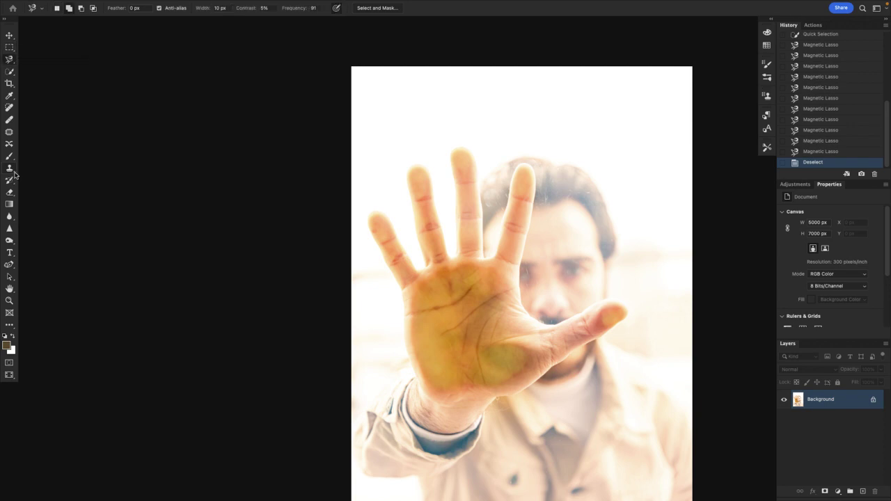
{"action": "left_click", "coordinate": [11, 65]}
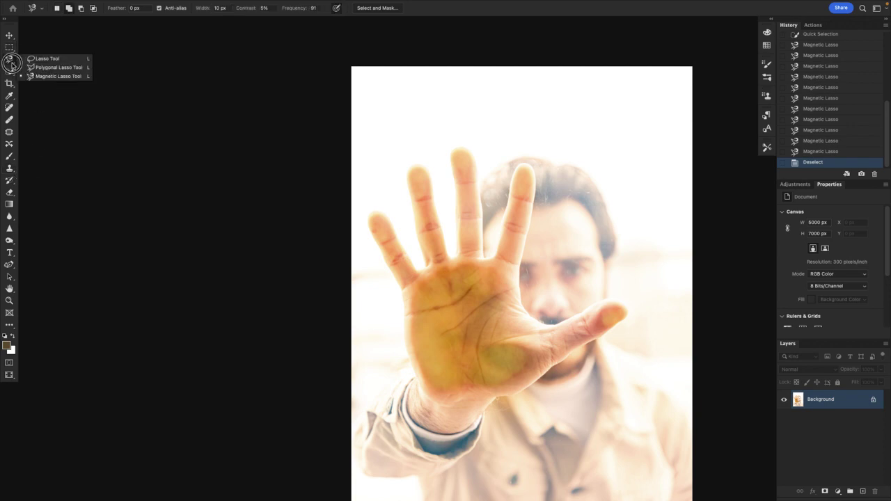
{"action": "mouse_move", "coordinate": [11, 64]}
{"action": "left_mouse_down"}
{"action": "mouse_move", "coordinate": [33, 60]}
{"action": "mouse_move", "coordinate": [32, 76]}
{"action": "left_mouse_up"}
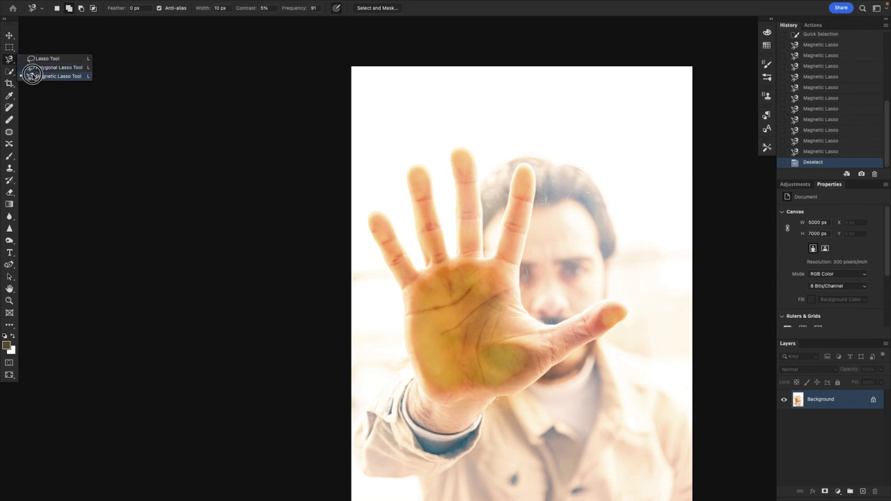
{"action": "left_click_drag", "start_coordinate": [31, 75], "coordinate": [31, 78]}
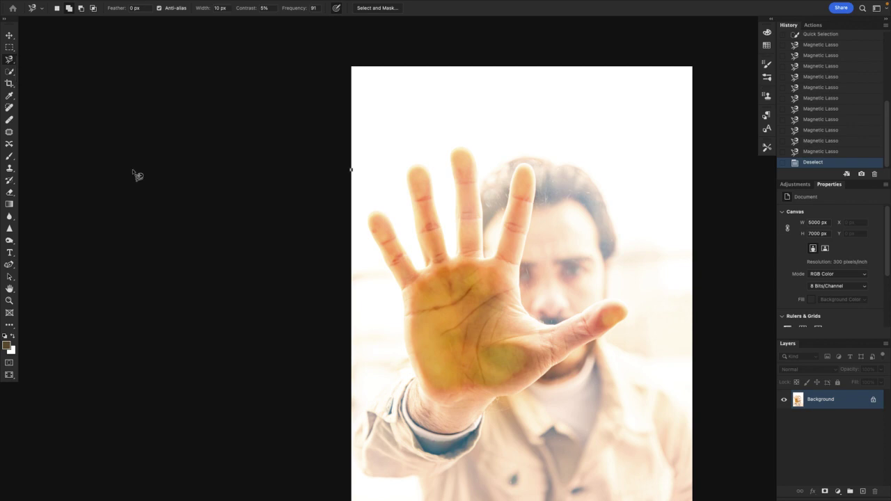
{"action": "scroll", "coordinate": [137, 175], "scroll_direction": "right", "scroll_amount": 2}
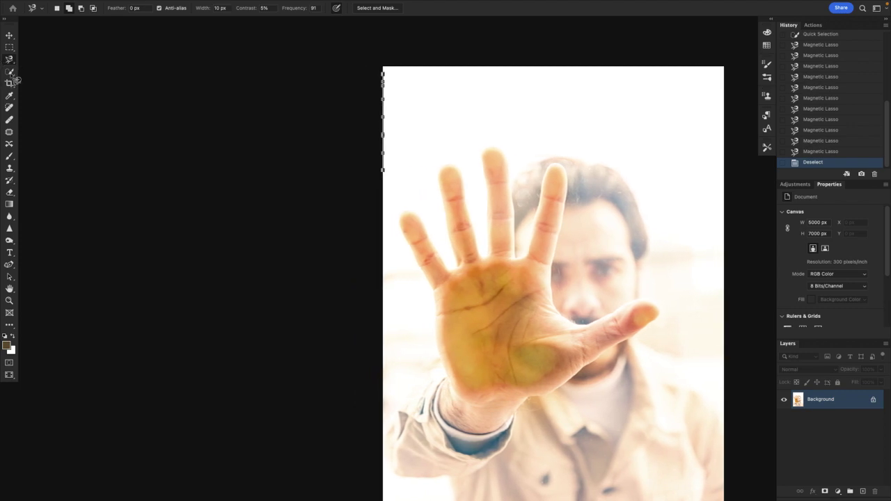
{"action": "key", "text": "Escape"}
{"action": "scroll", "coordinate": [259, 121], "scroll_direction": "right", "scroll_amount": 5}
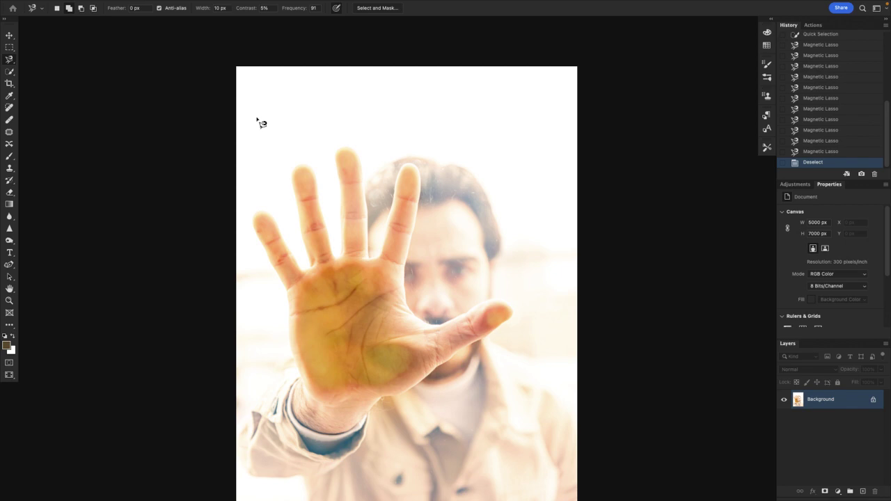
{"action": "key", "text": "ctrl+0"}
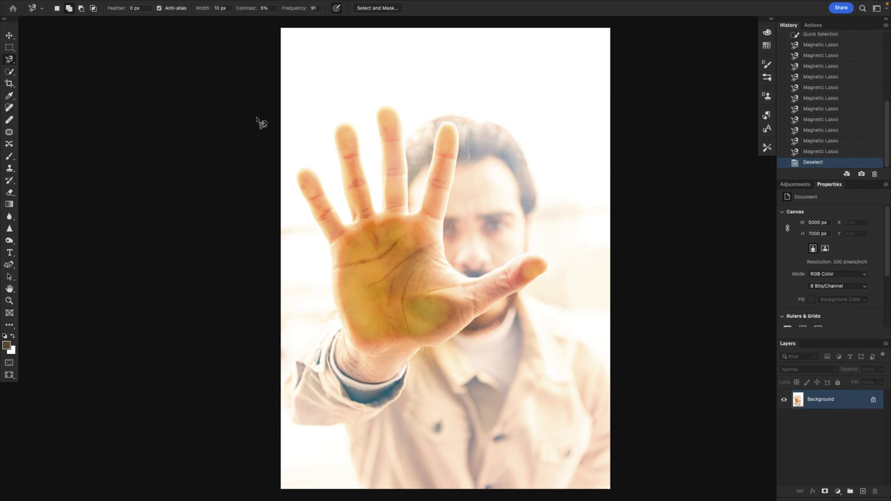
Step: Cycle through the Magic Wand and Object Selection tools and return to the Quick Selection tool
{"action": "left_click", "coordinate": [14, 76]}
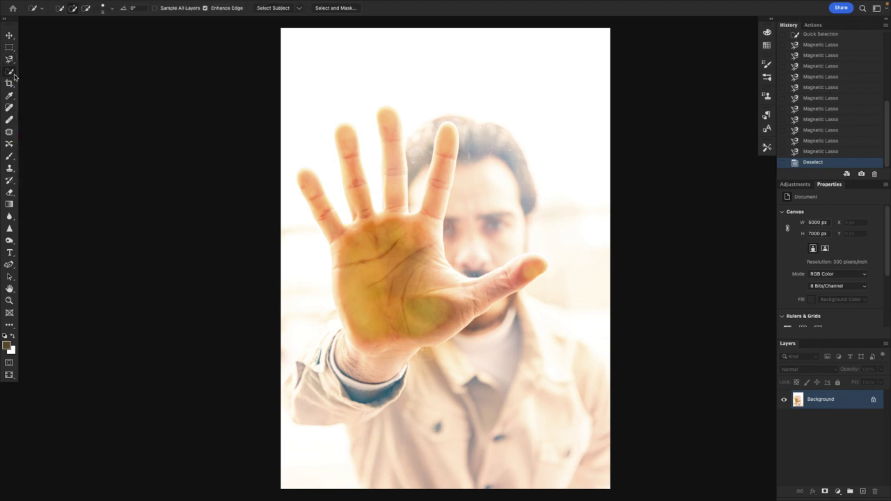
{"action": "left_click", "coordinate": [13, 76]}
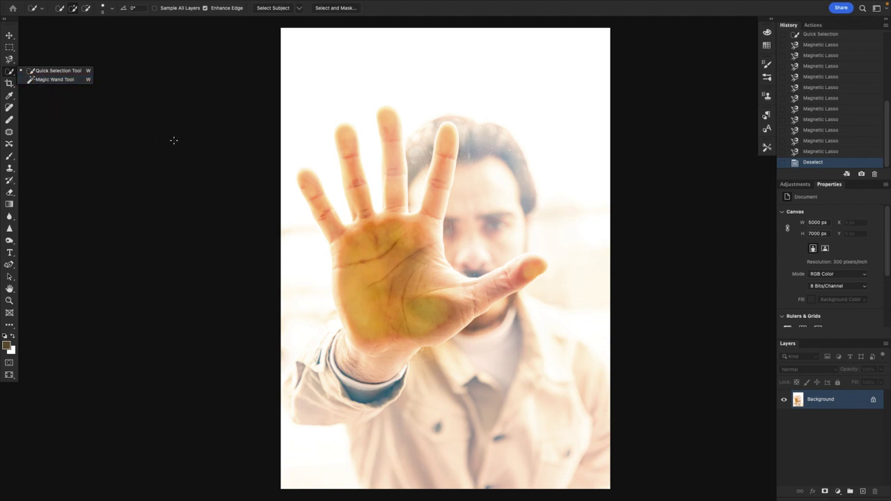
{"action": "key", "text": "shift+w"}
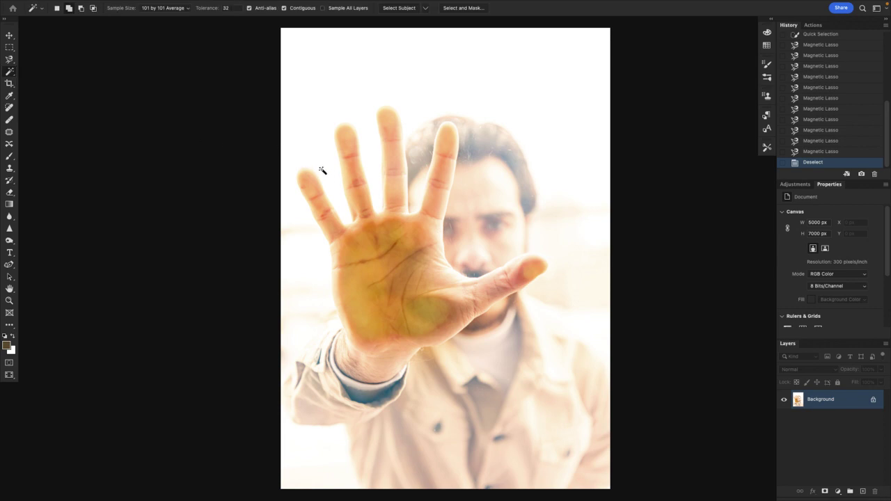
{"action": "left_click", "coordinate": [16, 74]}
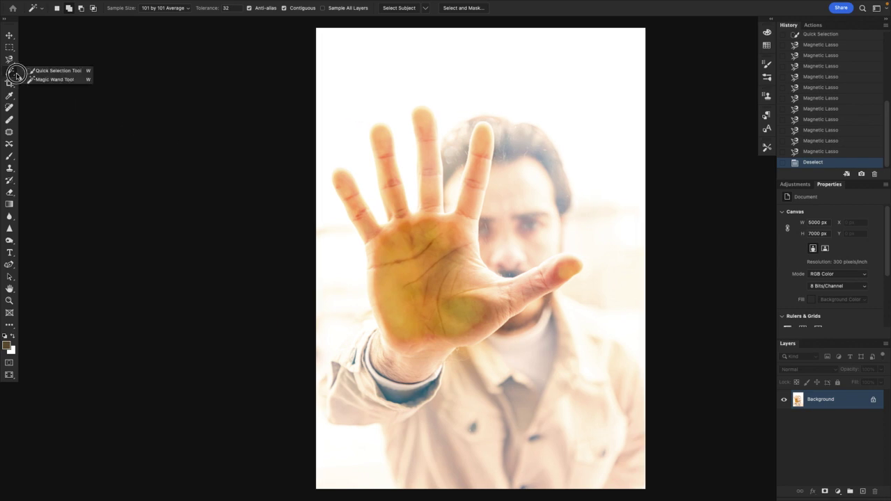
{"action": "left_click", "coordinate": [62, 72]}
{"action": "key", "text": "shift+w"}
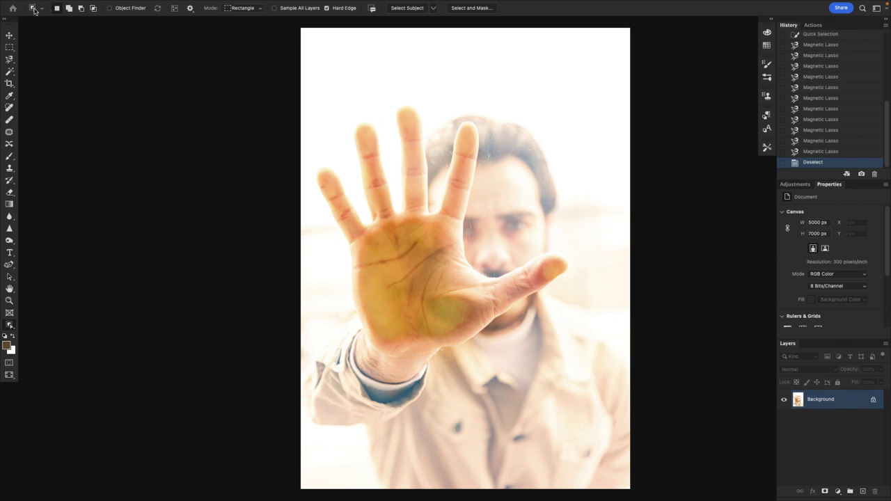
{"action": "key", "text": "shift+w"}
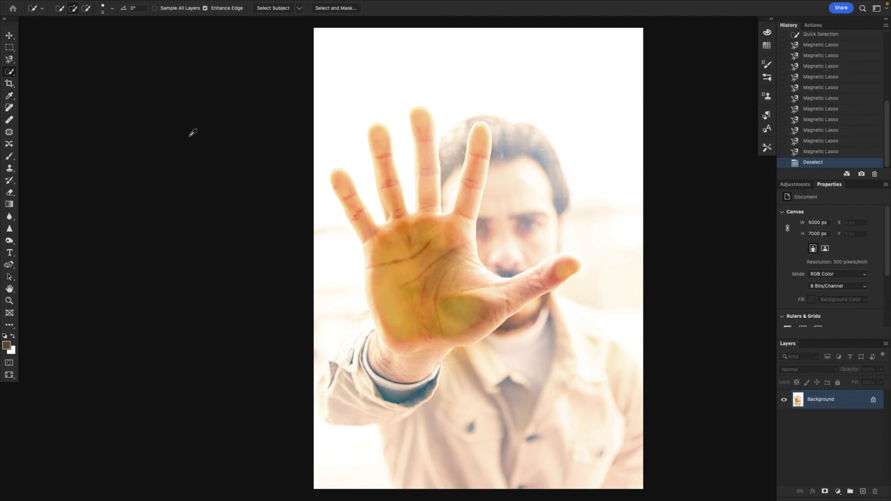
{"action": "key", "text": "i"}
{"action": "key", "text": "super+k"}
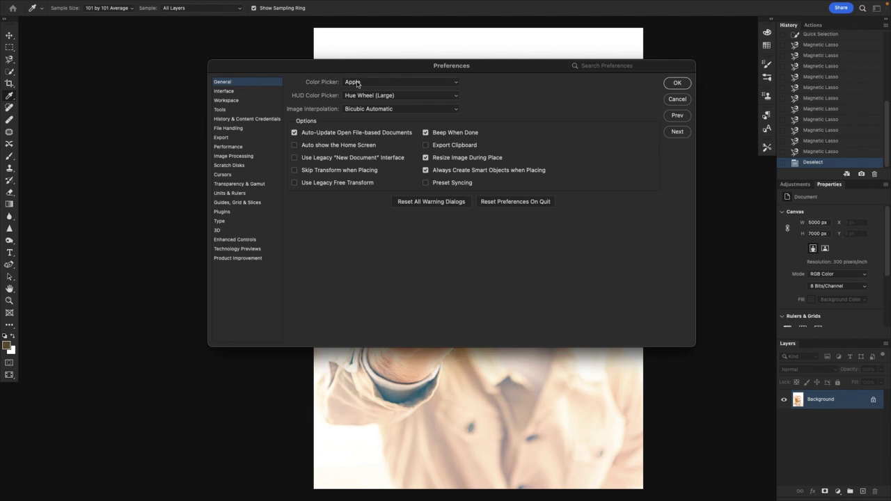
{"action": "key", "text": "Escape"}
{"action": "key", "text": "w"}
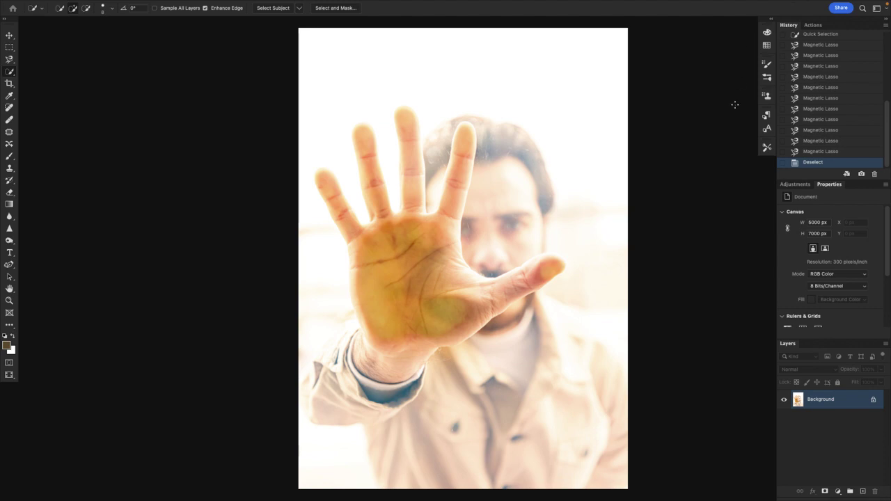
Step: Change to the screen mode with the menu bar and place the macOS Keyboard Viewer beside the photo
{"action": "key", "text": "f"}
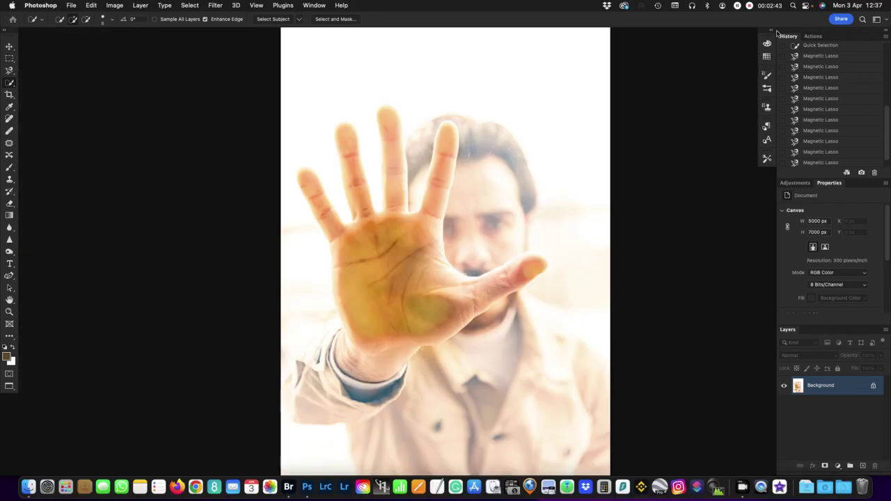
{"action": "left_click", "coordinate": [676, 5]}
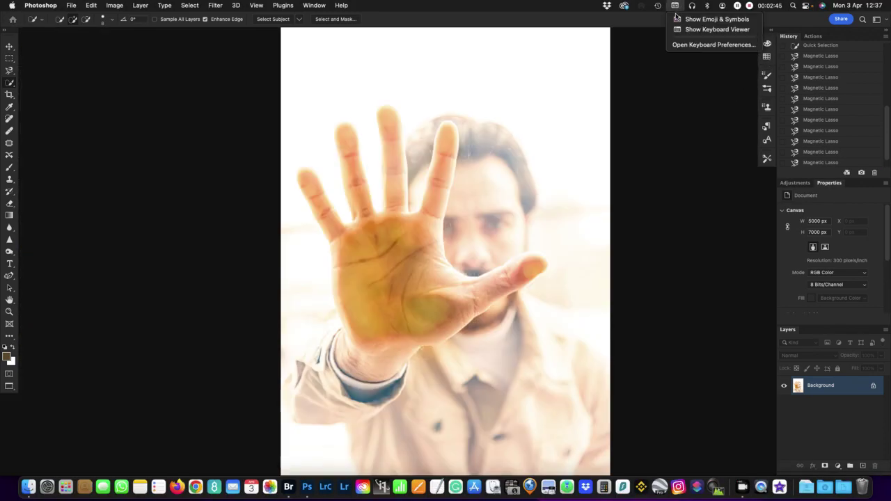
{"action": "left_click", "coordinate": [678, 29]}
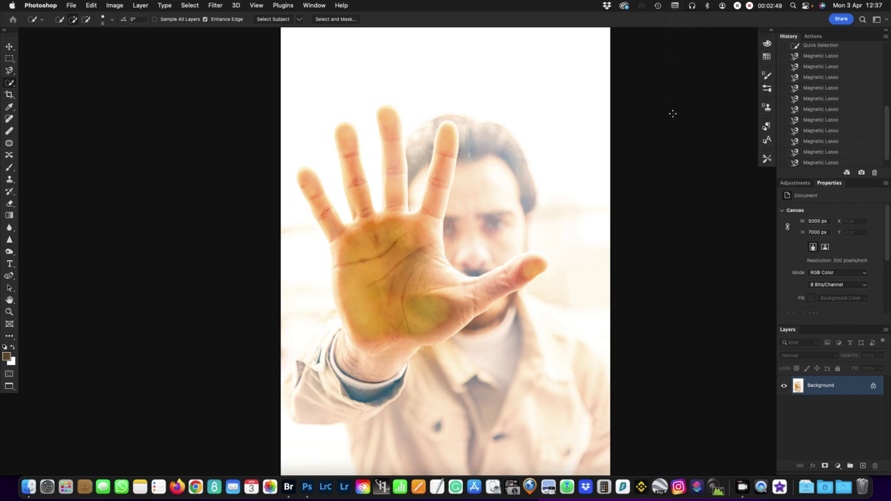
{"action": "left_click_drag", "start_coordinate": [721, 44], "coordinate": [152, 240]}
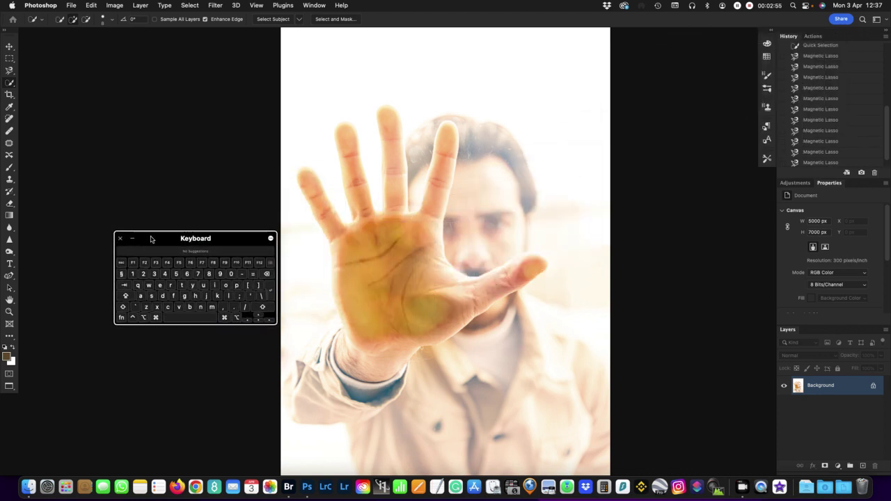
Step: Alternate between the Magic Wand and Quick Selection tools, ending on Quick Selection
{"action": "left_click", "coordinate": [149, 285]}
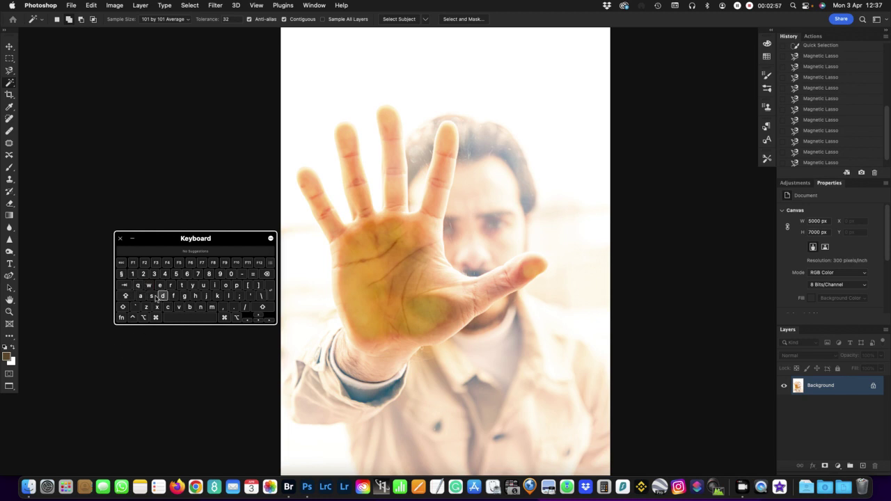
{"action": "key", "text": "w"}
{"action": "key", "text": "w"}
{"action": "key", "text": "w"}
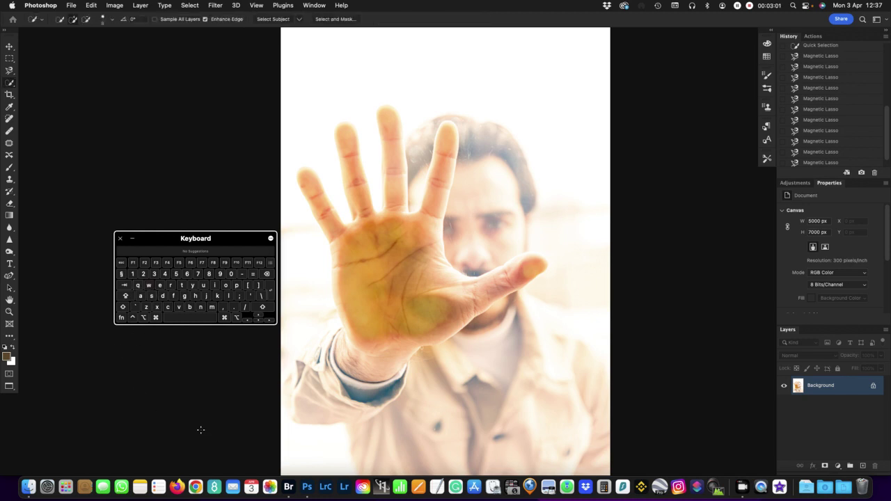
{"action": "key", "text": "w"}
{"action": "key", "text": "w"}
Step: Set the Quick Selection brush size to 175 and select the four fingers with the upper part of the palm
{"action": "left_click_drag", "start_coordinate": [213, 239], "coordinate": [196, 228]}
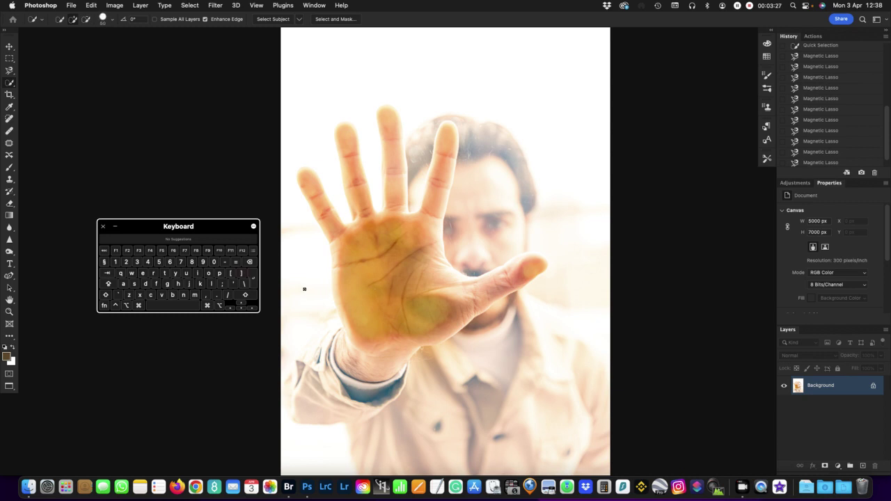
{"action": "left_click", "coordinate": [241, 274]}
{"action": "left_click", "coordinate": [242, 274]}
{"action": "key", "text": "bracketright"}
{"action": "left_click_drag", "start_coordinate": [308, 181], "coordinate": [368, 278]}
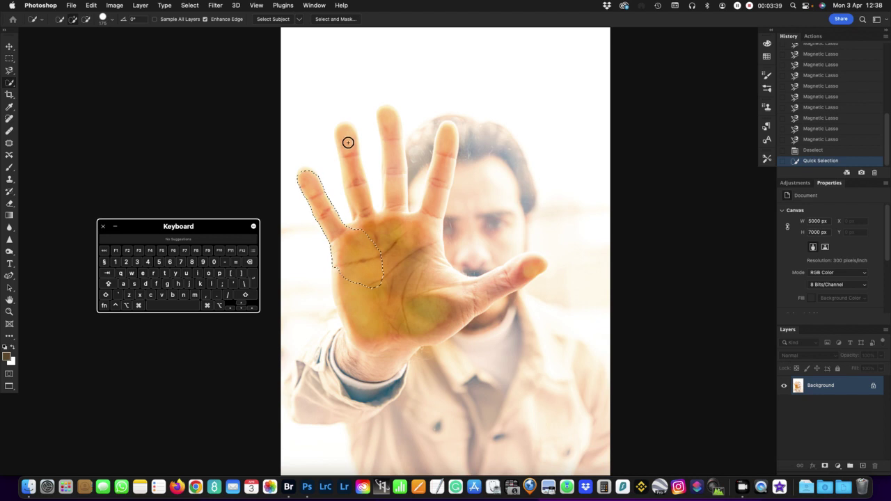
{"action": "left_click_drag", "start_coordinate": [345, 135], "coordinate": [374, 244]}
{"action": "left_click_drag", "start_coordinate": [388, 120], "coordinate": [395, 194]}
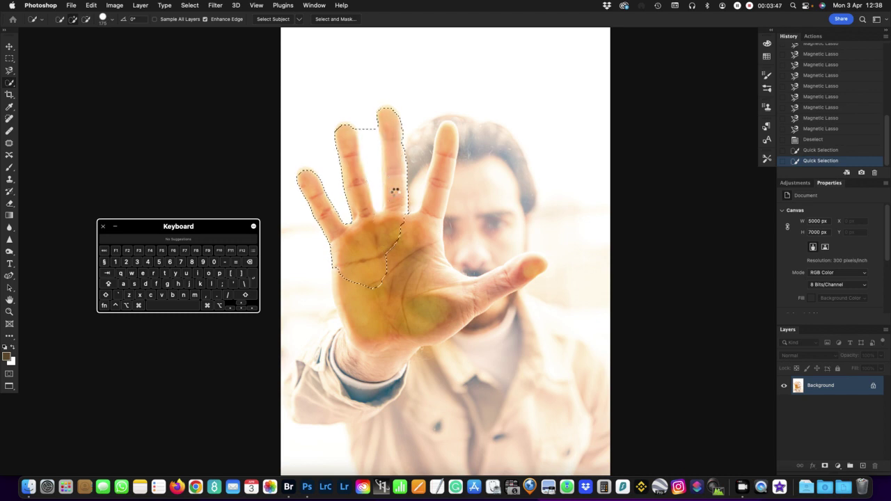
{"action": "left_click_drag", "start_coordinate": [447, 138], "coordinate": [441, 181]}
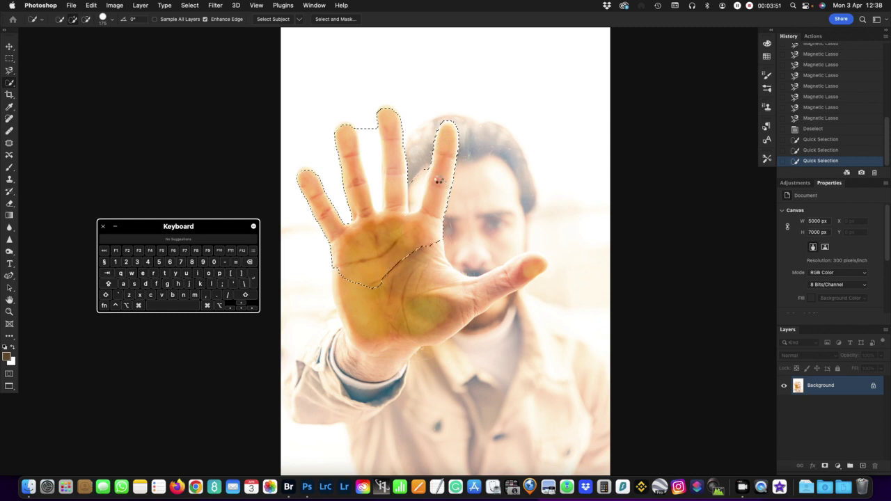
{"action": "scroll", "coordinate": [413, 241], "scroll_direction": "right", "scroll_amount": 1}
{"action": "scroll", "coordinate": [413, 242], "scroll_direction": "right", "scroll_amount": 1}
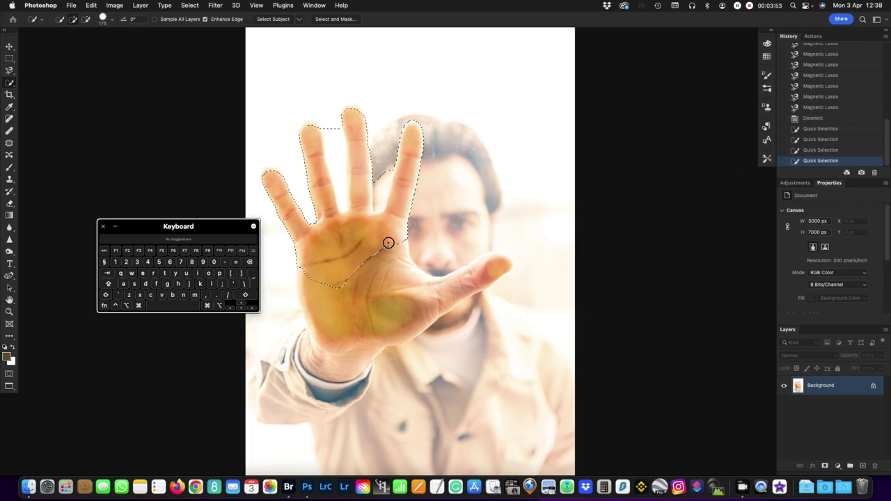
{"action": "scroll", "coordinate": [384, 243], "scroll_direction": "left", "scroll_amount": 2}
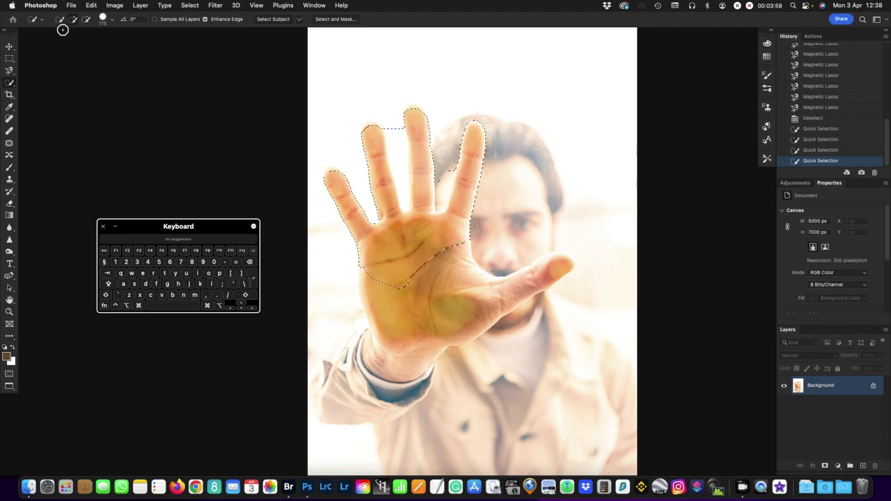
Step: Reset the Quick Selection tool to its defaults and use its New Selection mode
{"action": "left_click", "coordinate": [33, 21]}
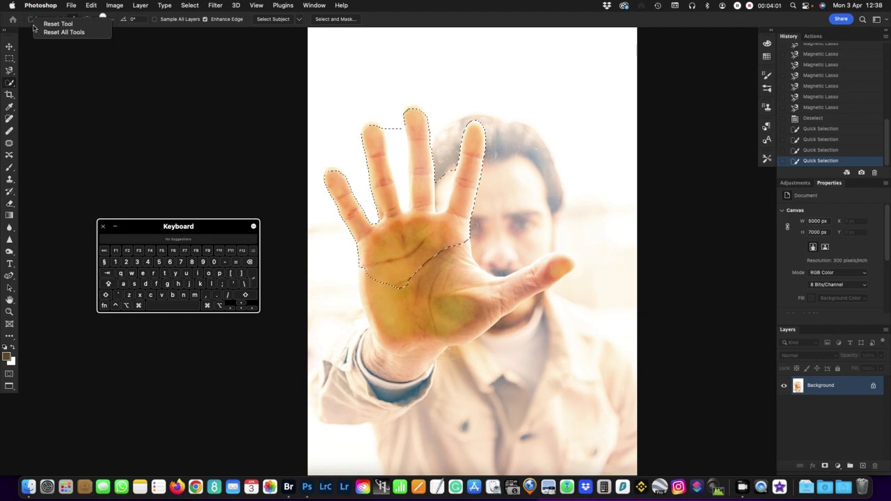
{"action": "left_click", "coordinate": [38, 23]}
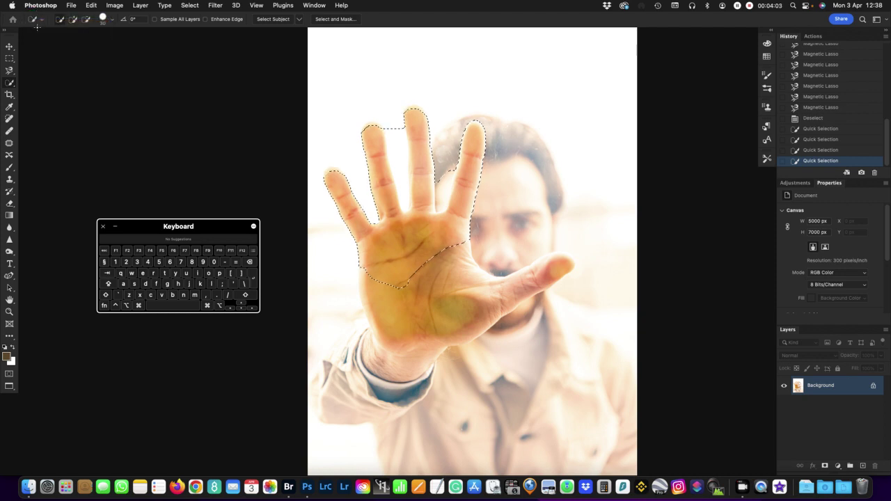
{"action": "left_click", "coordinate": [60, 19]}
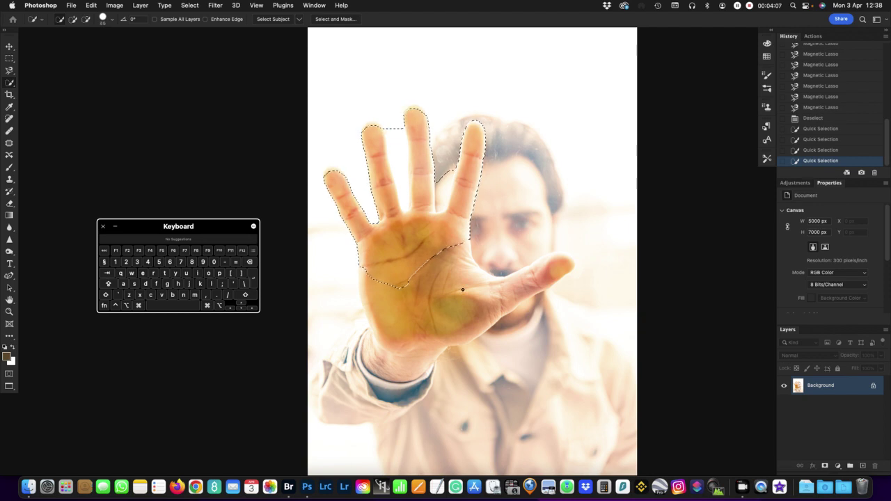
Step: Set the Quick Selection brush size to 100 and select the palm and wrist as a new selection
{"action": "key", "text": "bracketright"}
{"action": "key", "text": "bracketright"}
{"action": "key", "text": "bracketright"}
{"action": "key", "text": "bracketright"}
{"action": "key", "text": "bracketright"}
{"action": "key", "text": "bracketright"}
{"action": "key", "text": "bracketright"}
{"action": "key", "text": "bracketright"}
{"action": "mouse_move", "coordinate": [505, 296]}
{"action": "left_mouse_down"}
{"action": "mouse_move", "coordinate": [455, 312]}
{"action": "mouse_move", "coordinate": [403, 310]}
{"action": "mouse_move", "coordinate": [391, 299]}
{"action": "mouse_move", "coordinate": [396, 253]}
{"action": "left_mouse_up"}
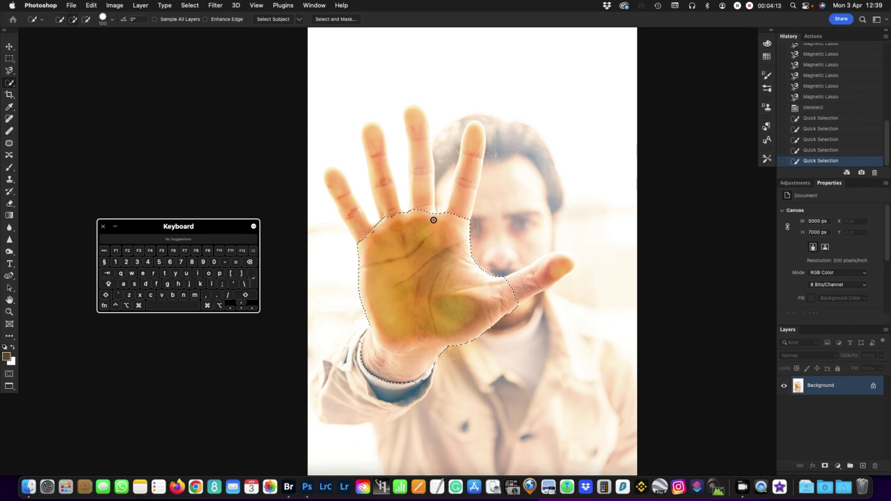
Step: Add the index, middle, ring and little fingers to the palm selection with Quick Selection
{"action": "mouse_move", "coordinate": [469, 153]}
{"action": "left_mouse_down"}
{"action": "mouse_move", "coordinate": [471, 139]}
{"action": "mouse_move", "coordinate": [471, 161]}
{"action": "left_mouse_up"}
{"action": "left_click_drag", "start_coordinate": [411, 120], "coordinate": [413, 126]}
{"action": "scroll", "coordinate": [414, 190], "scroll_direction": "right", "scroll_amount": 2}
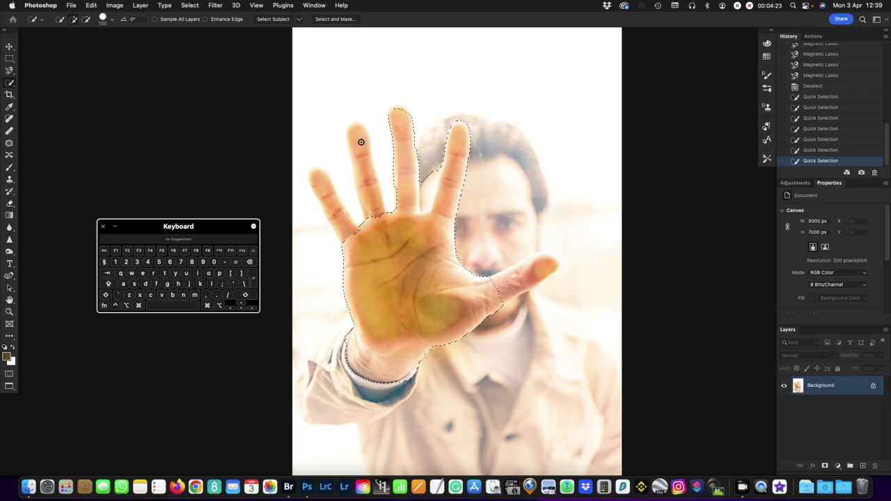
{"action": "scroll", "coordinate": [361, 143], "scroll_direction": "up", "scroll_amount": 1}
{"action": "left_click_drag", "start_coordinate": [360, 143], "coordinate": [363, 171]}
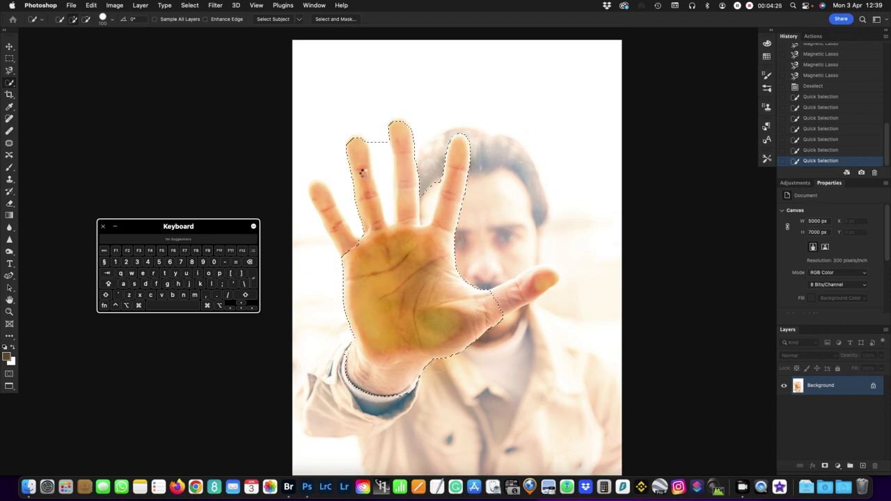
{"action": "scroll", "coordinate": [362, 171], "scroll_direction": "left", "scroll_amount": 3}
{"action": "left_click", "coordinate": [367, 179]}
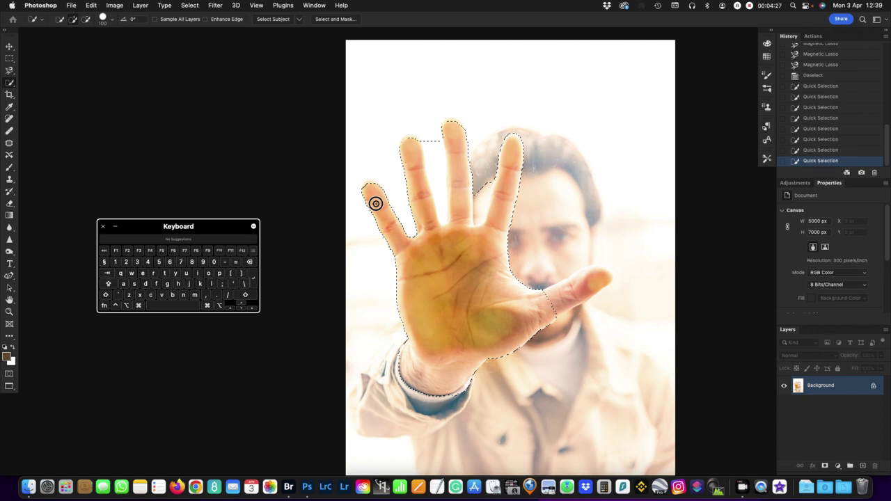
{"action": "left_click", "coordinate": [428, 249]}
Step: Add the whole thumb, including its tip, to the hand selection
{"action": "left_click_drag", "start_coordinate": [601, 277], "coordinate": [571, 293]}
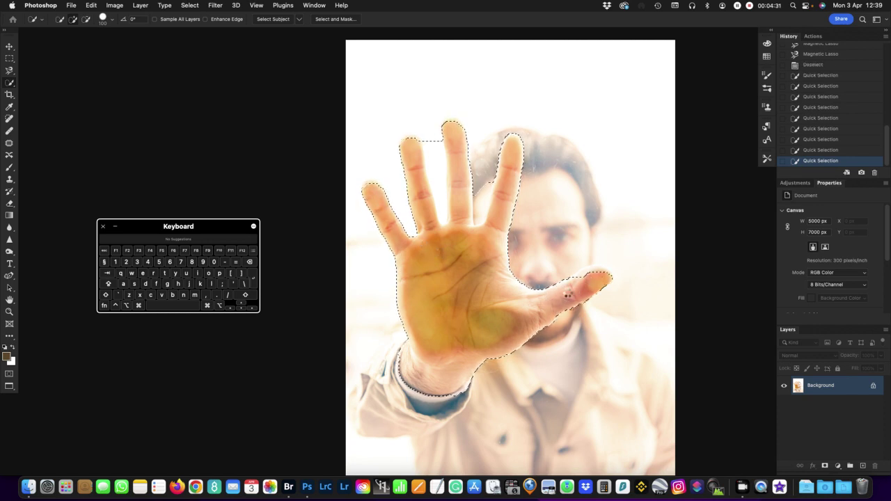
{"action": "scroll", "coordinate": [566, 293], "scroll_direction": "right", "scroll_amount": 2}
{"action": "left_click", "coordinate": [568, 272]}
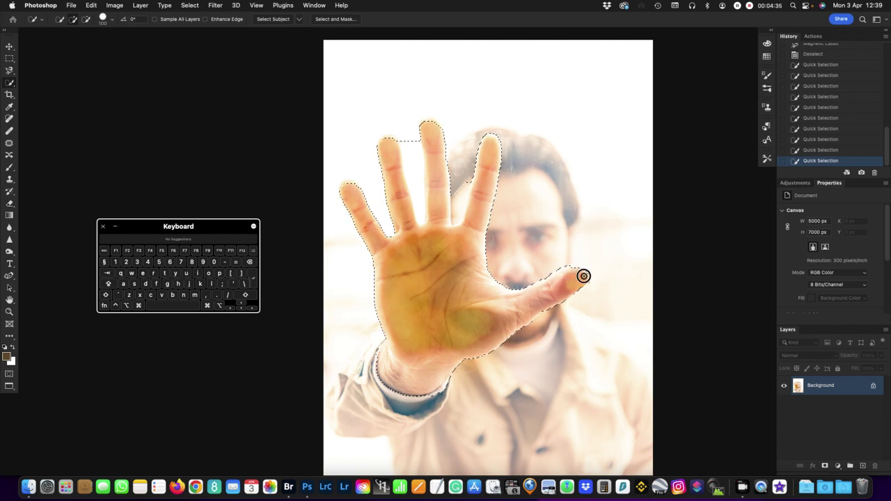
Step: Finish adding the thumb tip with Quick Selection, and subtract the background gaps between the fingers from the hand selection
{"action": "left_click_drag", "start_coordinate": [582, 270], "coordinate": [575, 282]}
{"action": "left_click", "coordinate": [462, 184]}
{"action": "key", "text": "alt"}
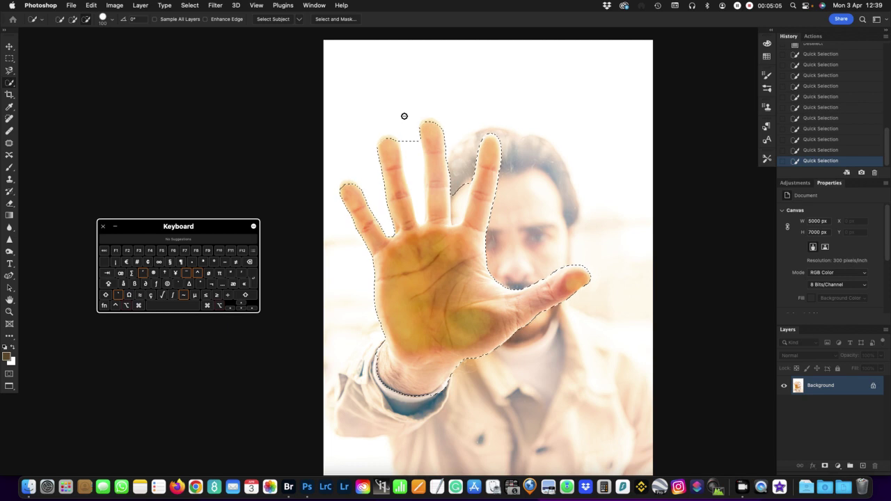
{"action": "key", "text": "alt"}
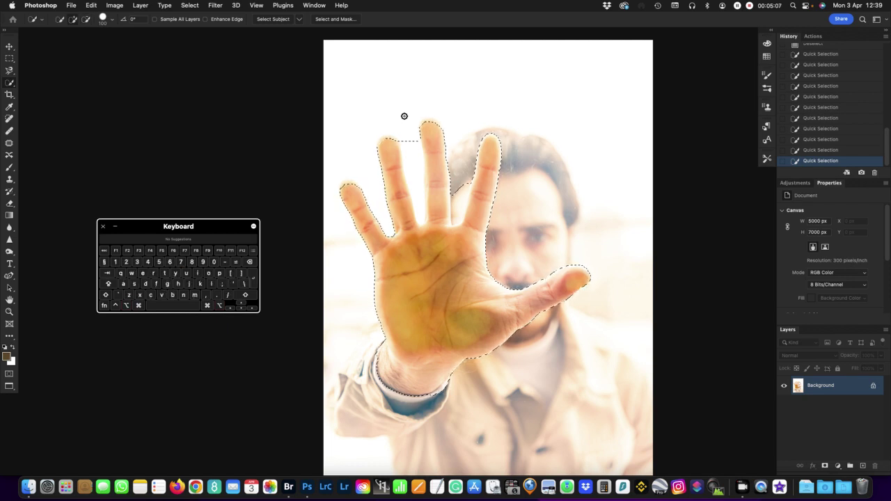
{"action": "key", "text": "alt"}
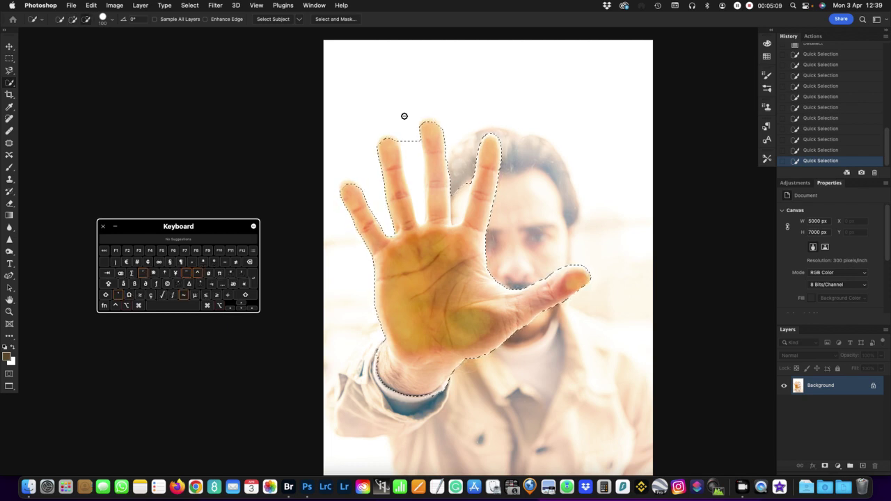
{"action": "key", "text": "alt"}
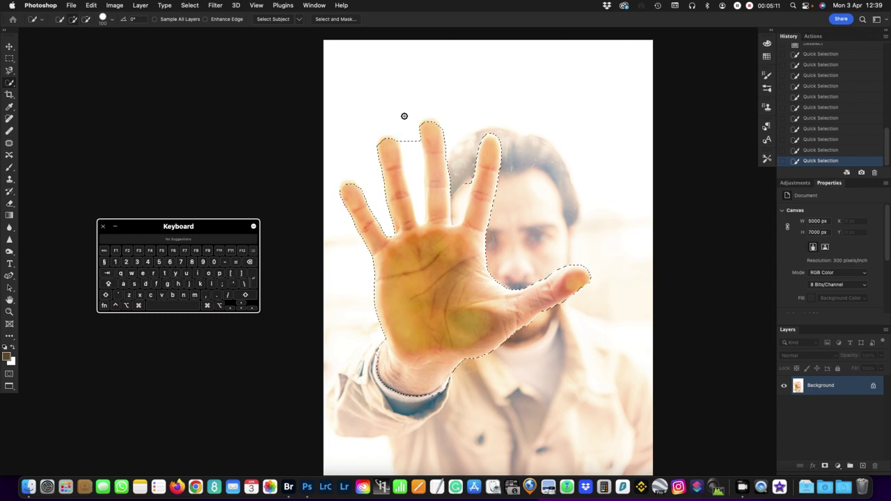
{"action": "key", "text": "alt"}
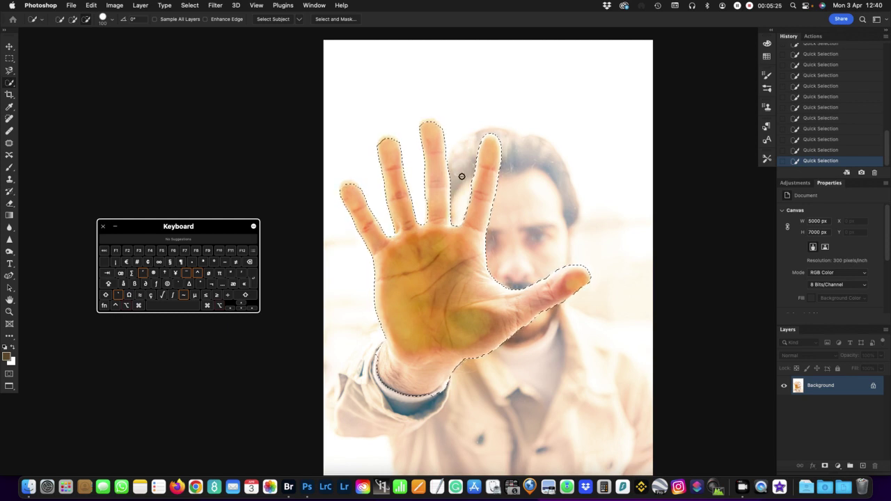
{"action": "key", "text": "alt"}
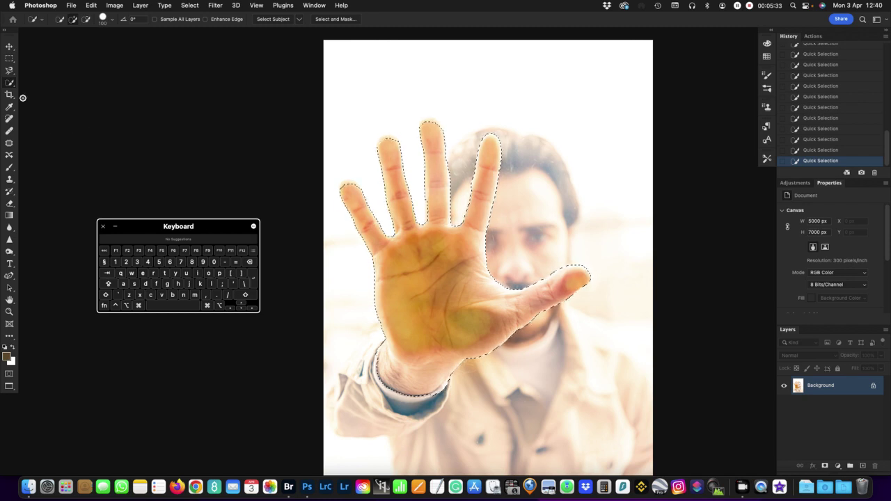
Step: Switch from Quick Selection to the Magnetic Lasso tool while keeping the hand selection active
{"action": "left_click", "coordinate": [13, 73]}
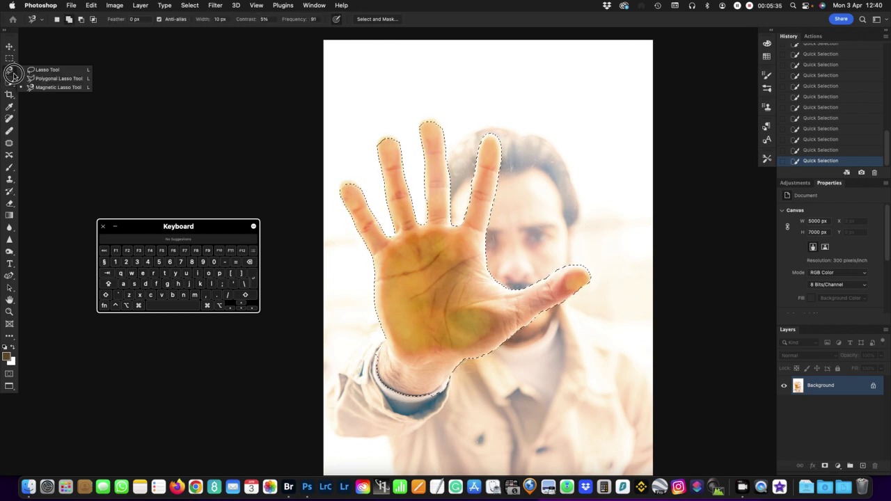
{"action": "mouse_move", "coordinate": [13, 73]}
{"action": "left_mouse_down"}
{"action": "mouse_move", "coordinate": [60, 91]}
{"action": "mouse_move", "coordinate": [49, 92]}
{"action": "left_mouse_up"}
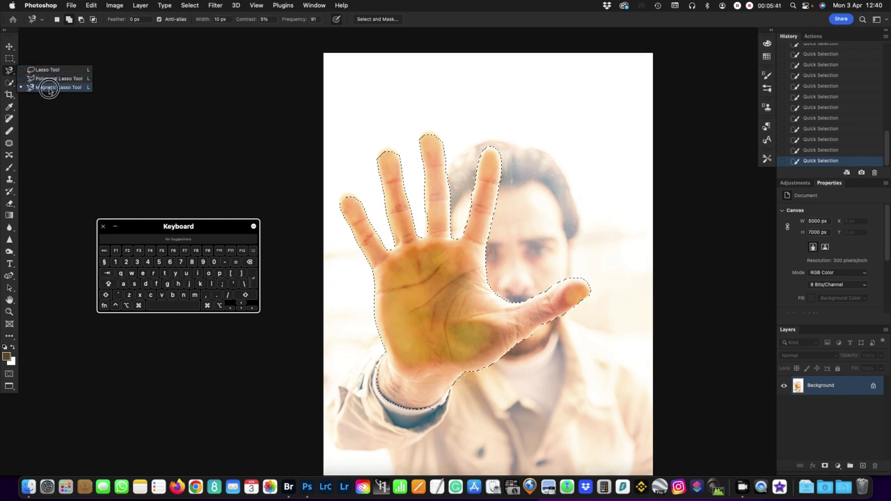
{"action": "left_click_drag", "start_coordinate": [49, 91], "coordinate": [88, 89]}
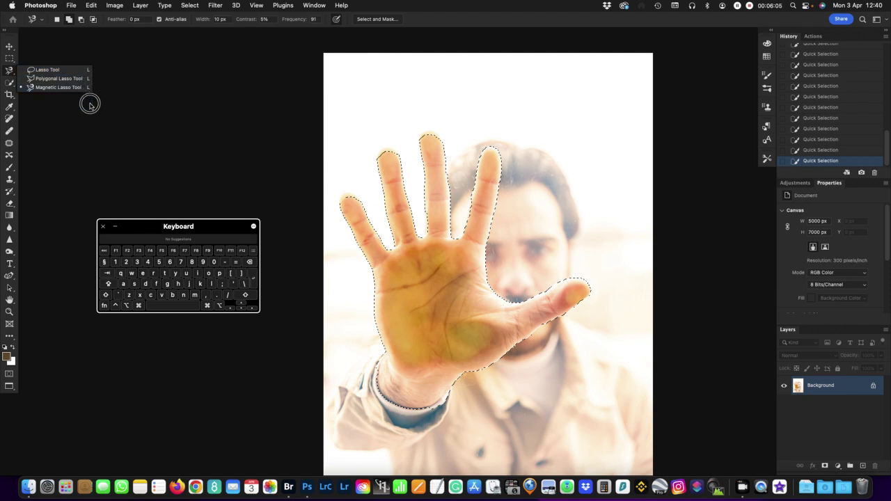
{"action": "scroll", "coordinate": [75, 125], "scroll_direction": "right", "scroll_amount": 2}
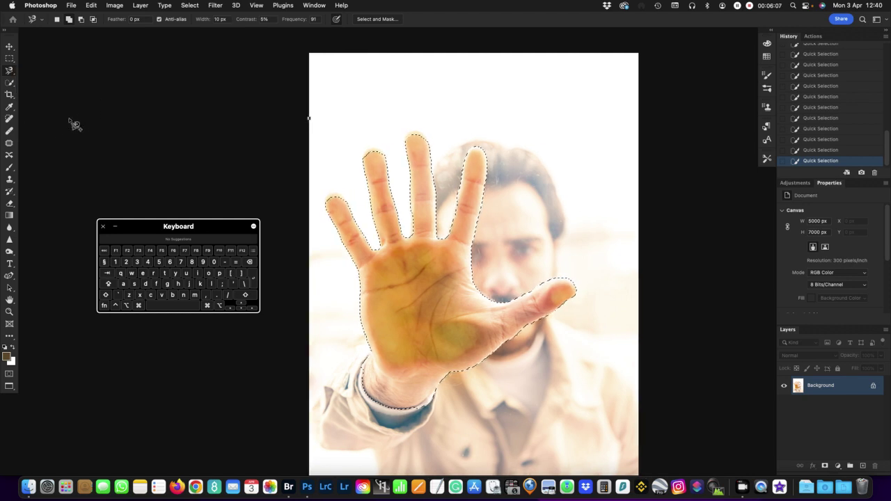
{"action": "scroll", "coordinate": [75, 125], "scroll_direction": "down", "scroll_amount": 2}
{"action": "scroll", "coordinate": [16, 80], "scroll_direction": "left", "scroll_amount": 3}
{"action": "scroll", "coordinate": [16, 80], "scroll_direction": "left", "scroll_amount": 5}
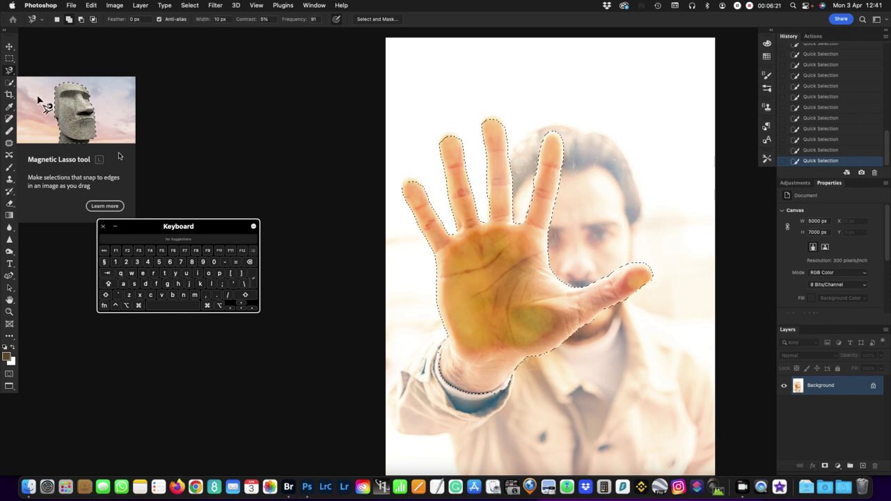
Step: Cycle through the Lasso, Polygonal Lasso and Magnetic Lasso tools, ending on the Magnetic Lasso
{"action": "key", "text": "shift+l"}
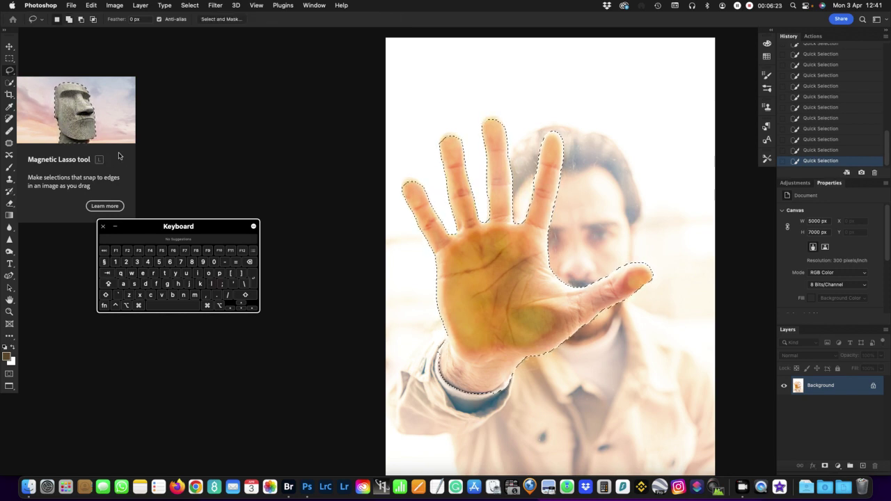
{"action": "key", "text": "shift+l"}
{"action": "key", "text": "shift+l"}
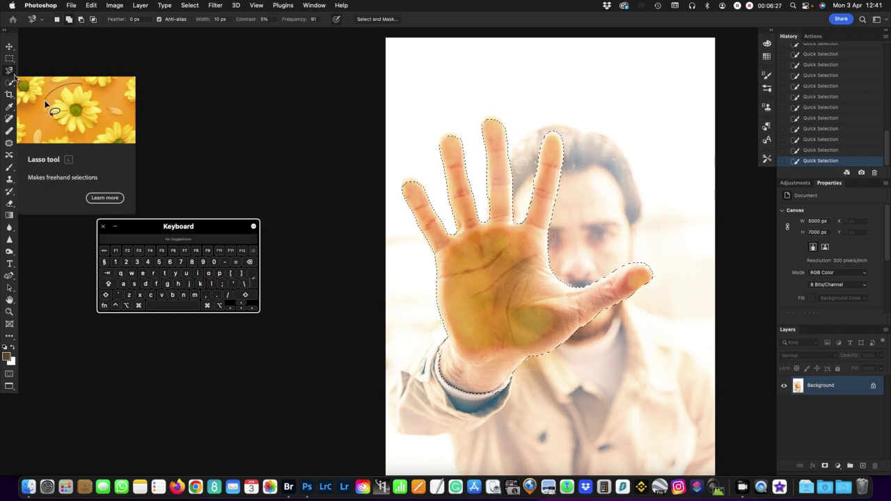
{"action": "key", "text": "shift+l"}
{"action": "key", "text": "shift+l"}
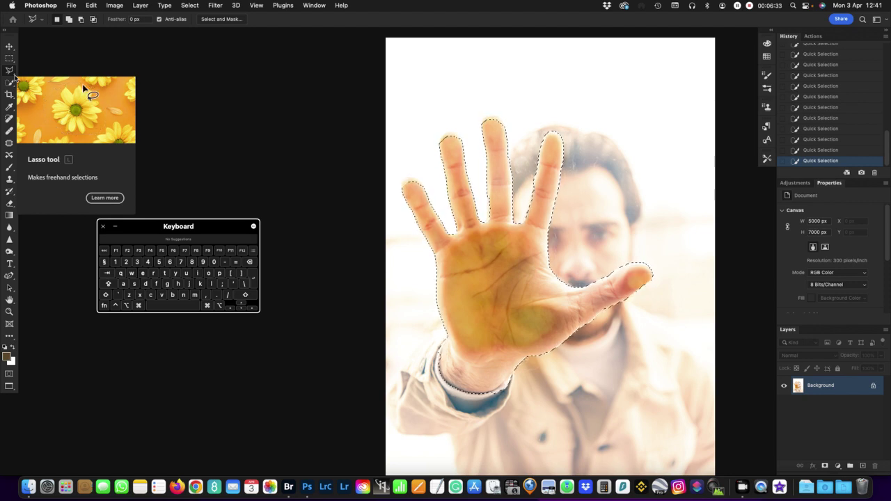
{"action": "key", "text": "shift+l"}
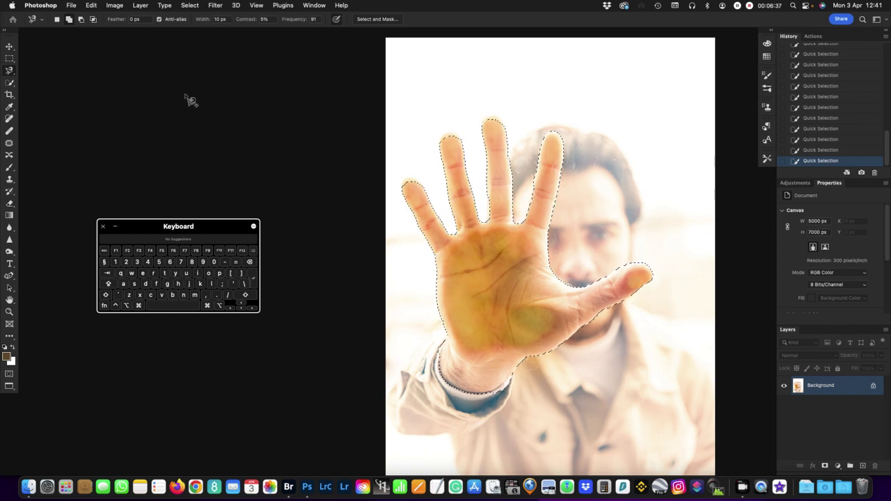
Step: Reset only the Magnetic Lasso tool to its default settings, leaving the hand selection in place
{"action": "right_click", "coordinate": [41, 23]}
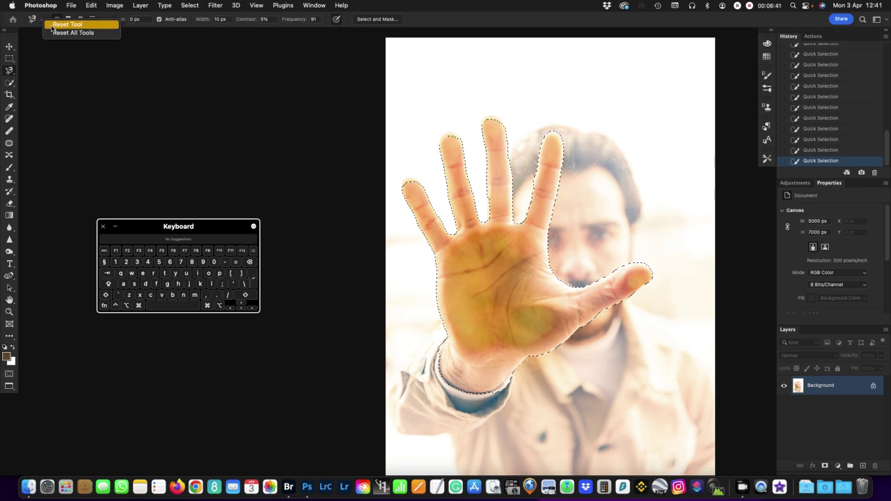
{"action": "left_click", "coordinate": [56, 25]}
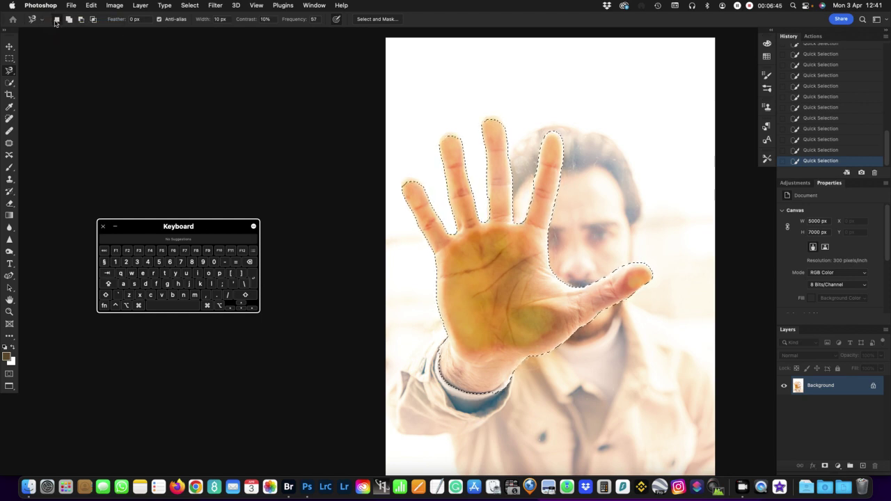
{"action": "left_click", "coordinate": [433, 106]}
{"action": "key", "text": "Escape"}
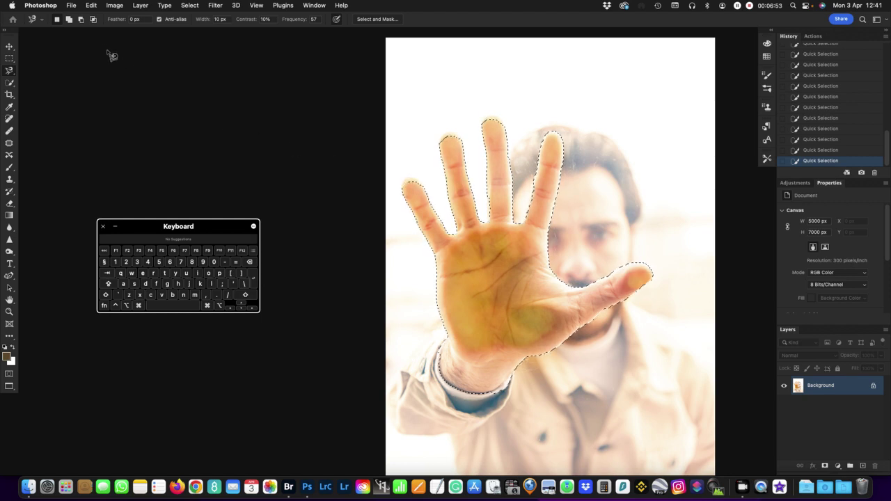
Step: Try the Magnetic Lasso's Add to Selection and Subtract from Selection modes, and return to New Selection mode
{"action": "left_click", "coordinate": [69, 19]}
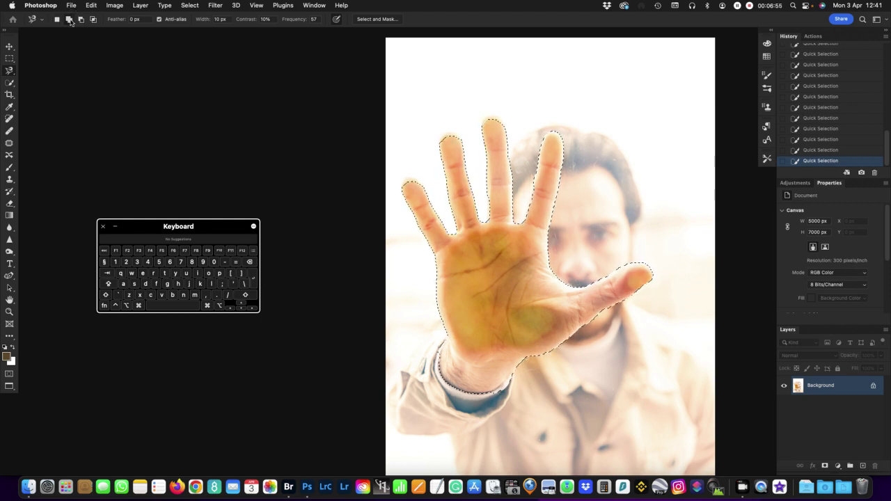
{"action": "left_click", "coordinate": [81, 19]}
{"action": "left_click", "coordinate": [69, 20]}
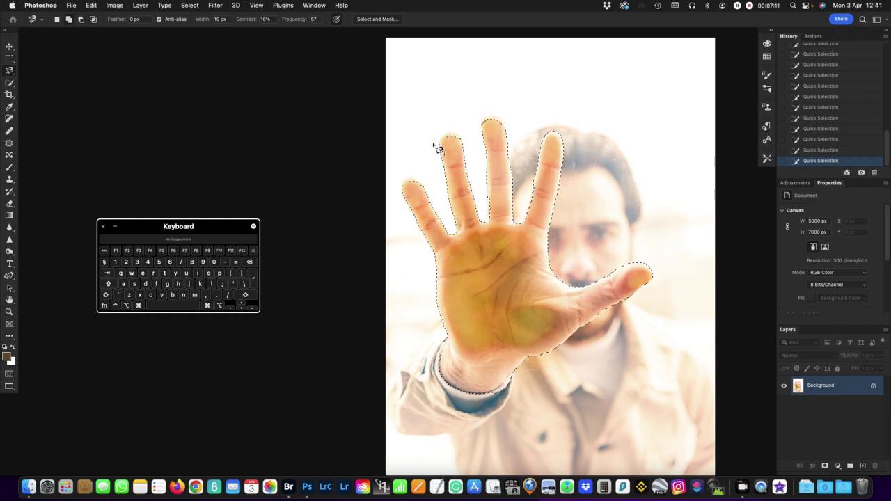
{"action": "left_click", "coordinate": [57, 19]}
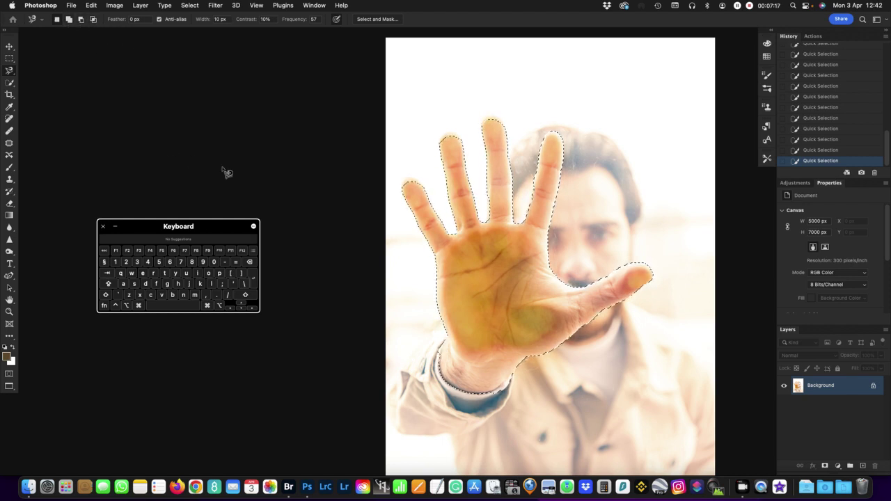
Step: Demonstrate temporarily switching the Magnetic Lasso to Subtract from Selection and Add to Selection while New Selection mode stays set
{"action": "left_click", "coordinate": [126, 307]}
{"action": "left_click", "coordinate": [126, 308]}
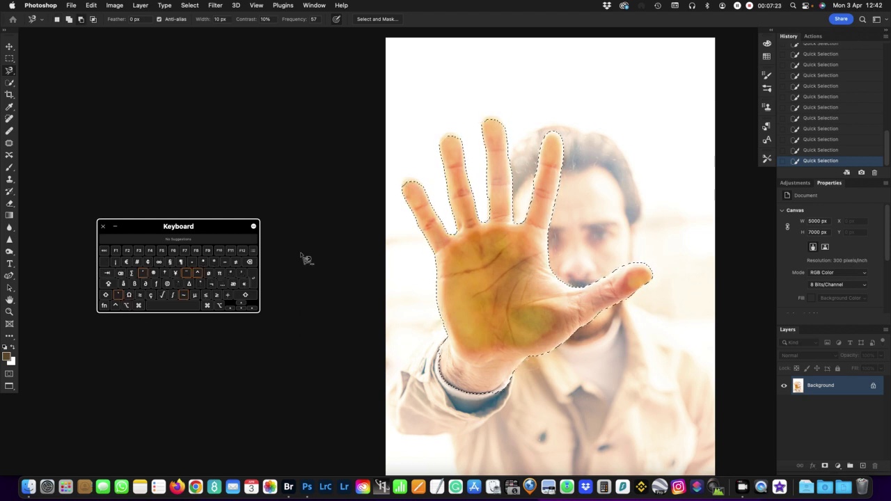
{"action": "left_click", "coordinate": [105, 296]}
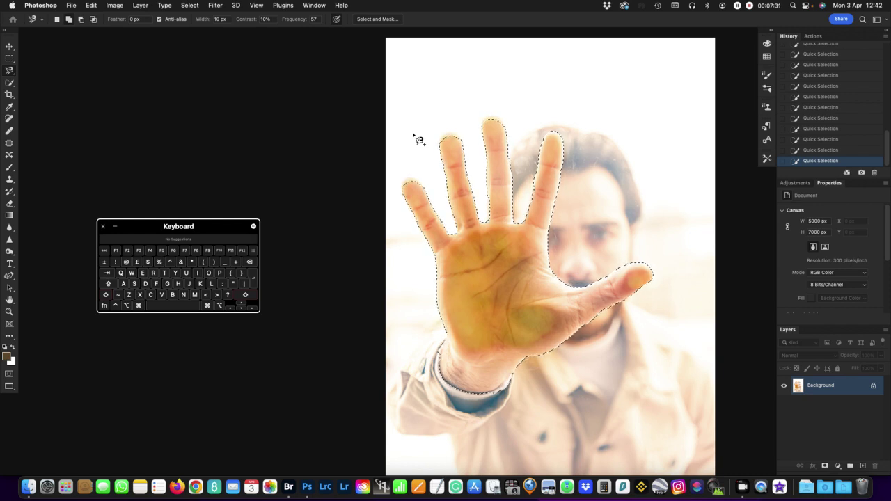
{"action": "key", "text": "alt"}
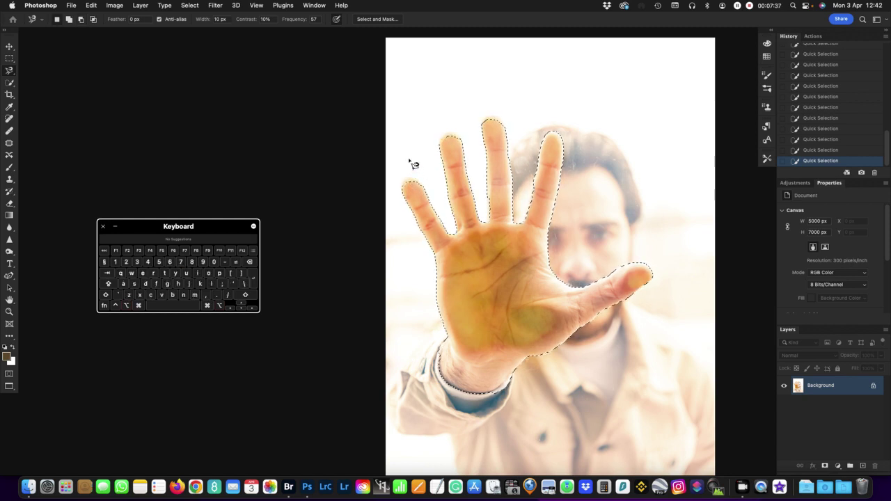
Step: Add the missing tip of the little finger to the selection by tracing a closed Magnetic Lasso outline around it
{"action": "key", "text": "shift"}
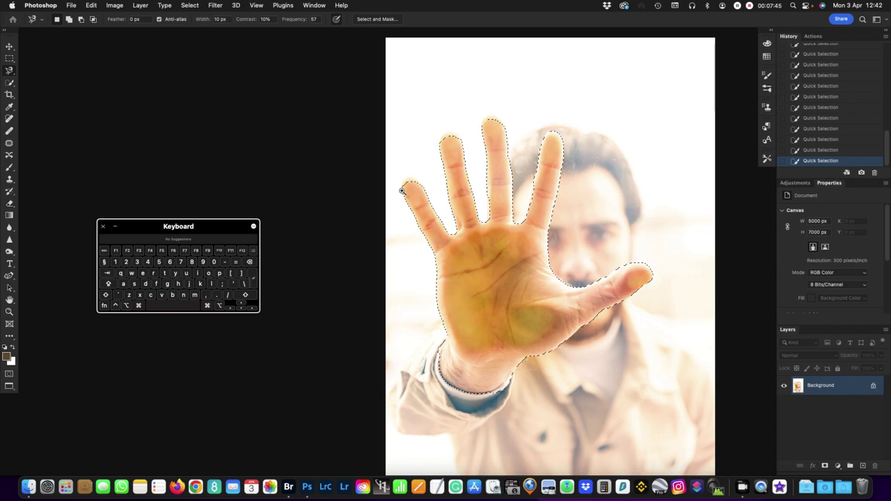
{"action": "scroll", "coordinate": [411, 181], "scroll_direction": "up", "scroll_amount": 10}
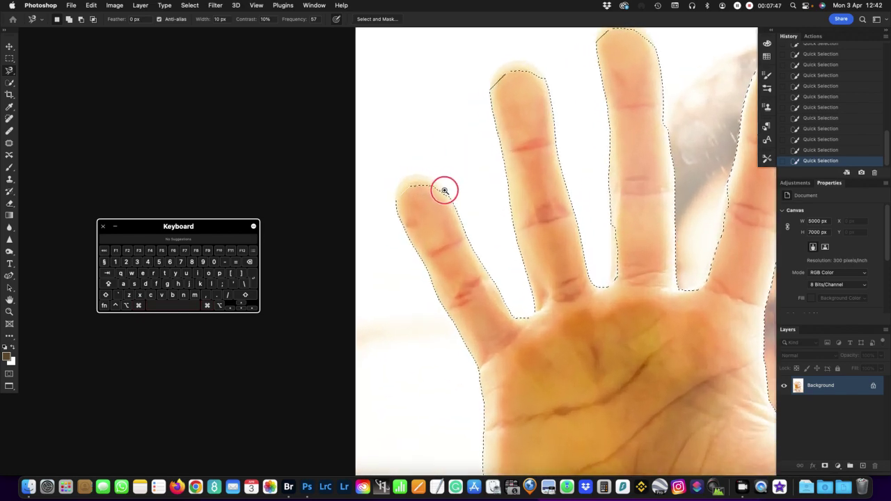
{"action": "scroll", "coordinate": [468, 191], "scroll_direction": "up", "scroll_amount": 5}
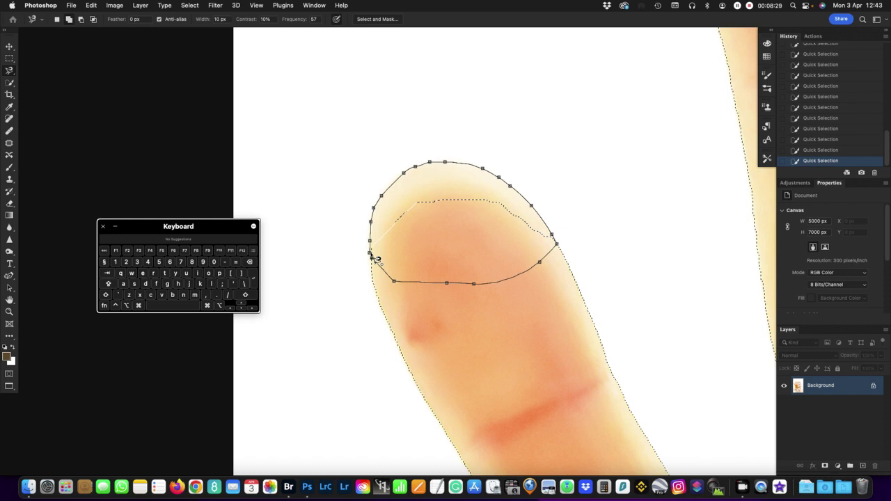
{"action": "left_click", "coordinate": [371, 258]}
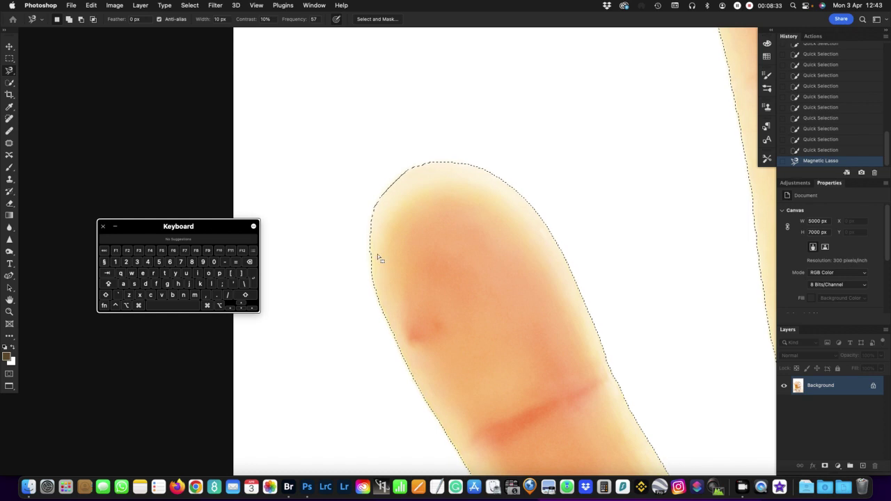
Step: Start a Magnetic Lasso outline in Add to Selection mode at the outer edge of the ring finger's unselected tip
{"action": "scroll", "coordinate": [387, 258], "scroll_direction": "right", "scroll_amount": 2}
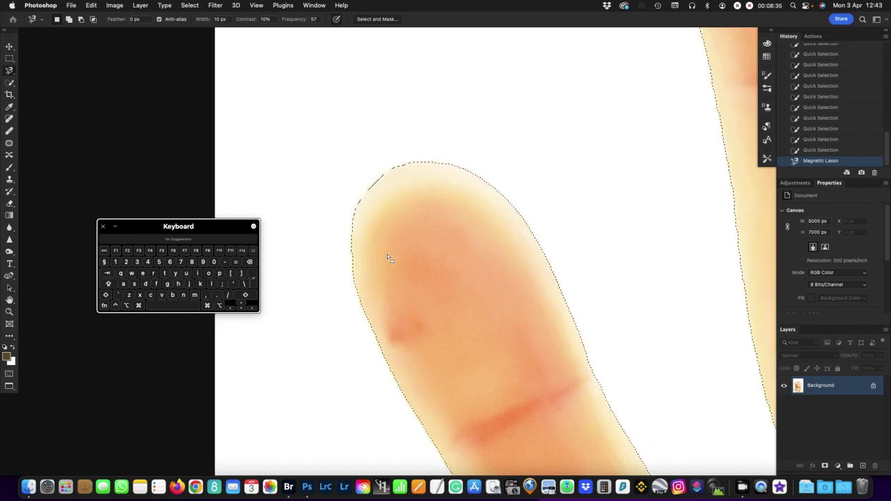
{"action": "scroll", "coordinate": [388, 258], "scroll_direction": "right", "scroll_amount": 5}
{"action": "scroll", "coordinate": [387, 257], "scroll_direction": "up", "scroll_amount": 4}
{"action": "scroll", "coordinate": [441, 264], "scroll_direction": "right", "scroll_amount": 5}
{"action": "scroll", "coordinate": [441, 264], "scroll_direction": "up", "scroll_amount": 10}
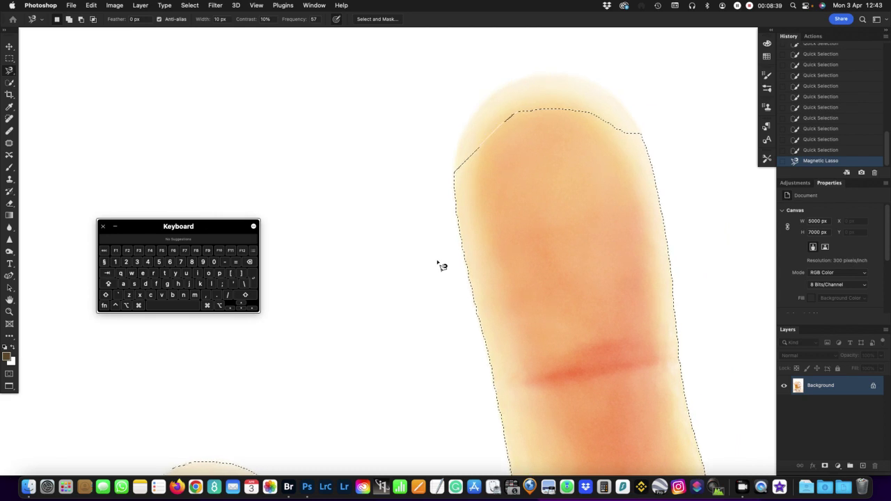
{"action": "scroll", "coordinate": [440, 266], "scroll_direction": "right", "scroll_amount": 5}
{"action": "scroll", "coordinate": [442, 266], "scroll_direction": "up", "scroll_amount": 5}
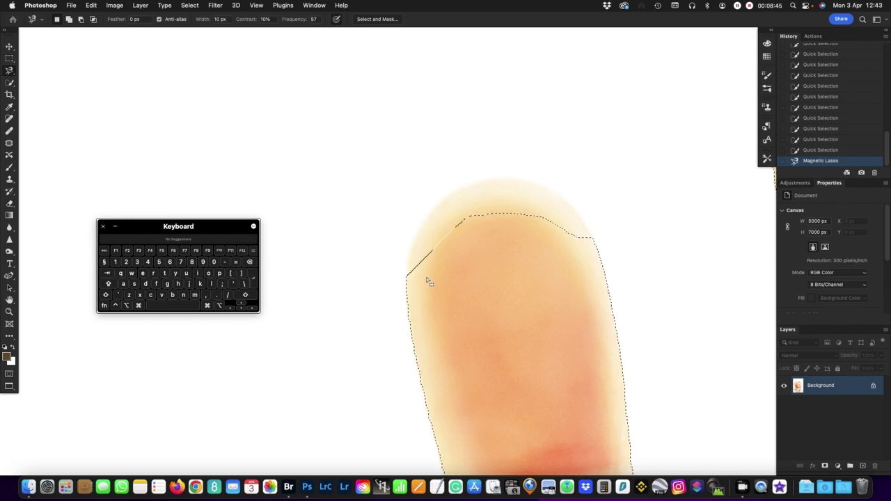
{"action": "key", "text": "shift"}
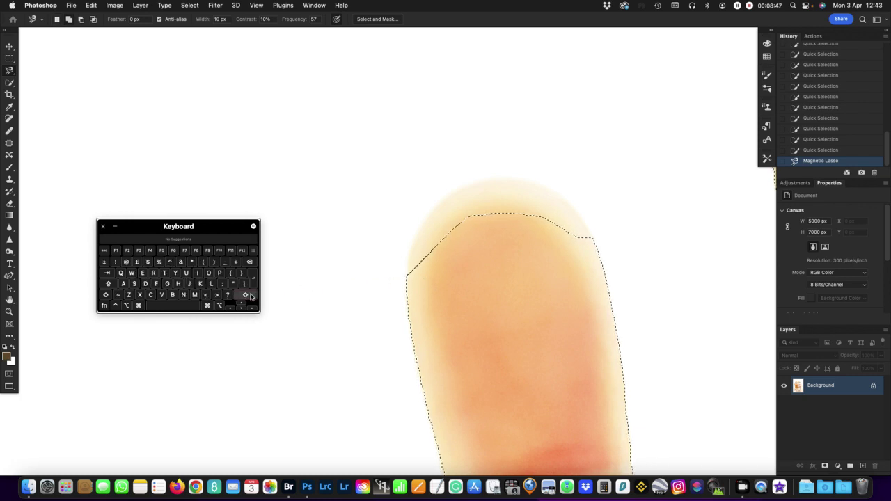
{"action": "left_click", "coordinate": [407, 279]}
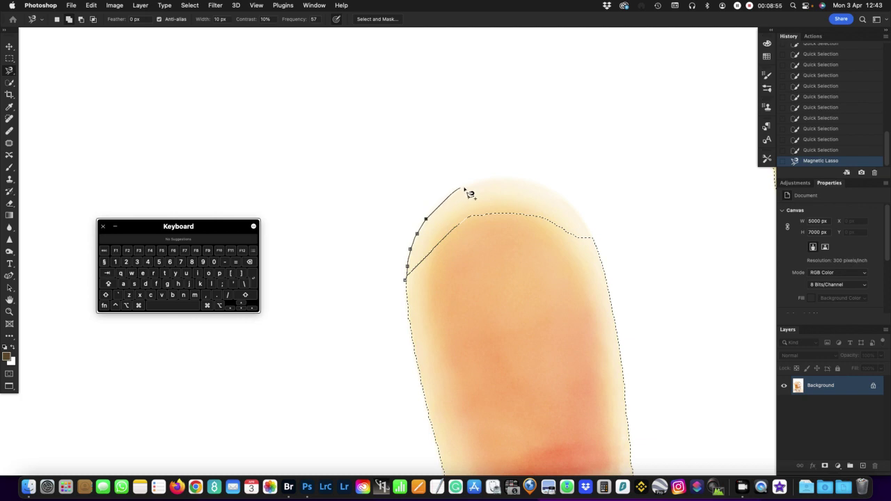
Step: Remove the stray Magnetic Lasso anchor points, finish tracing the ring fingertip, and close the outline inside the finger to add it
{"action": "left_click", "coordinate": [544, 185]}
{"action": "key", "text": "BackSpace"}
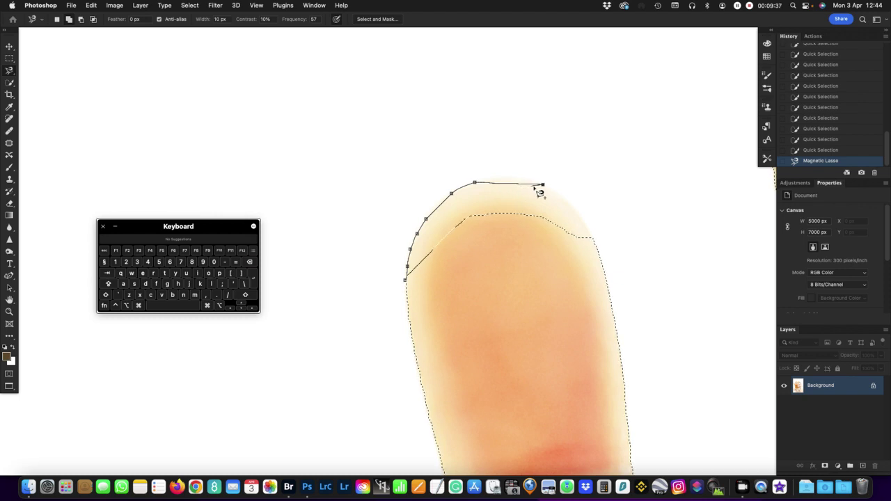
{"action": "key", "text": "BackSpace"}
{"action": "key", "text": "BackSpace"}
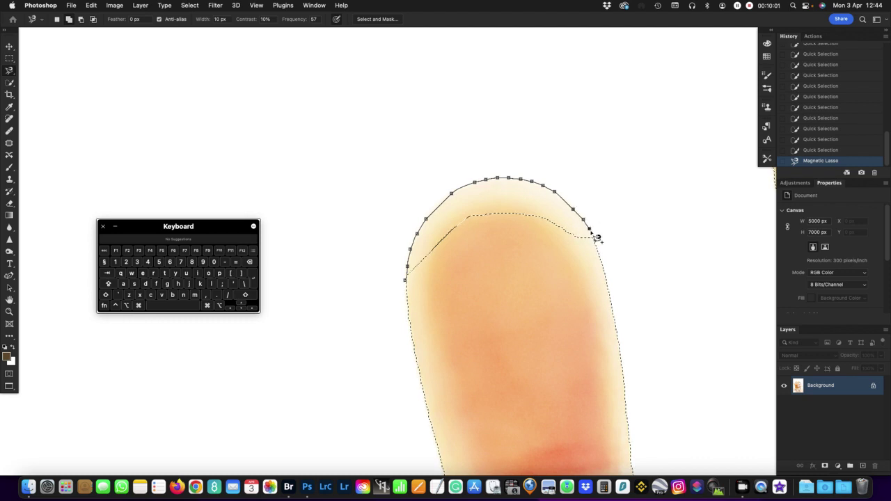
{"action": "left_click", "coordinate": [595, 240]}
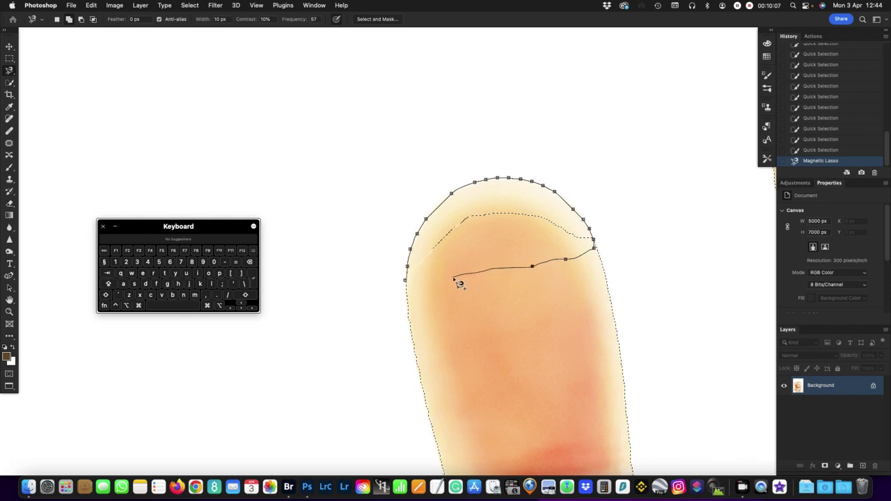
{"action": "double_click", "coordinate": [453, 279]}
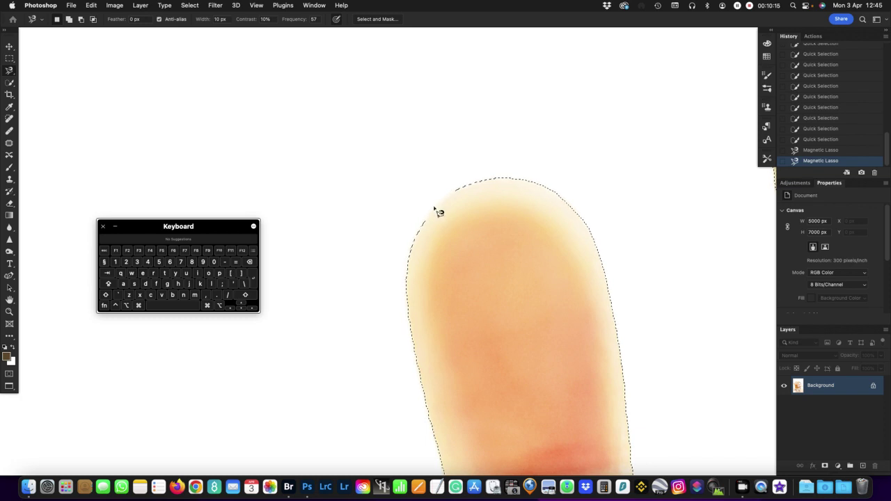
Step: Switch to the freehand Lasso tool and add the missed slivers along the ring fingertip's flattened upper edge to the selection
{"action": "left_click_drag", "start_coordinate": [442, 205], "coordinate": [479, 222]}
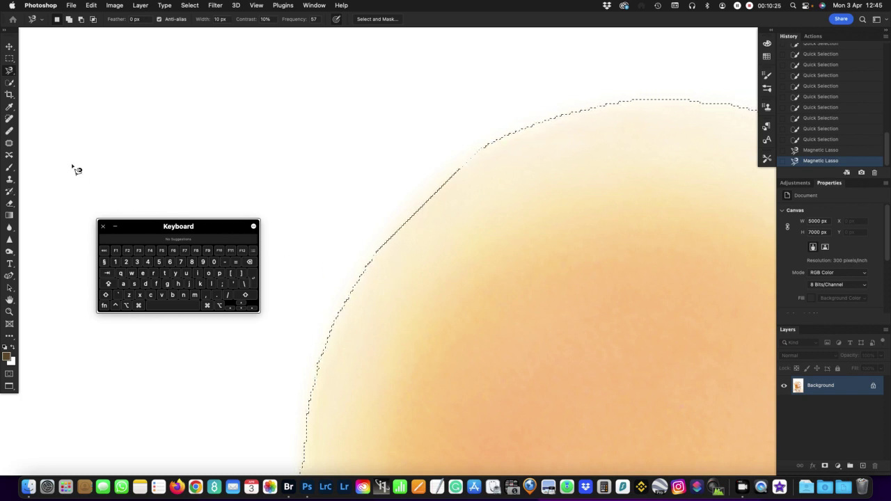
{"action": "left_click", "coordinate": [13, 72]}
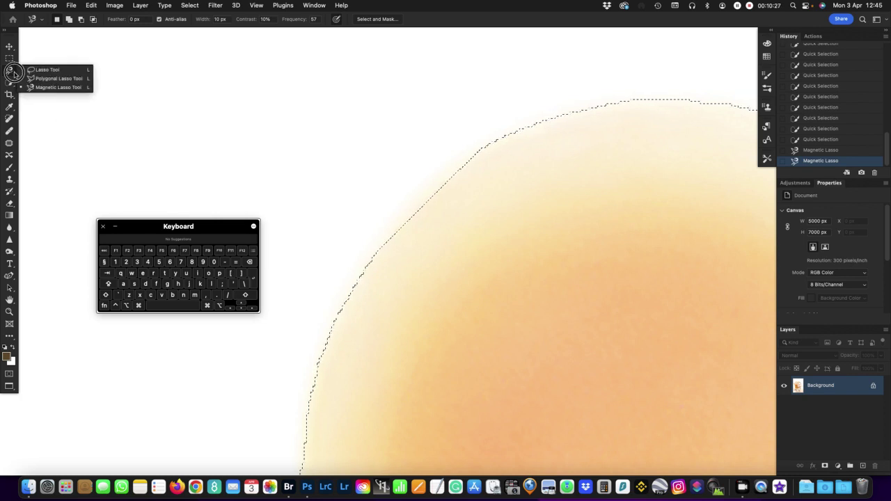
{"action": "left_click_drag", "start_coordinate": [14, 72], "coordinate": [36, 71]}
{"action": "scroll", "coordinate": [42, 73], "scroll_direction": "right", "scroll_amount": 5}
{"action": "scroll", "coordinate": [246, 175], "scroll_direction": "left", "scroll_amount": 6}
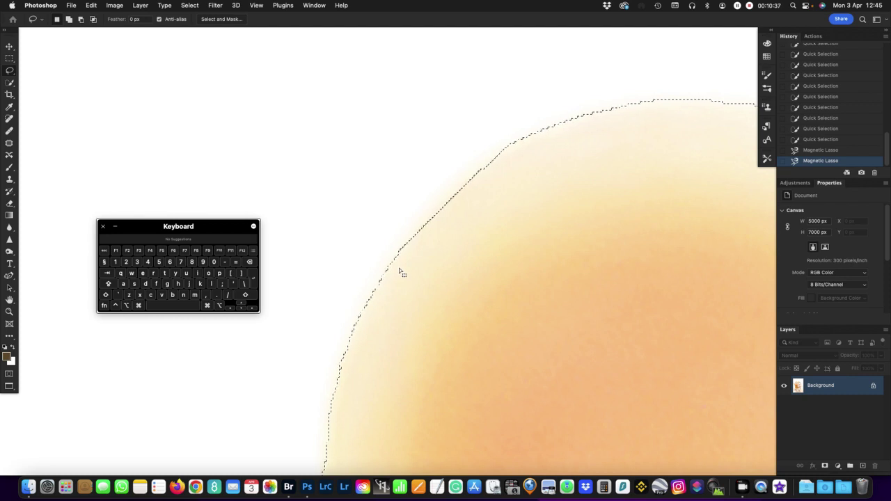
{"action": "key", "text": "shift"}
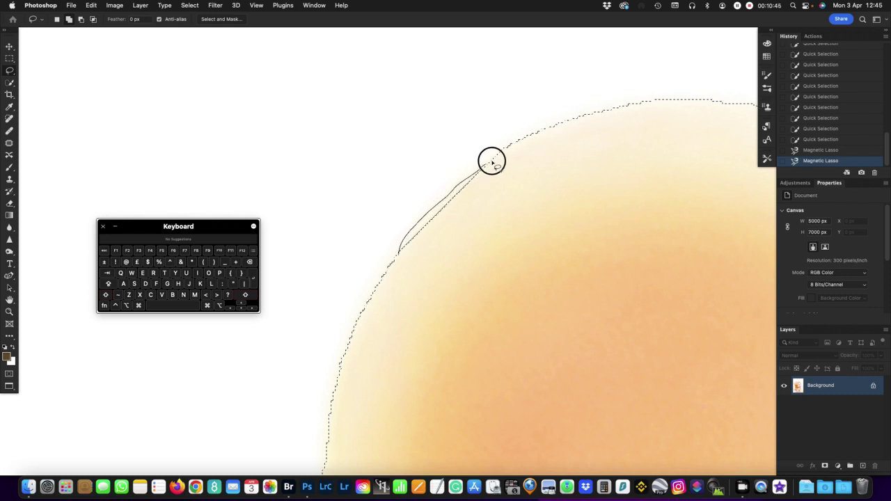
{"action": "left_click_drag", "start_coordinate": [573, 172], "coordinate": [559, 181]}
{"action": "left_click_drag", "start_coordinate": [507, 147], "coordinate": [486, 162]}
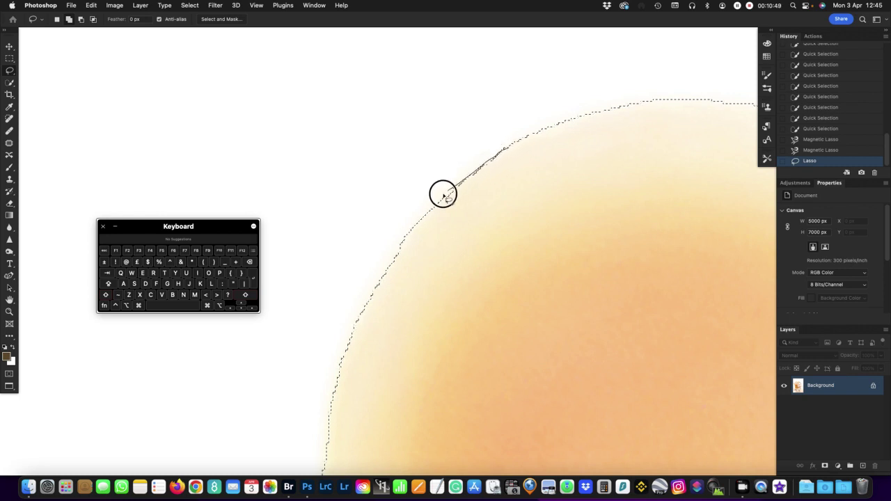
{"action": "mouse_move", "coordinate": [411, 284]}
{"action": "left_mouse_down"}
{"action": "mouse_move", "coordinate": [453, 301]}
{"action": "mouse_move", "coordinate": [525, 283]}
{"action": "mouse_move", "coordinate": [543, 249]}
{"action": "left_mouse_up"}
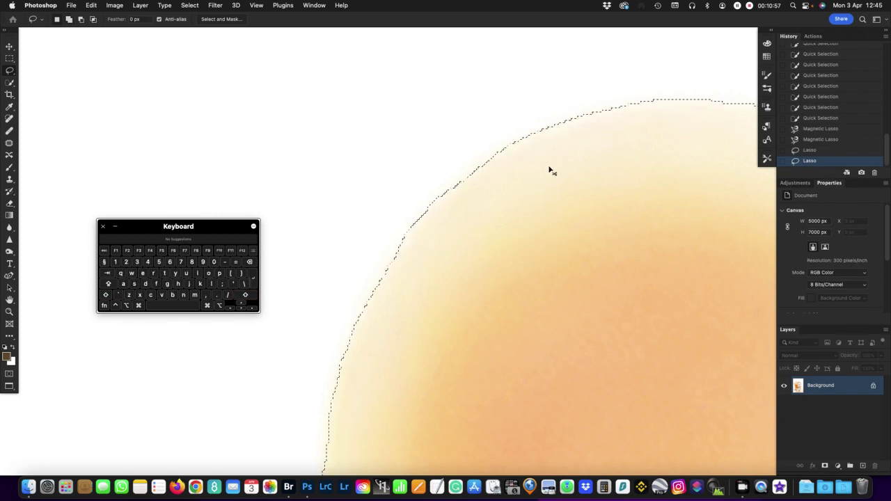
Step: Cycle through the grouped lasso tools at the middle fingertip, ending with the Magnetic Lasso tool active
{"action": "scroll", "coordinate": [550, 171], "scroll_direction": "down", "scroll_amount": 5}
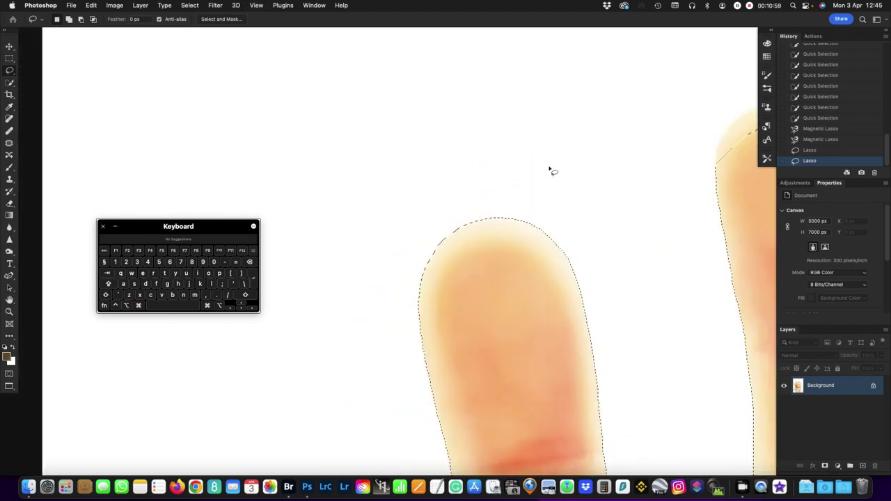
{"action": "scroll", "coordinate": [550, 171], "scroll_direction": "right", "scroll_amount": 5}
{"action": "scroll", "coordinate": [550, 171], "scroll_direction": "right", "scroll_amount": 6}
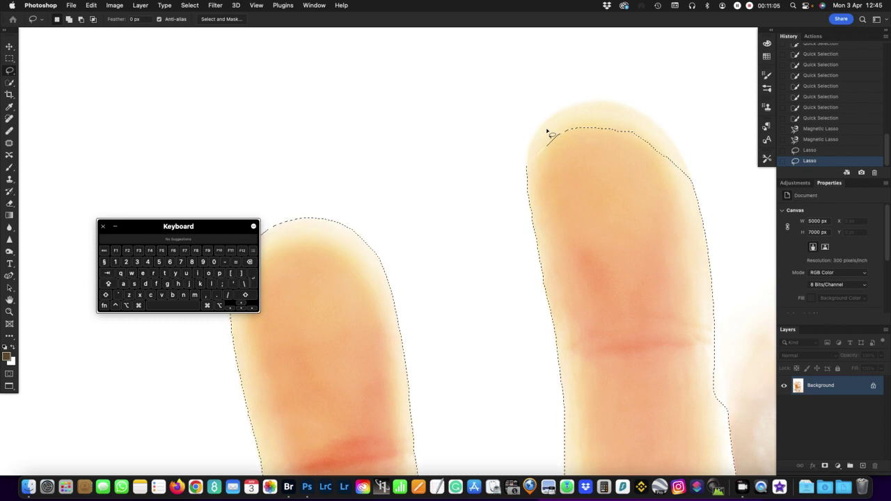
{"action": "left_click", "coordinate": [548, 136]}
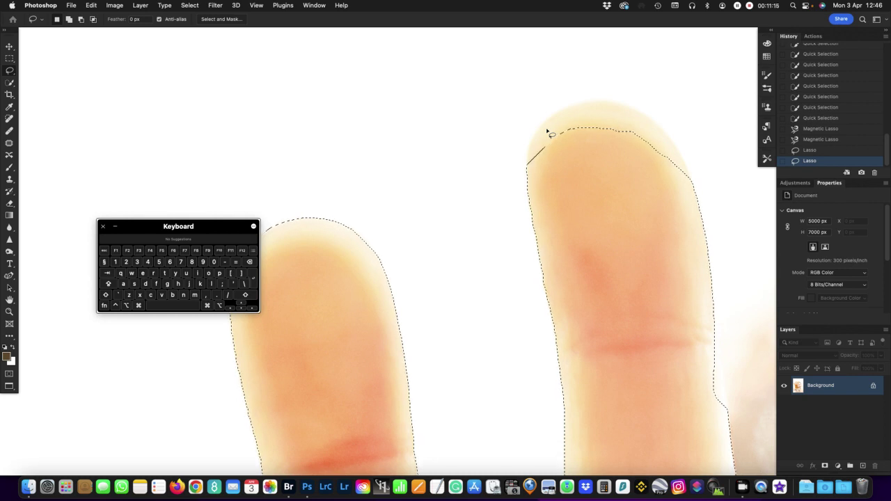
{"action": "key", "text": "shift+l"}
{"action": "key", "text": "BackSpace"}
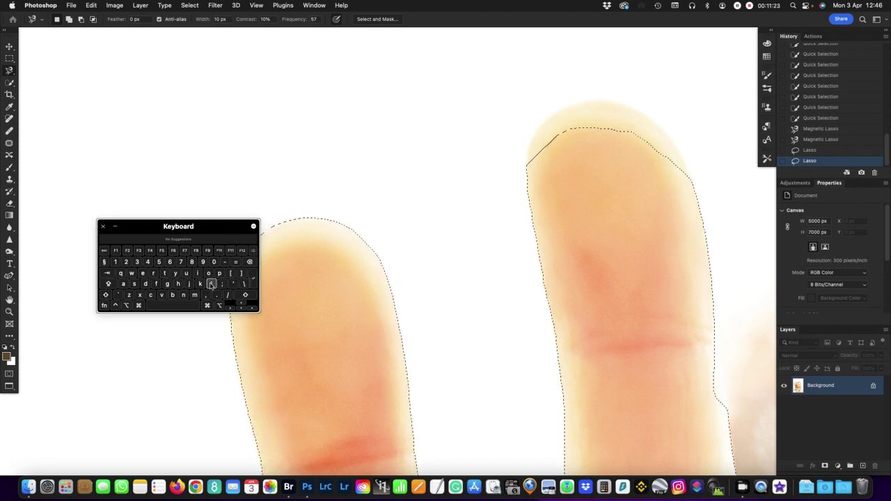
{"action": "key", "text": "shift+l"}
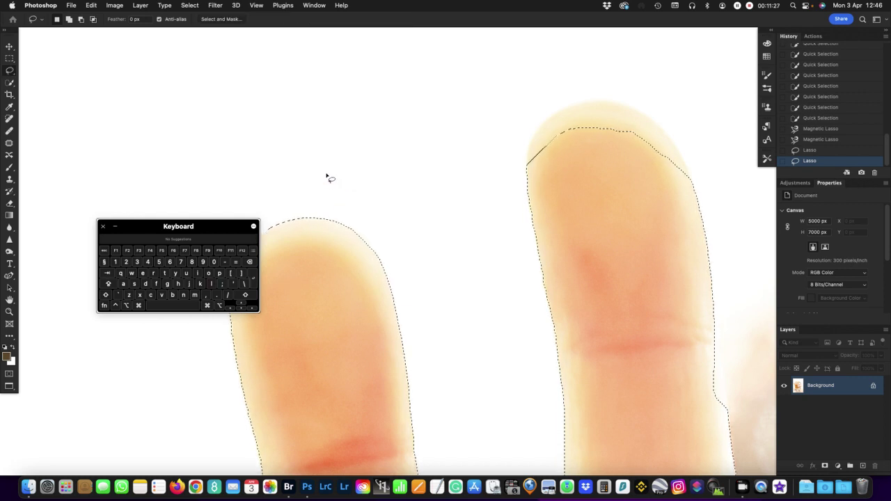
{"action": "key", "text": "shift+l"}
{"action": "key", "text": "shift+l"}
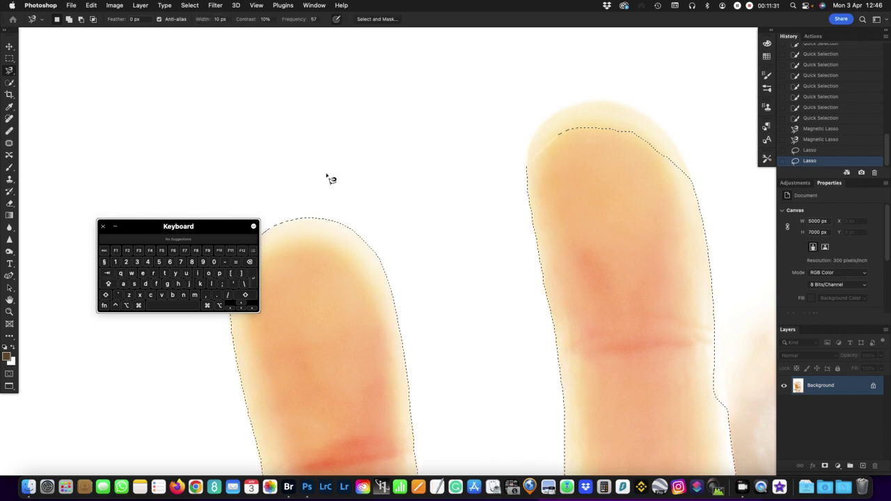
{"action": "key", "text": "shift+l"}
{"action": "key", "text": "shift+l"}
{"action": "key", "text": "shift+l"}
{"action": "key", "text": "shift+l"}
{"action": "key", "text": "shift+l"}
{"action": "key", "text": "shift+l"}
{"action": "key", "text": "shift+l"}
{"action": "key", "text": "shift+l"}
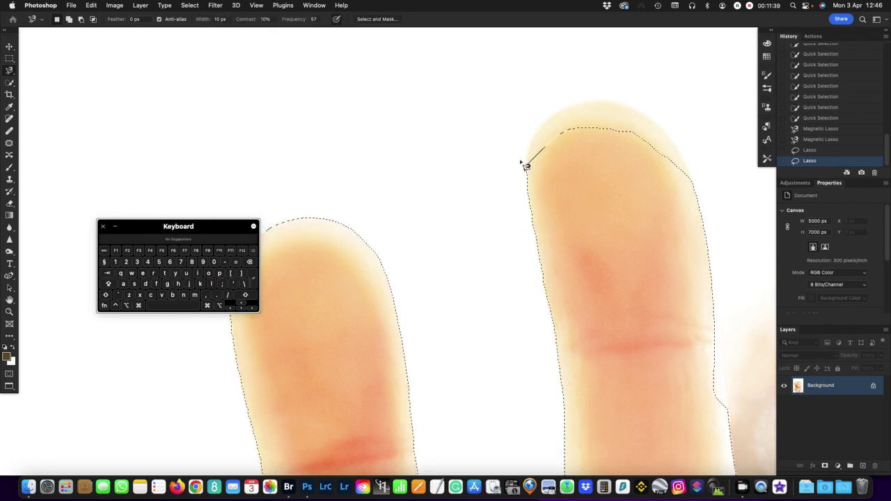
Step: Add the middle finger's missing tip to the selection with a closed Magnetic Lasso outline, deleting the stray anchor points beside the finger
{"action": "left_click", "coordinate": [80, 20]}
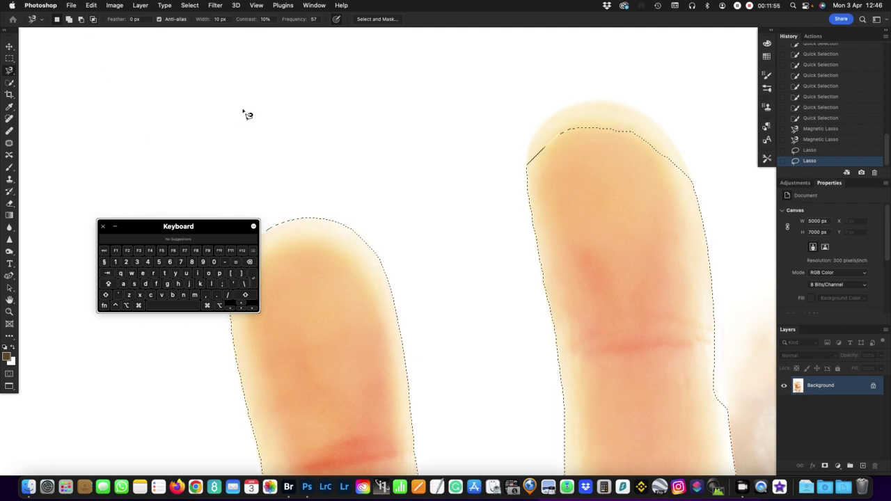
{"action": "key", "text": "shift"}
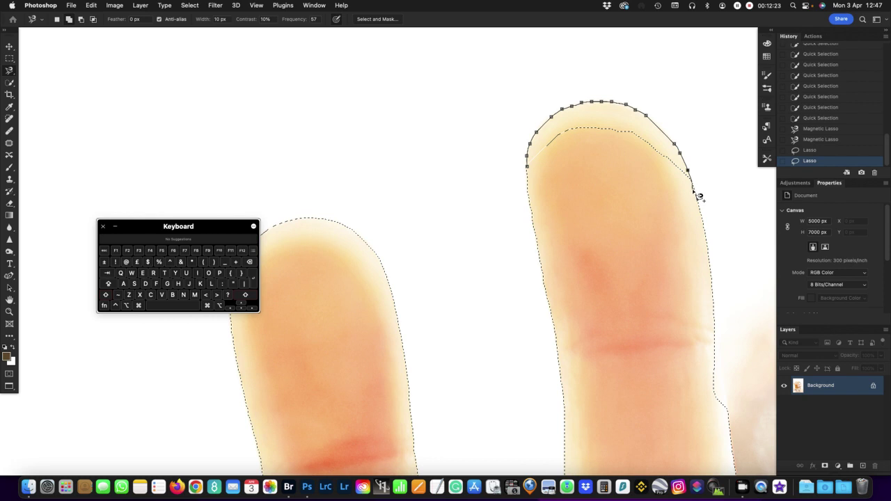
{"action": "scroll", "coordinate": [692, 199], "scroll_direction": "right", "scroll_amount": 5}
{"action": "left_click", "coordinate": [639, 196]}
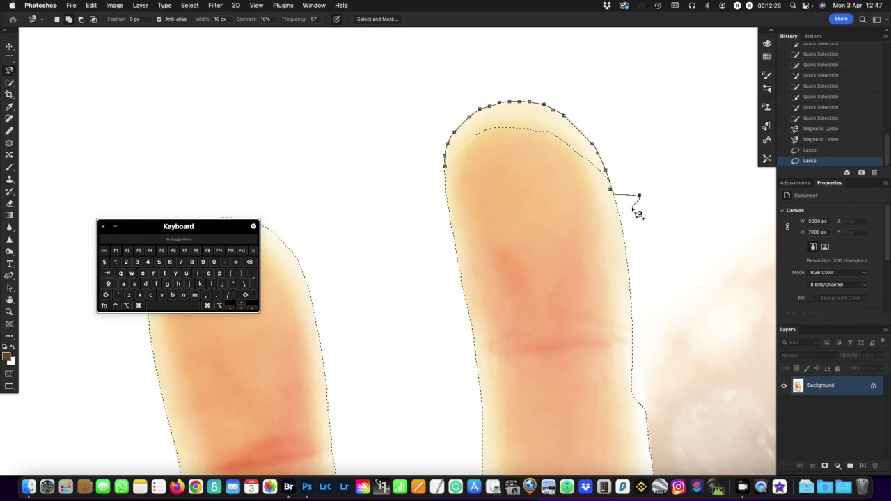
{"action": "key", "text": "BackSpace"}
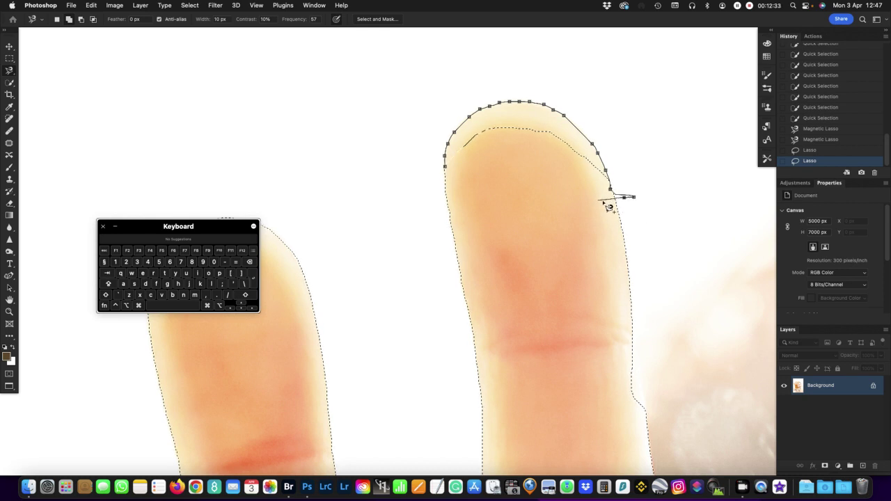
{"action": "key", "text": "BackSpace"}
{"action": "key", "text": "BackSpace"}
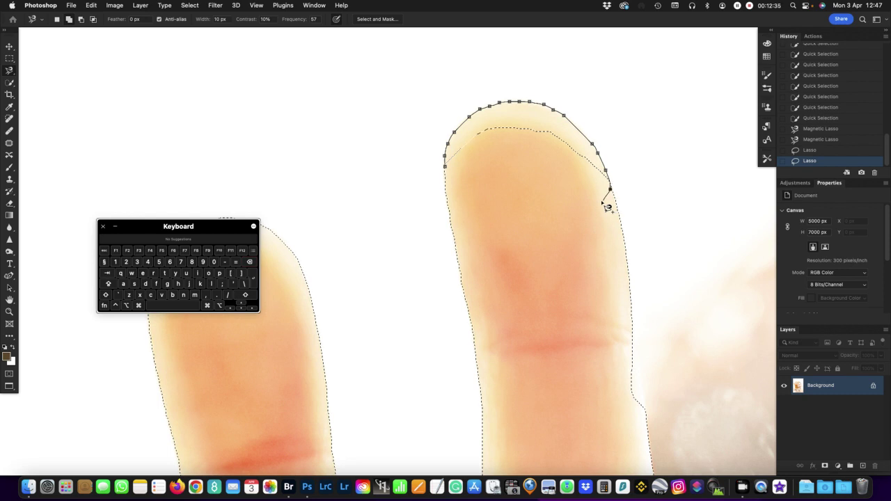
{"action": "double_click", "coordinate": [531, 193]}
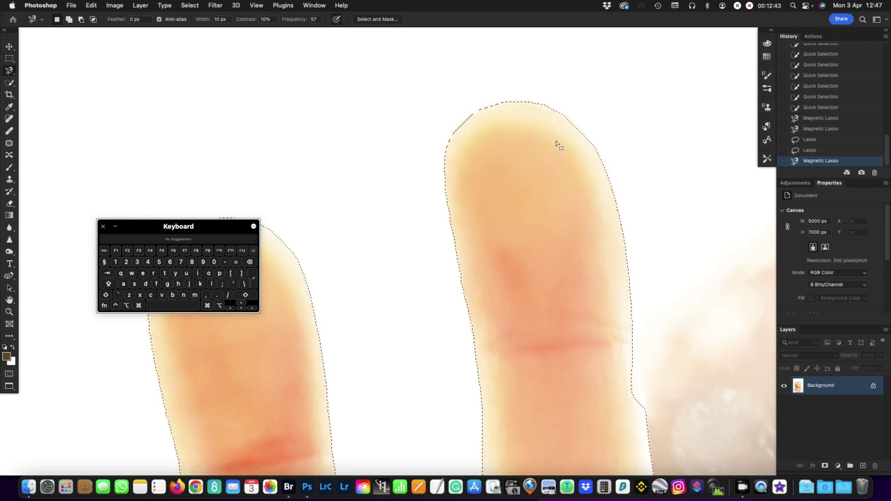
Step: Switch to the freehand Lasso tool and add the missed strip on the middle finger's side, just below the upper joint crease
{"action": "scroll", "coordinate": [557, 145], "scroll_direction": "right", "scroll_amount": 10}
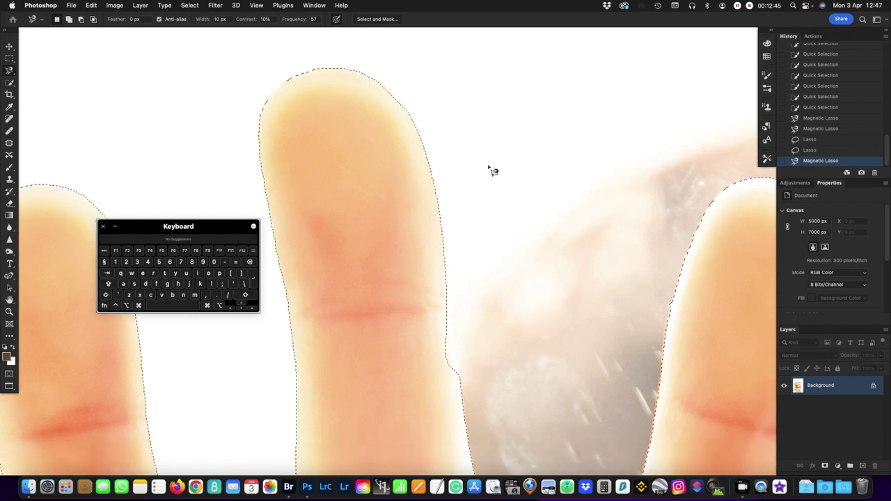
{"action": "scroll", "coordinate": [489, 170], "scroll_direction": "down", "scroll_amount": 2}
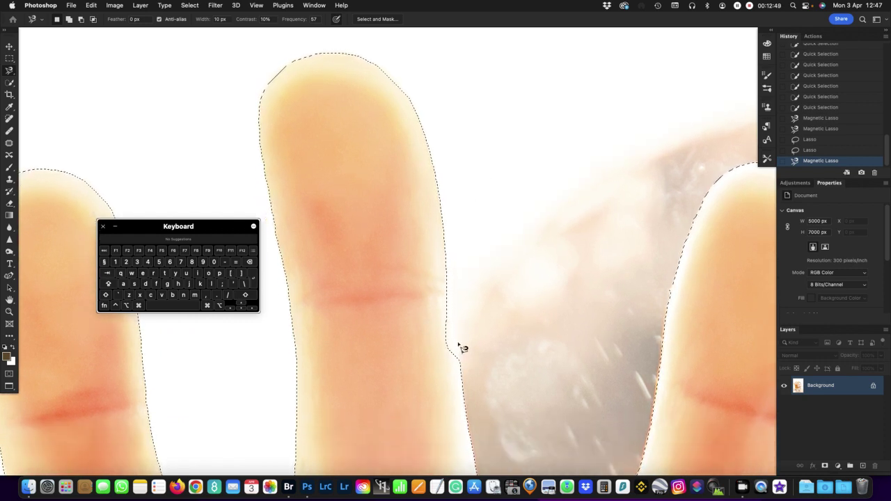
{"action": "scroll", "coordinate": [400, 270], "scroll_direction": "left", "scroll_amount": 4}
{"action": "scroll", "coordinate": [399, 271], "scroll_direction": "down", "scroll_amount": 1}
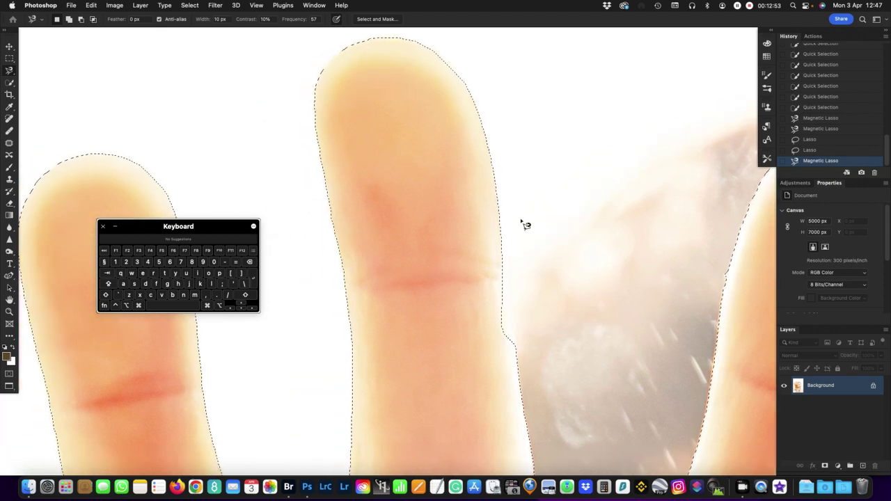
{"action": "key", "text": "shift+l"}
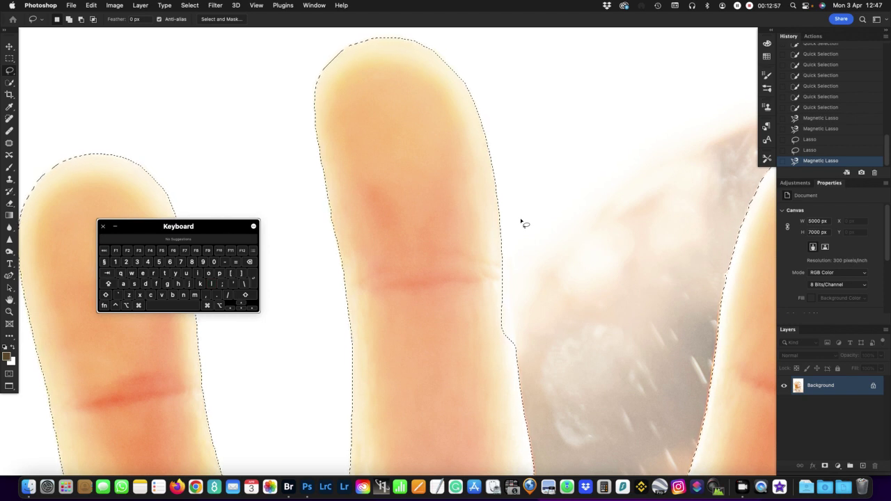
{"action": "key", "text": "shift"}
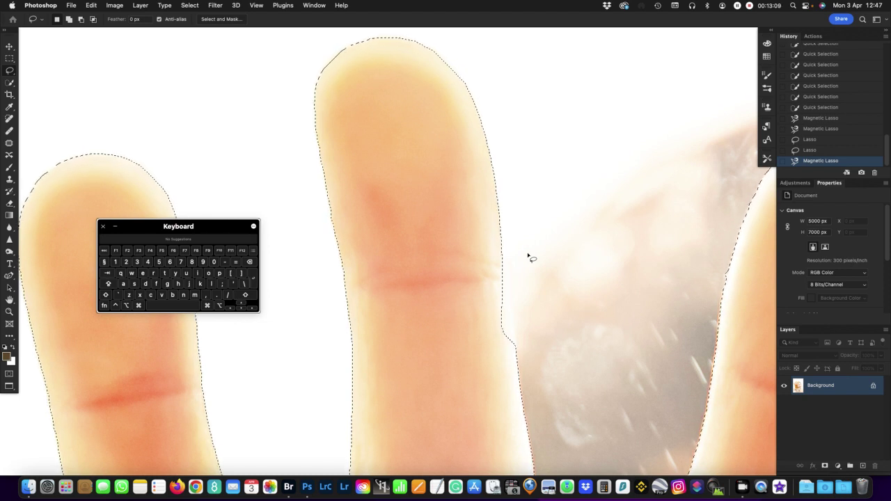
{"action": "key", "text": "shift"}
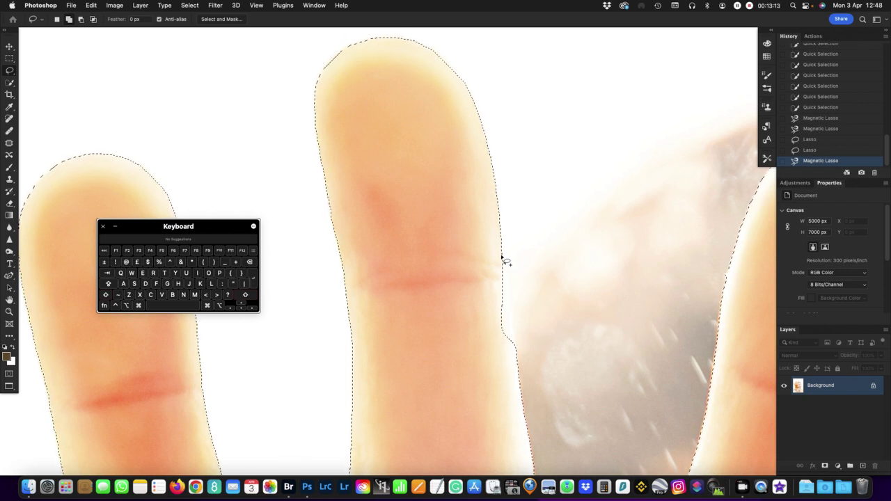
{"action": "mouse_move", "coordinate": [503, 263]}
{"action": "left_mouse_down"}
{"action": "mouse_move", "coordinate": [500, 255]}
{"action": "mouse_move", "coordinate": [516, 346]}
{"action": "mouse_move", "coordinate": [480, 350]}
{"action": "mouse_move", "coordinate": [475, 298]}
{"action": "left_mouse_up"}
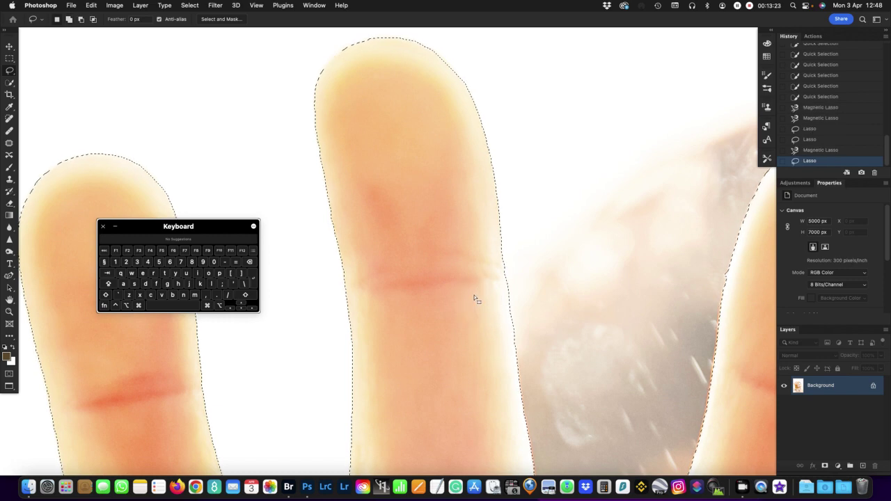
Step: Inspect the selection outline along the ring, middle and index fingers for remaining inaccurate edges
{"action": "scroll", "coordinate": [476, 298], "scroll_direction": "down", "scroll_amount": 3}
{"action": "scroll", "coordinate": [475, 298], "scroll_direction": "down", "scroll_amount": 3}
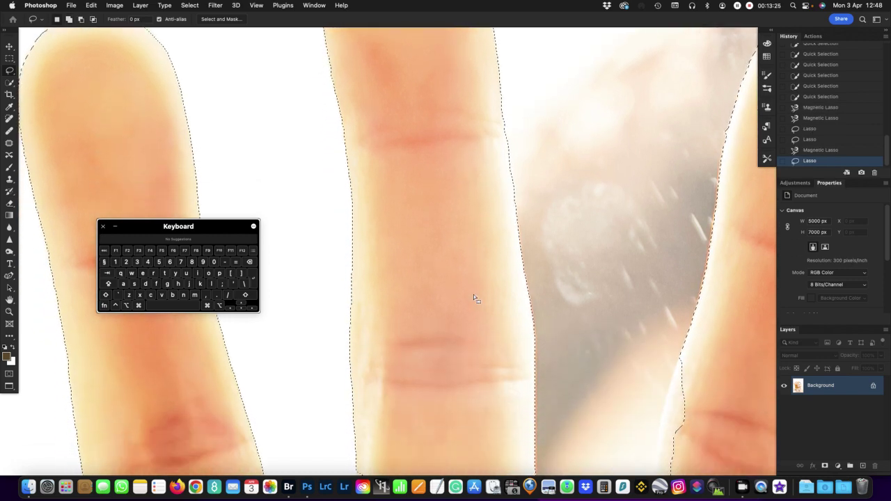
{"action": "scroll", "coordinate": [475, 298], "scroll_direction": "left", "scroll_amount": 3}
{"action": "scroll", "coordinate": [475, 298], "scroll_direction": "left", "scroll_amount": 4}
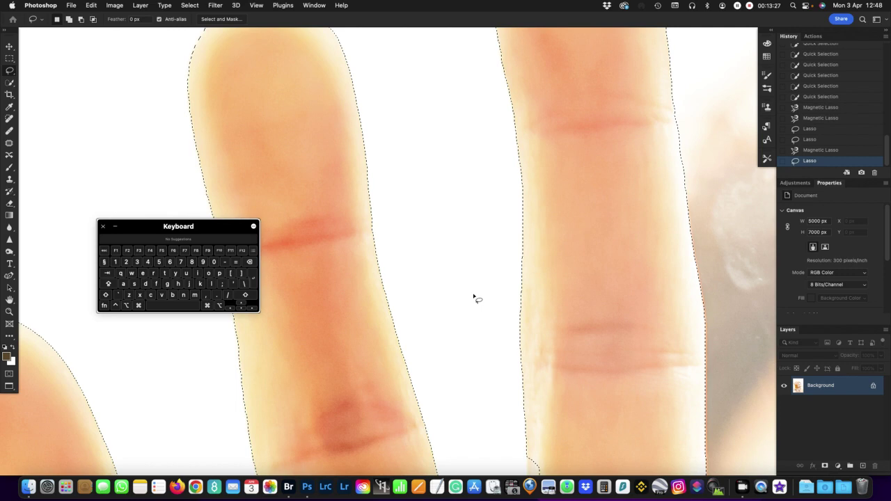
{"action": "scroll", "coordinate": [475, 298], "scroll_direction": "right", "scroll_amount": 10}
{"action": "scroll", "coordinate": [475, 298], "scroll_direction": "right", "scroll_amount": 6}
{"action": "scroll", "coordinate": [551, 255], "scroll_direction": "up", "scroll_amount": 3}
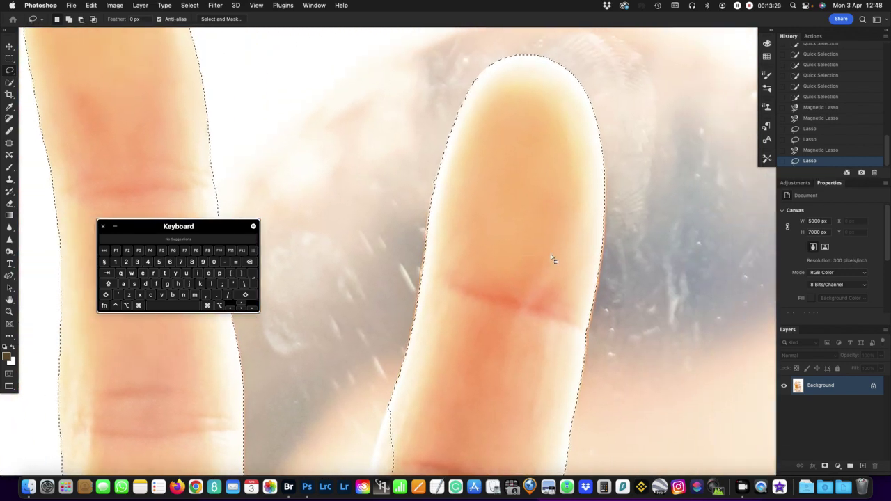
{"action": "scroll", "coordinate": [531, 69], "scroll_direction": "down", "scroll_amount": 8}
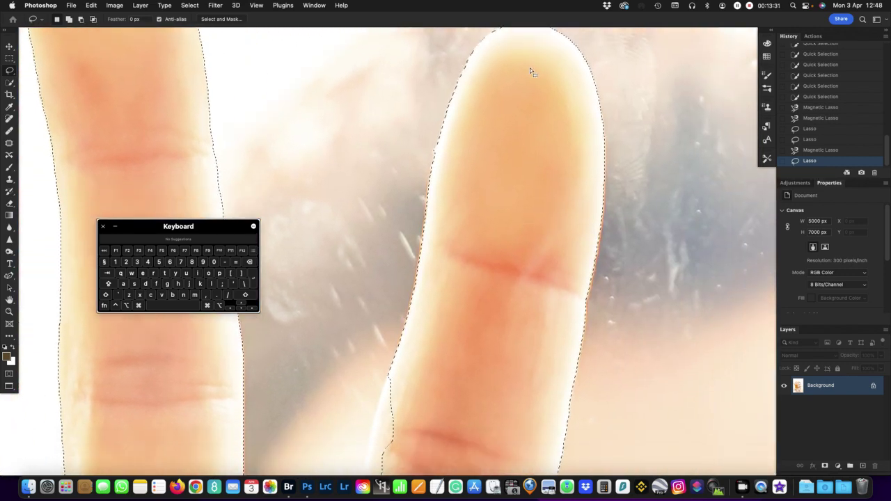
{"action": "scroll", "coordinate": [530, 68], "scroll_direction": "down", "scroll_amount": 2}
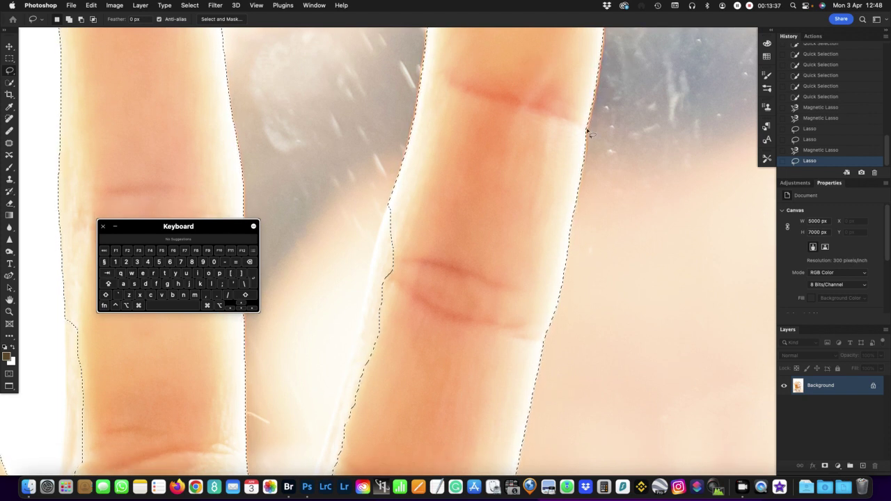
Step: Add the missed strip along the middle finger's lower side, down to the web with the ring finger, using a closed Magnetic Lasso outline
{"action": "scroll", "coordinate": [589, 150], "scroll_direction": "down", "scroll_amount": 15}
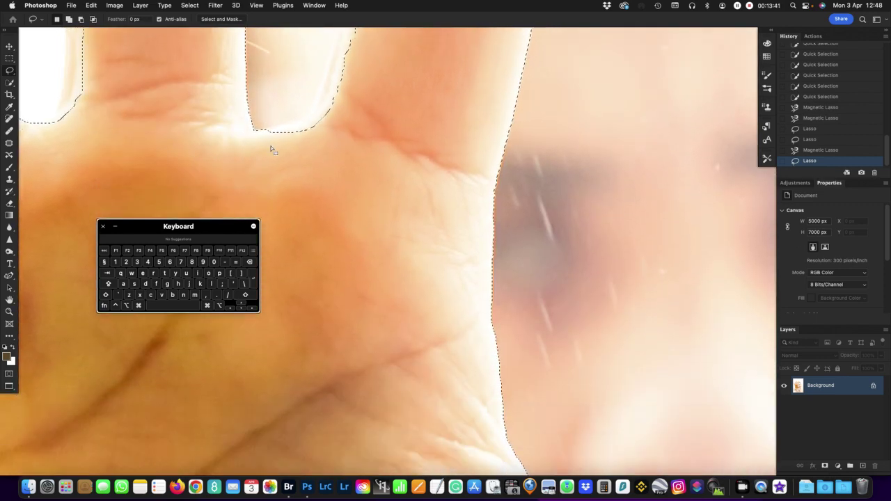
{"action": "scroll", "coordinate": [325, 106], "scroll_direction": "up", "scroll_amount": 10}
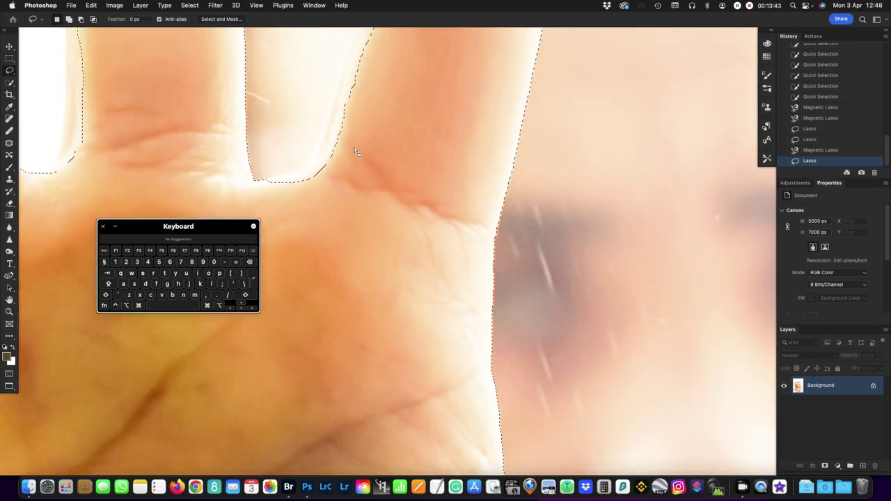
{"action": "scroll", "coordinate": [362, 146], "scroll_direction": "left", "scroll_amount": 5}
{"action": "scroll", "coordinate": [371, 151], "scroll_direction": "up", "scroll_amount": 6}
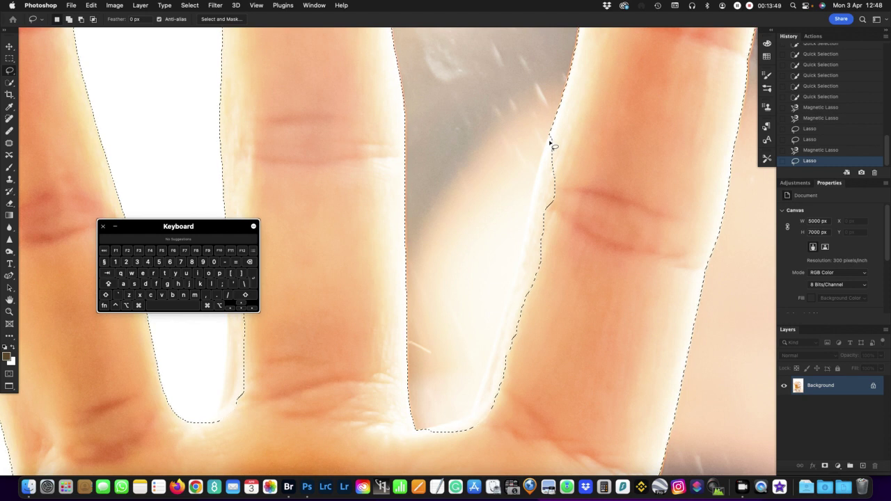
{"action": "left_click_drag", "start_coordinate": [174, 226], "coordinate": [328, 108]}
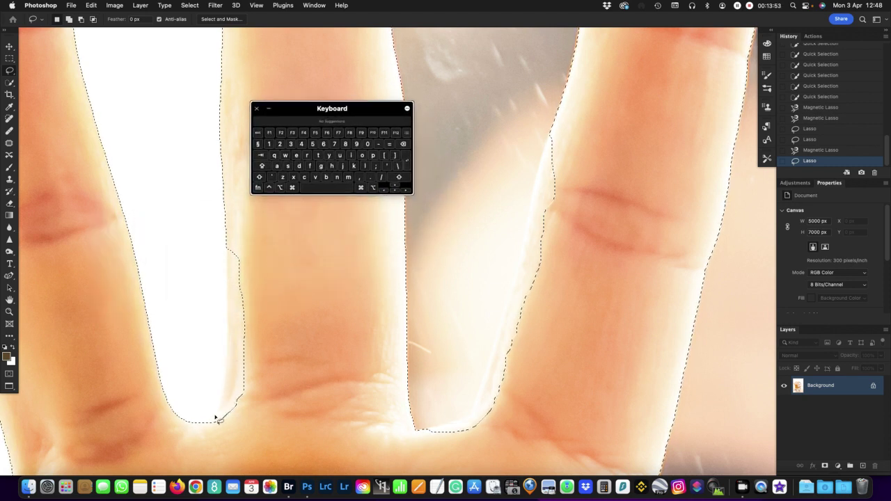
{"action": "scroll", "coordinate": [267, 384], "scroll_direction": "left", "scroll_amount": 5}
{"action": "scroll", "coordinate": [418, 370], "scroll_direction": "left", "scroll_amount": 10}
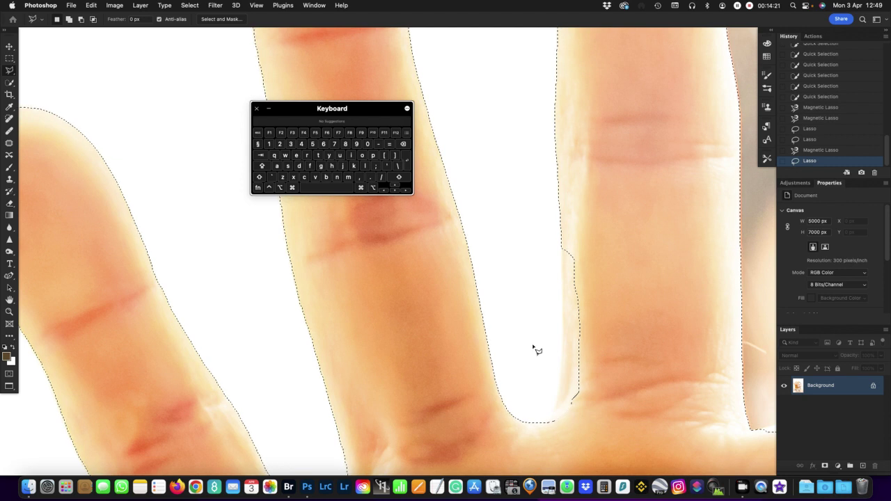
{"action": "key", "text": "shift+l"}
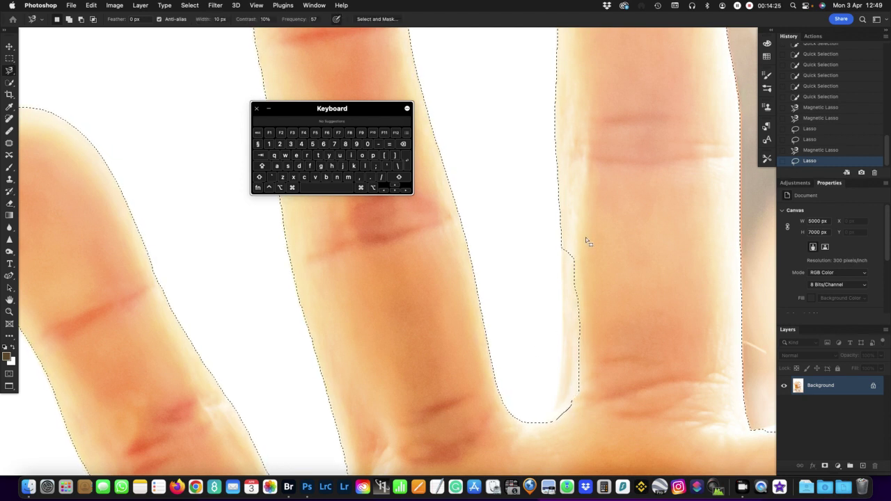
{"action": "key", "text": "shift"}
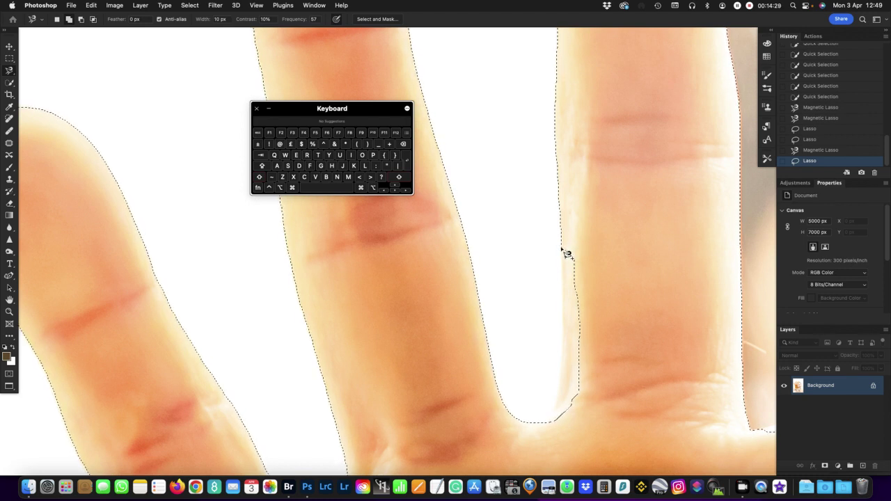
{"action": "left_click", "coordinate": [561, 247], "text": "shift"}
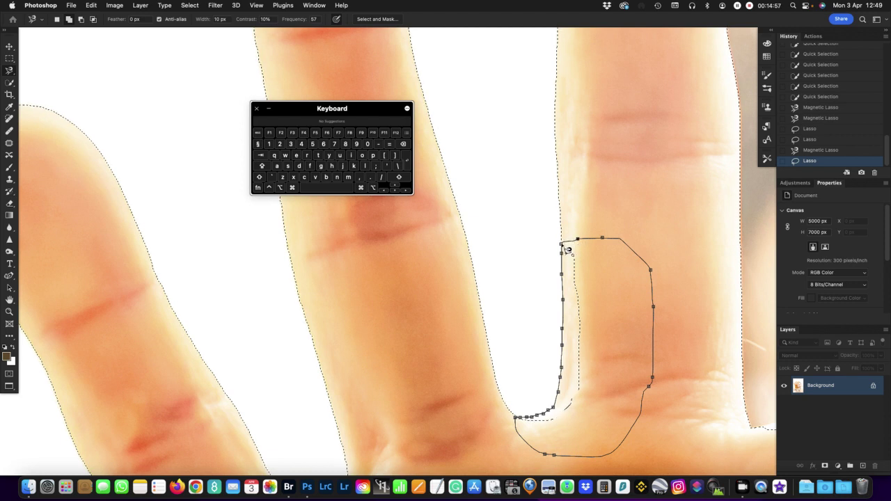
{"action": "left_click", "coordinate": [564, 247]}
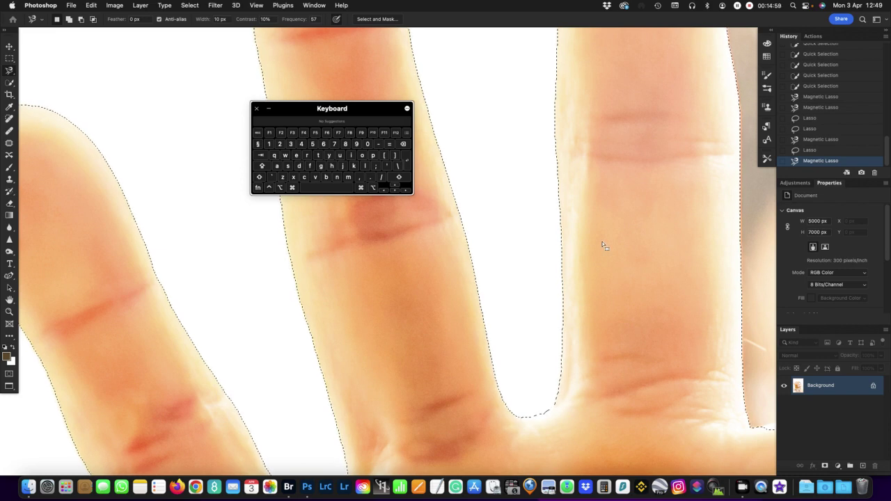
Step: Add the missed index finger edge, from below its middle joint to the web beside the middle finger, with a closed Magnetic Lasso outline
{"action": "scroll", "coordinate": [603, 245], "scroll_direction": "down", "scroll_amount": 3}
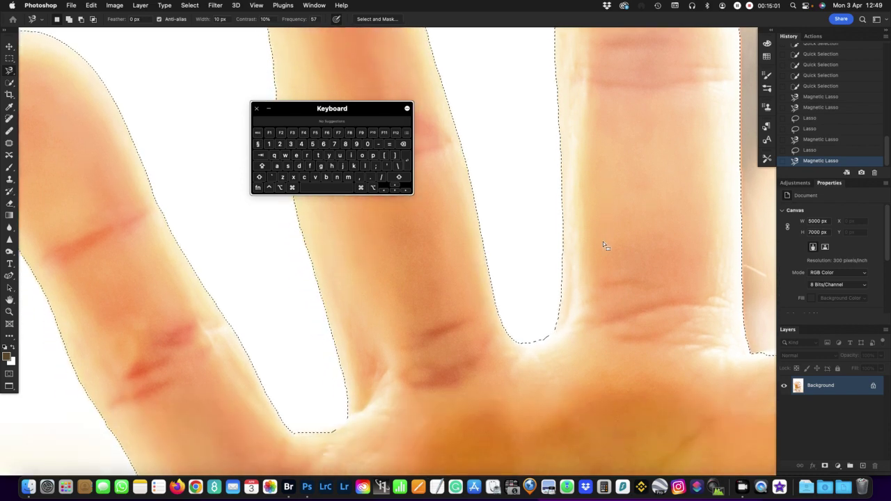
{"action": "scroll", "coordinate": [603, 242], "scroll_direction": "down", "scroll_amount": 3}
{"action": "scroll", "coordinate": [604, 242], "scroll_direction": "up", "scroll_amount": 3}
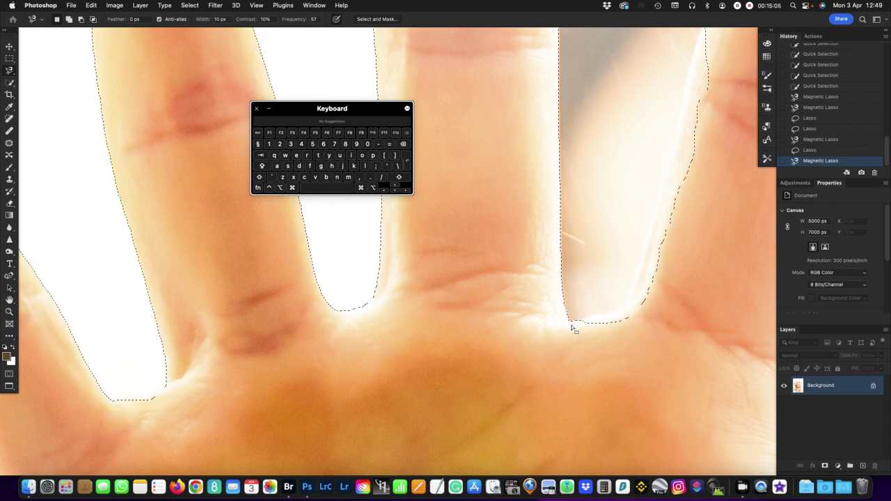
{"action": "scroll", "coordinate": [597, 309], "scroll_direction": "up", "scroll_amount": 2}
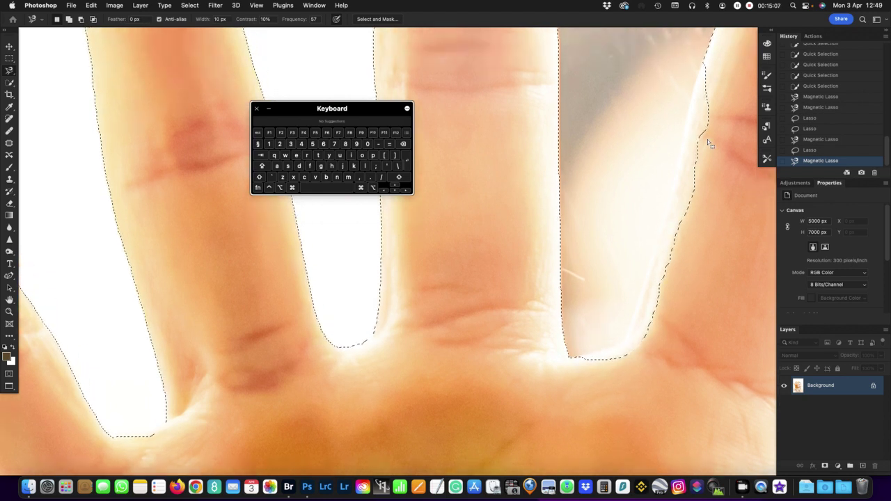
{"action": "key", "text": "shift"}
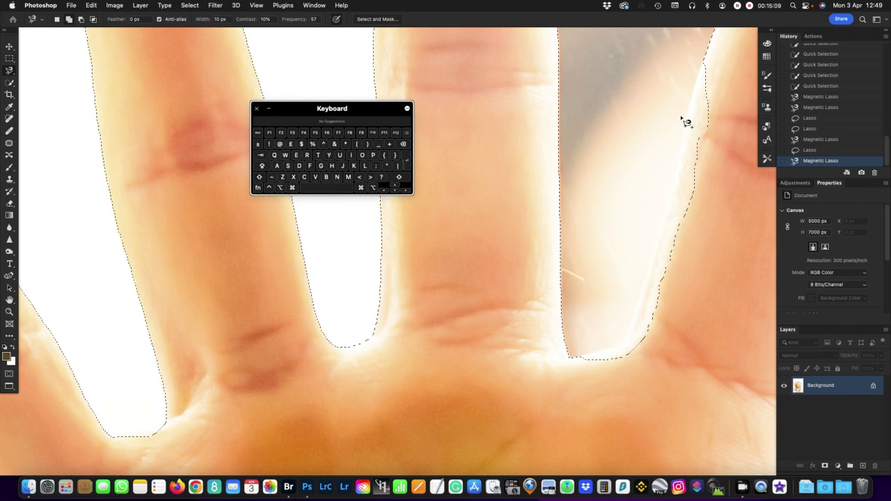
{"action": "scroll", "coordinate": [705, 66], "scroll_direction": "up", "scroll_amount": 1}
{"action": "left_click", "coordinate": [702, 61], "text": "shift"}
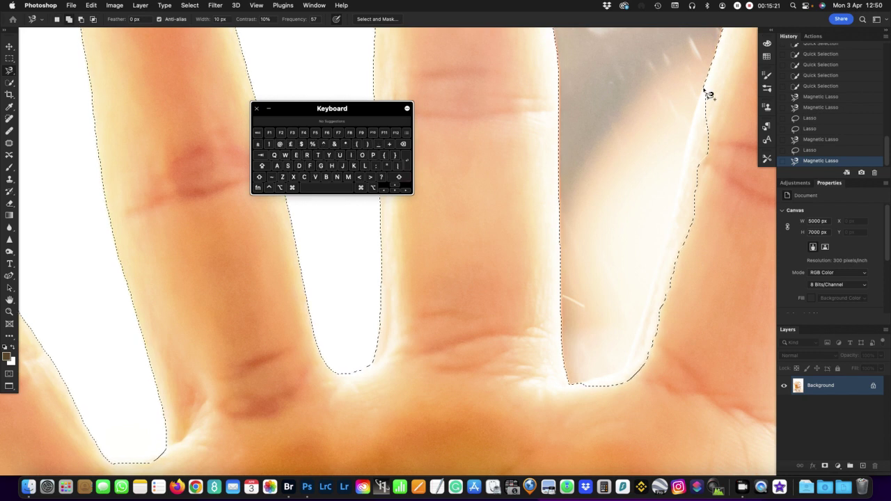
{"action": "key", "text": "shift"}
{"action": "left_click", "coordinate": [702, 89]}
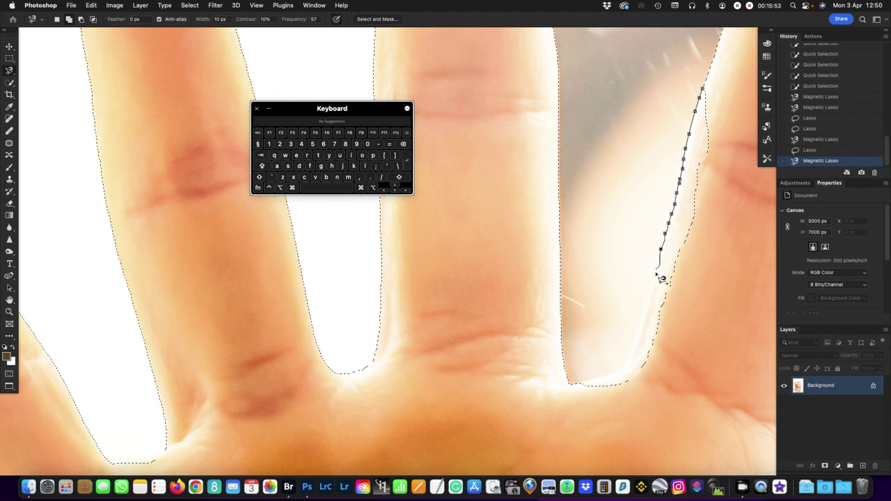
{"action": "key", "text": "BackSpace"}
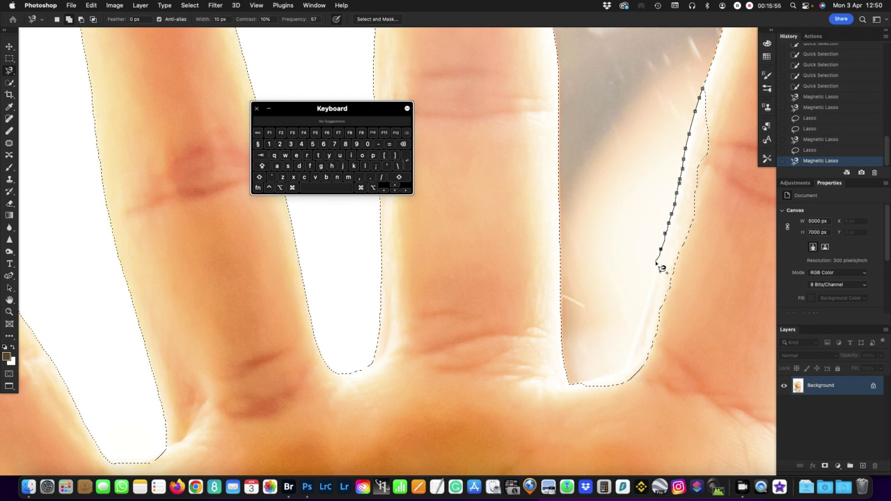
{"action": "left_click", "coordinate": [655, 266]}
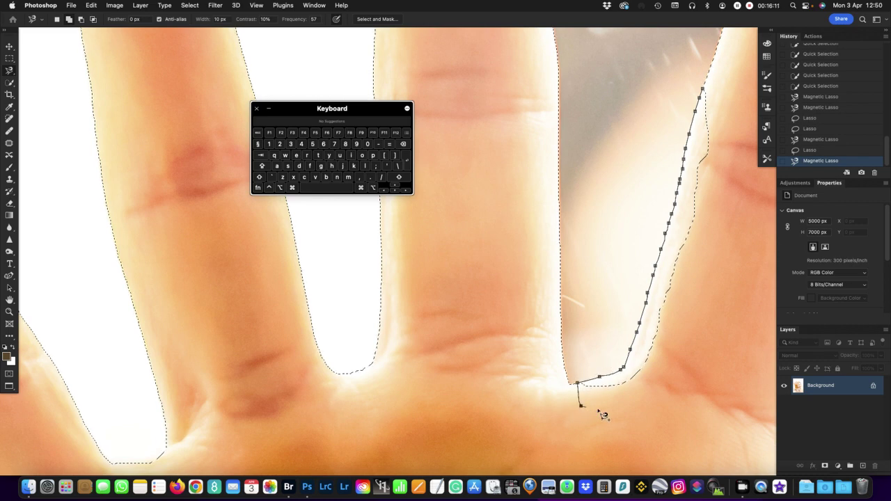
{"action": "scroll", "coordinate": [730, 272], "scroll_direction": "up", "scroll_amount": 2}
{"action": "scroll", "coordinate": [730, 268], "scroll_direction": "up", "scroll_amount": 3}
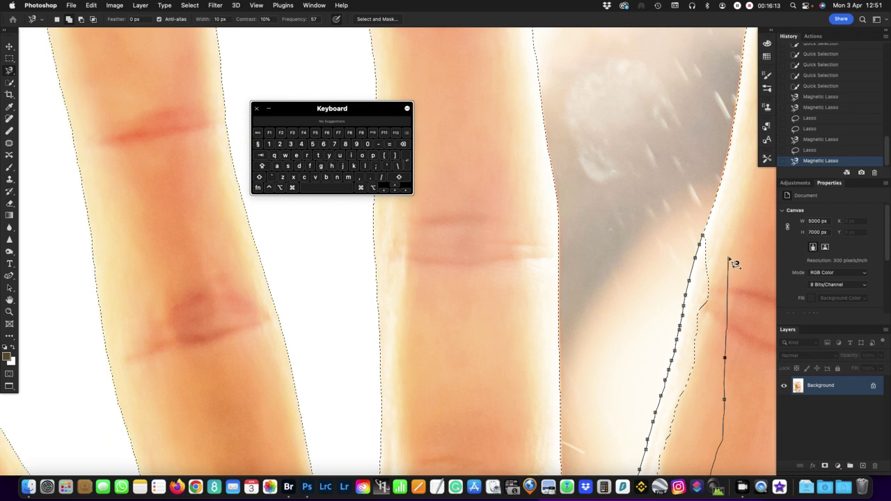
{"action": "double_click", "coordinate": [729, 259]}
{"action": "scroll", "coordinate": [729, 261], "scroll_direction": "down", "scroll_amount": 2}
{"action": "scroll", "coordinate": [730, 257], "scroll_direction": "down", "scroll_amount": 5}
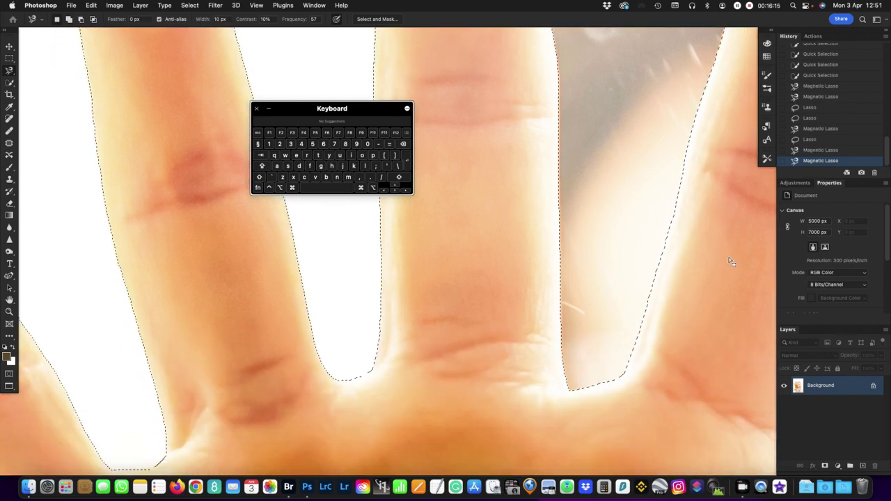
Step: Subtract the sleeve cuff strip beside the wrist, just below the palm's outer edge, from the selection with a Magnetic Lasso outline
{"action": "scroll", "coordinate": [727, 257], "scroll_direction": "right", "scroll_amount": 4}
{"action": "scroll", "coordinate": [726, 259], "scroll_direction": "down", "scroll_amount": 8}
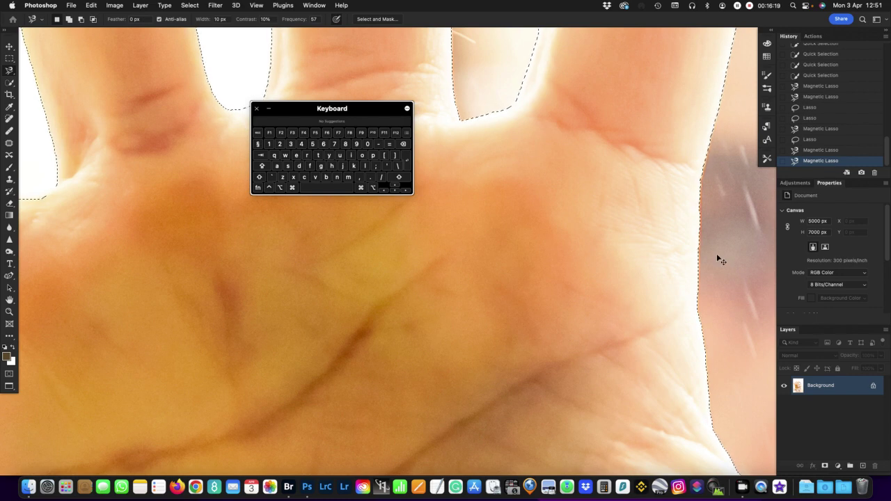
{"action": "key", "text": "super+0"}
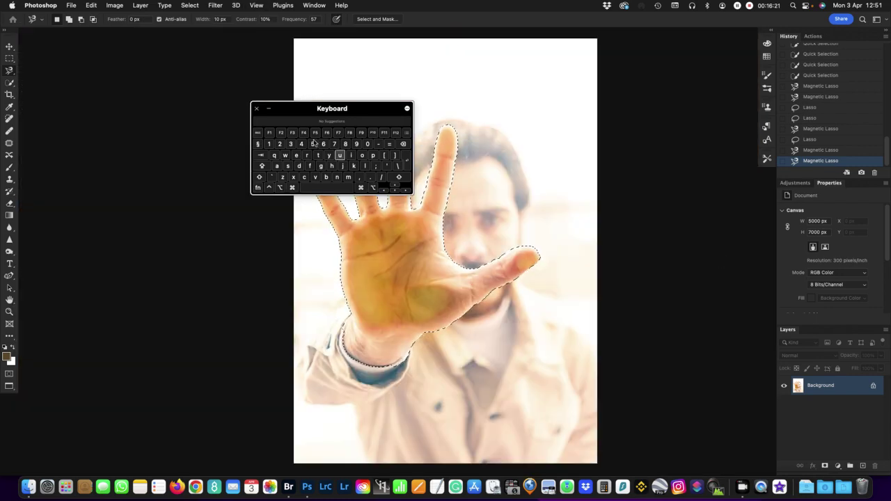
{"action": "left_click_drag", "start_coordinate": [306, 108], "coordinate": [190, 81]}
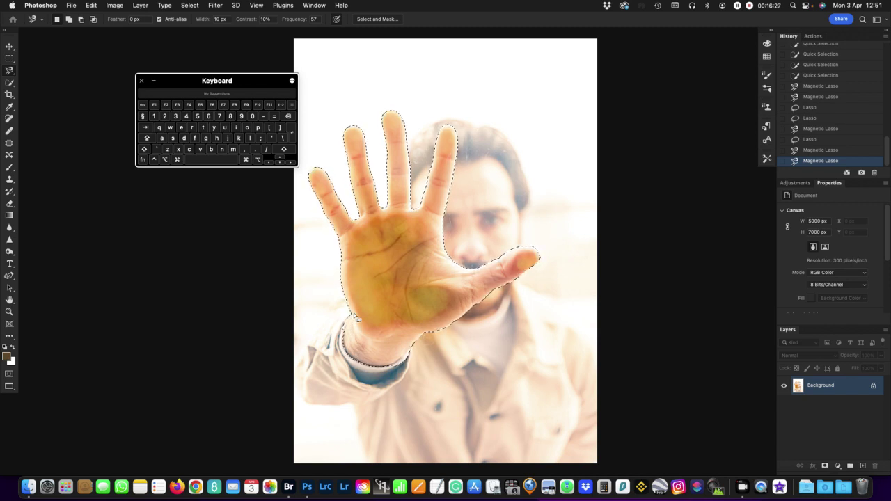
{"action": "key", "text": "Caps_Lock"}
{"action": "scroll", "coordinate": [341, 324], "scroll_direction": "up", "scroll_amount": 10}
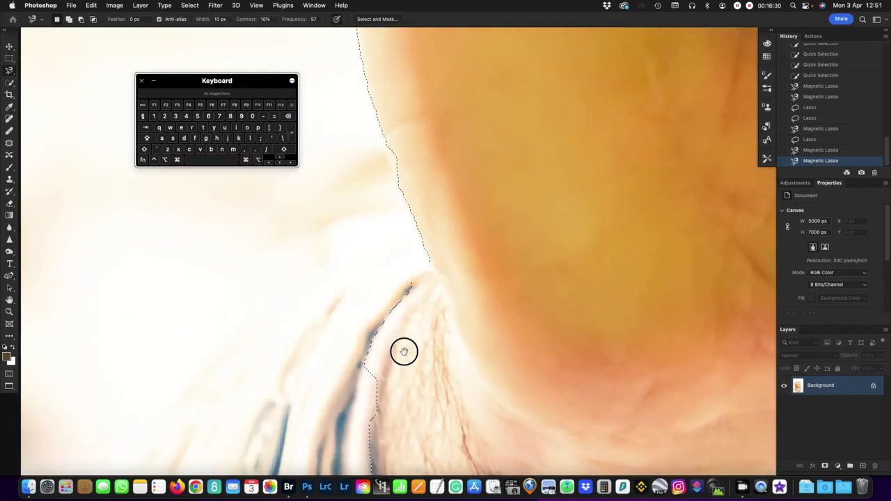
{"action": "left_click_drag", "start_coordinate": [404, 352], "coordinate": [469, 235]}
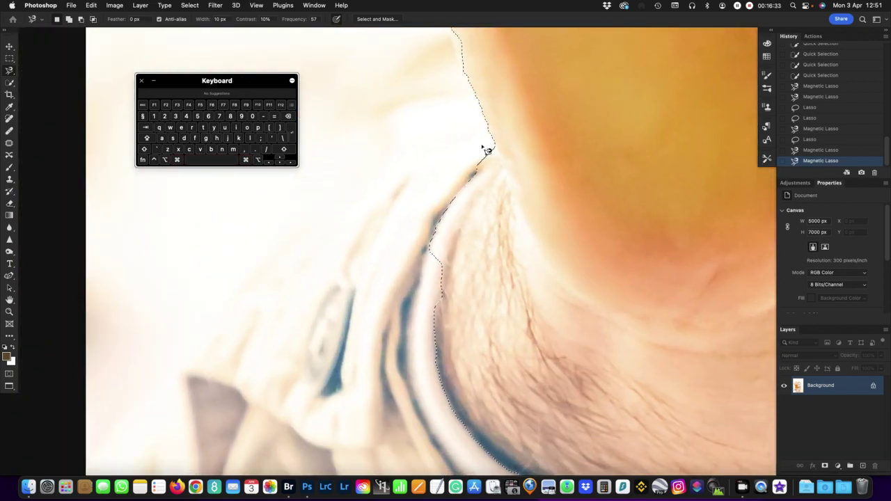
{"action": "key", "text": "alt"}
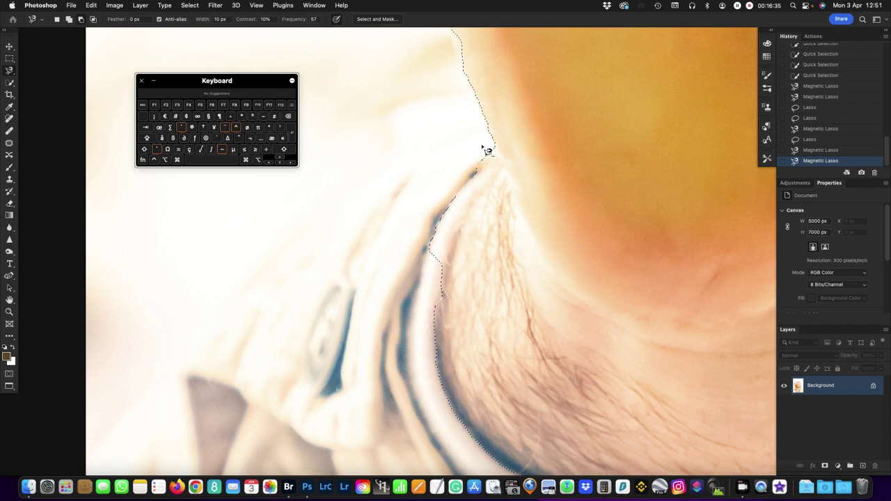
{"action": "left_click", "coordinate": [486, 135]}
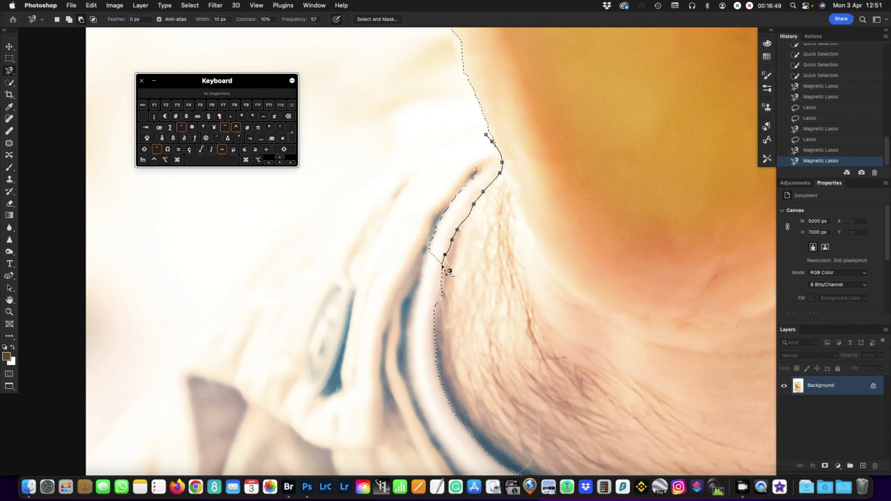
{"action": "left_click", "coordinate": [421, 282]}
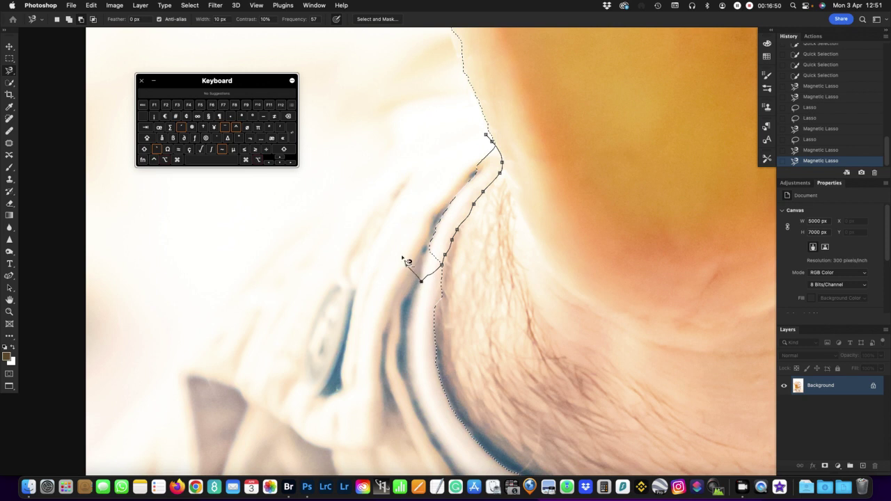
{"action": "left_click", "coordinate": [393, 201]}
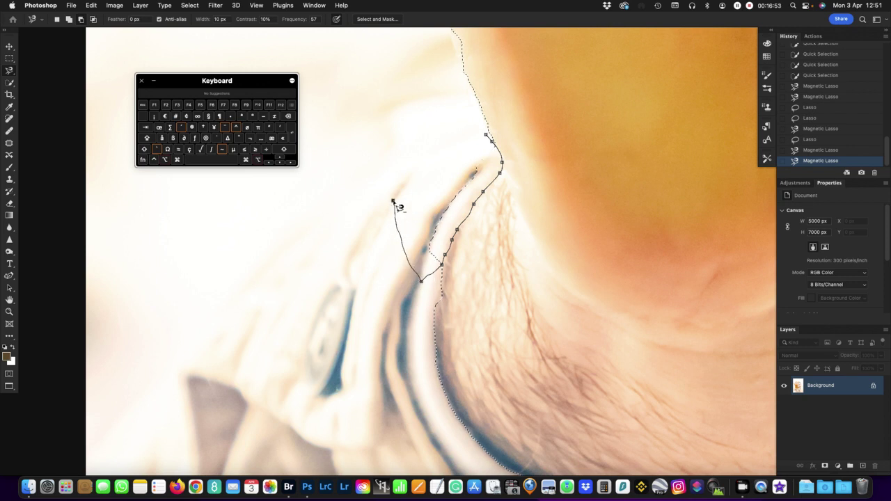
{"action": "double_click", "coordinate": [393, 203], "text": "alt"}
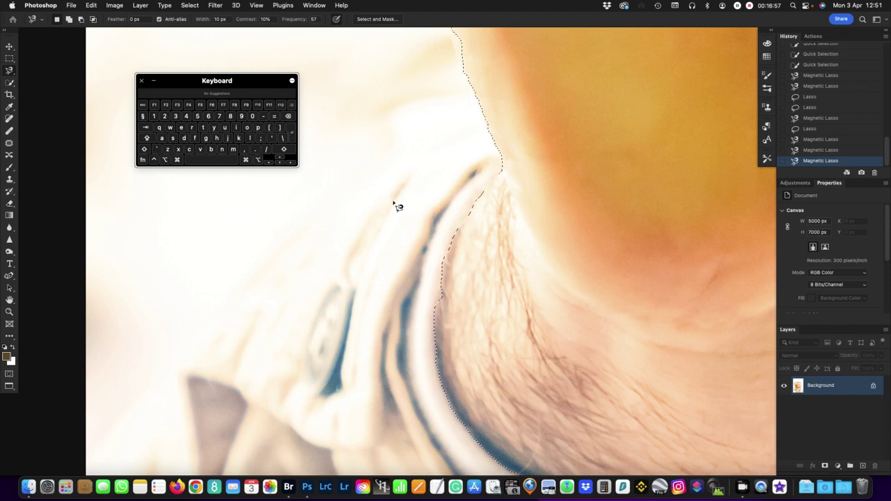
Step: Fit the whole photo in view and open the Select and Mask workspace for the hand selection
{"action": "key", "text": "super+0"}
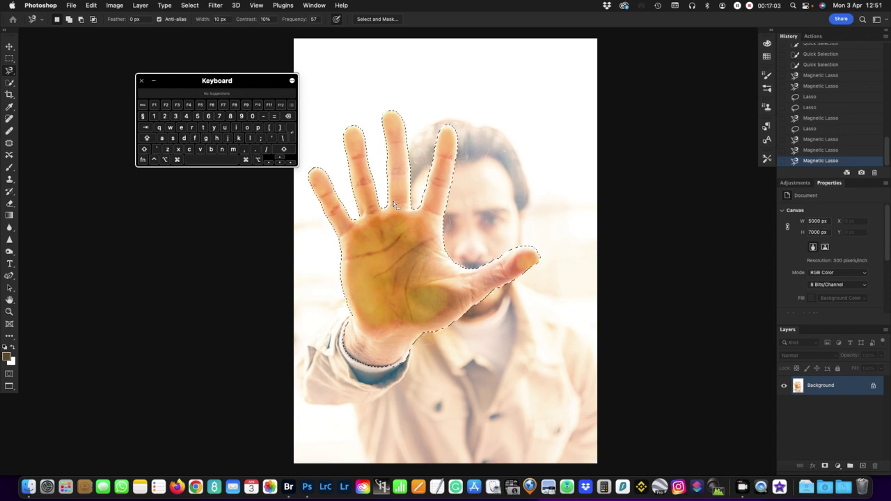
{"action": "left_click_drag", "start_coordinate": [279, 86], "coordinate": [251, 86]}
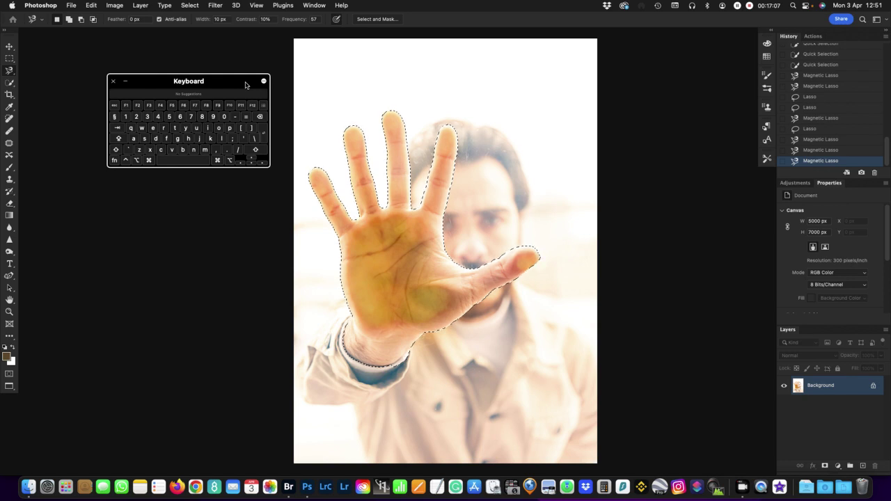
{"action": "key", "text": "w"}
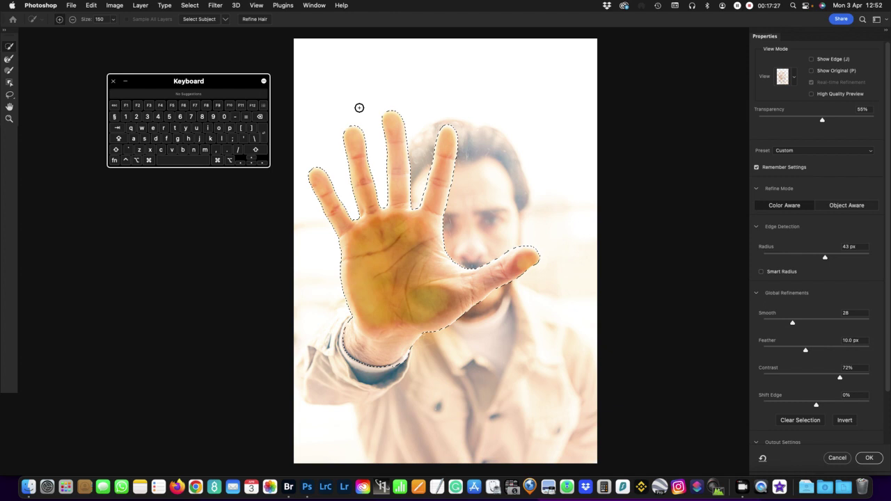
Step: Preview the hand selection in Onion Skin view with the masked areas' transparency set to 0%
{"action": "key", "text": "o"}
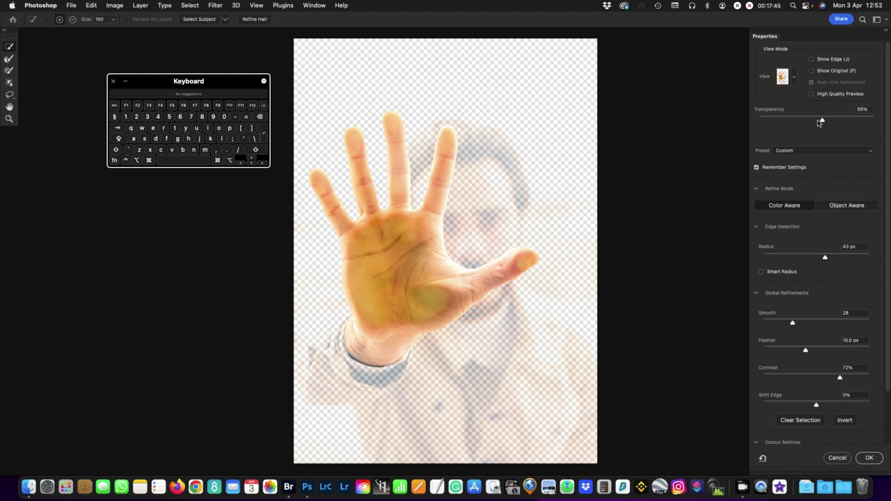
{"action": "left_click_drag", "start_coordinate": [822, 121], "coordinate": [770, 123]}
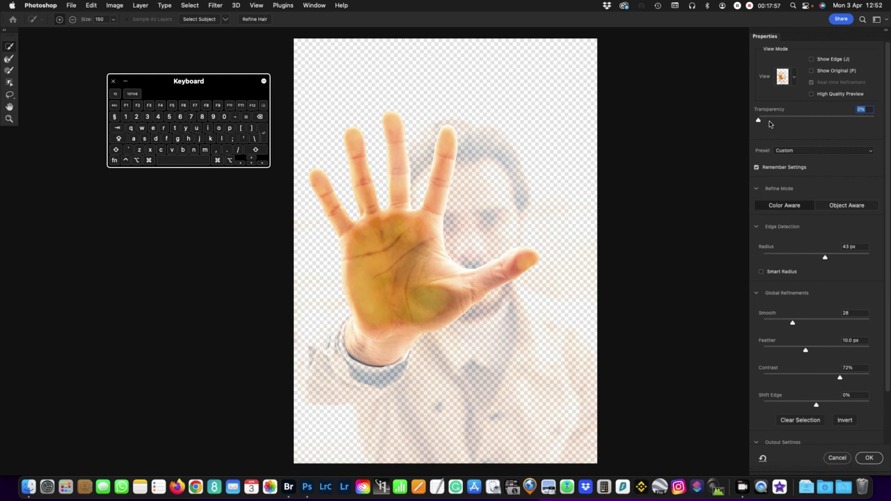
{"action": "key", "text": "w"}
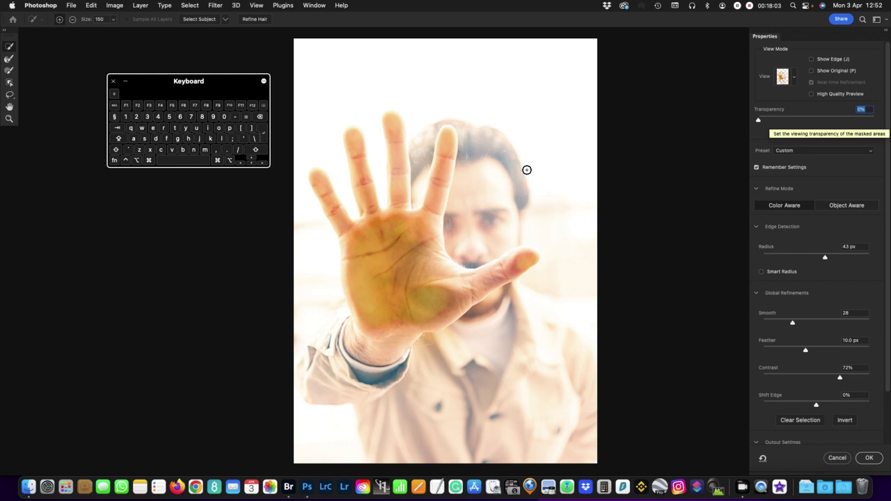
Step: Check the cut-out hand at 100% Onion Skin transparency and reduce the transparency to 54%
{"action": "left_click_drag", "start_coordinate": [862, 117], "coordinate": [881, 120]}
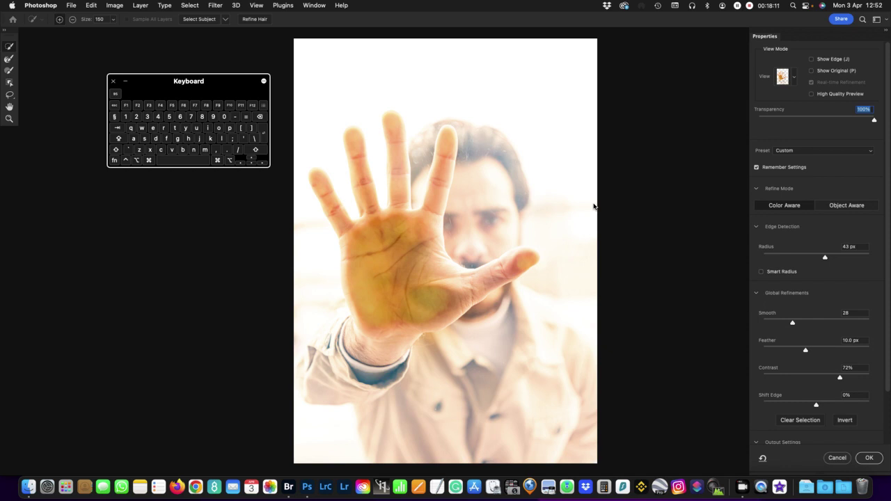
{"action": "scroll", "coordinate": [594, 206], "scroll_direction": "right", "scroll_amount": 2}
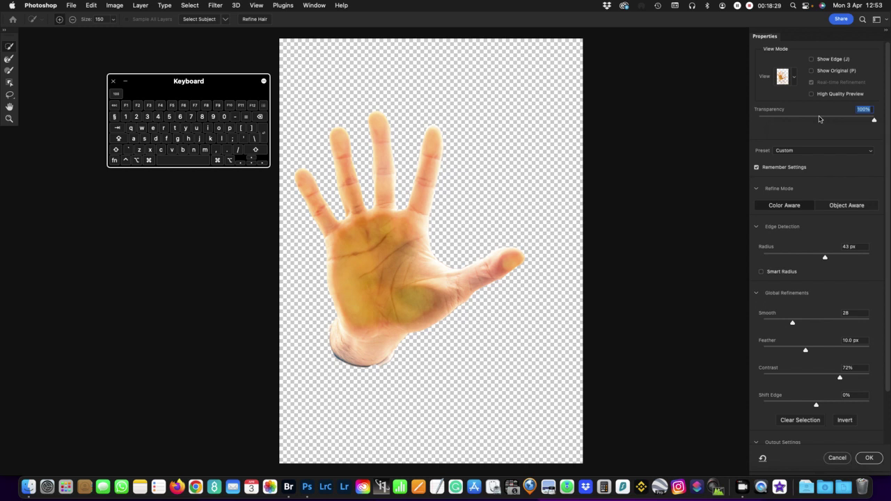
{"action": "left_click", "coordinate": [821, 119]}
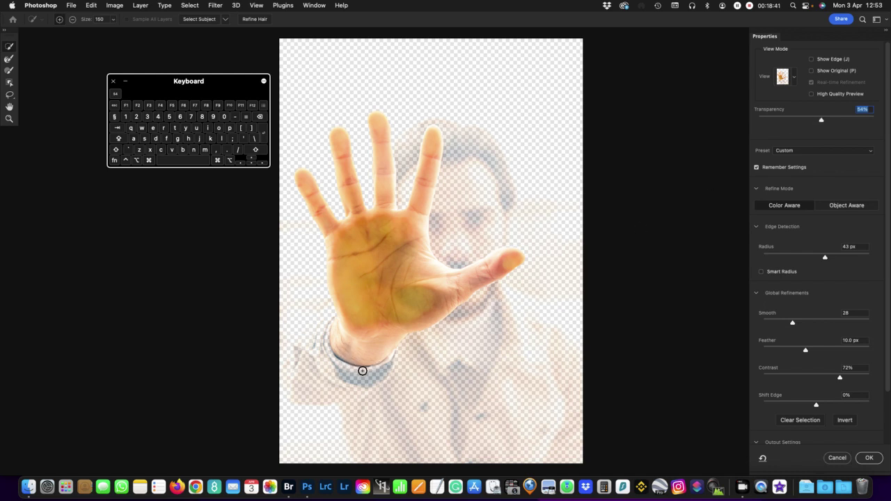
Step: Reduce the Quick Selection brush to 45 and add the missed strip along the wrist's lower and outer edge to the selection
{"action": "left_click_drag", "start_coordinate": [375, 364], "coordinate": [428, 367]}
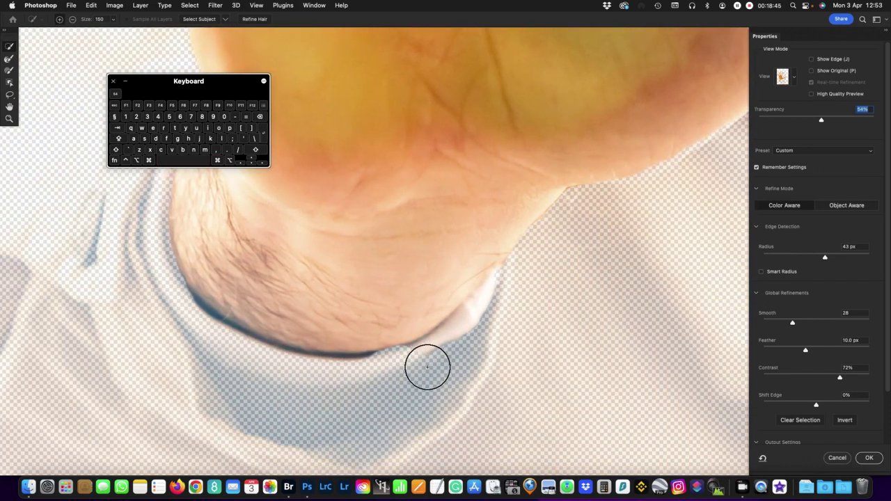
{"action": "scroll", "coordinate": [428, 367], "scroll_direction": "left", "scroll_amount": 3}
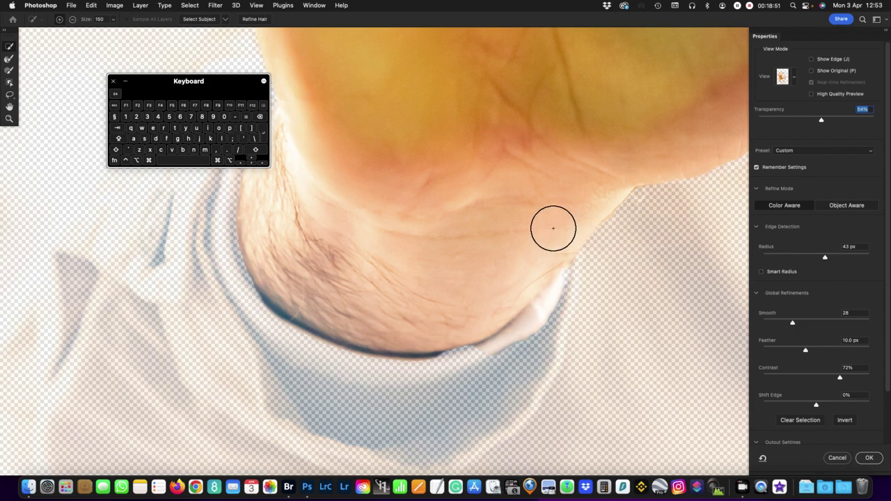
{"action": "key", "text": "bracketleft"}
{"action": "key", "text": "bracketleft"}
{"action": "key", "text": "bracketleft"}
{"action": "key", "text": "bracketleft"}
{"action": "key", "text": "bracketleft"}
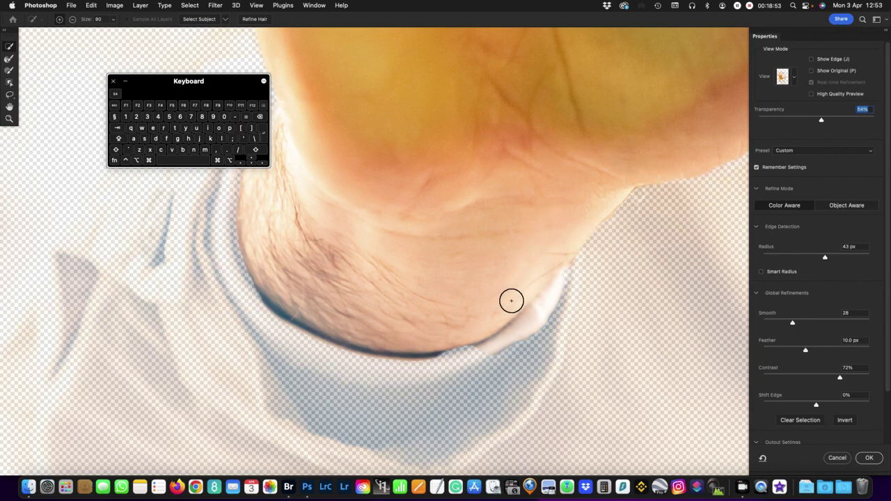
{"action": "key", "text": "bracketleft"}
{"action": "key", "text": "bracketleft"}
{"action": "key", "text": "bracketleft"}
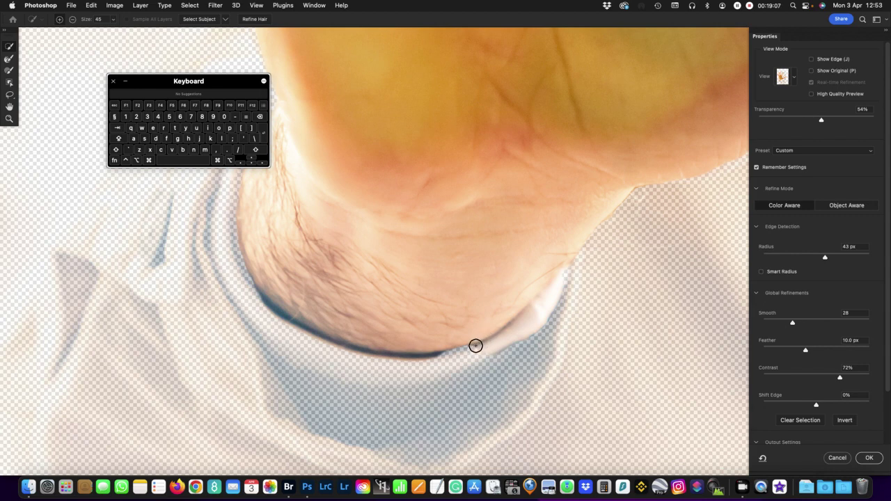
{"action": "left_click", "coordinate": [477, 346]}
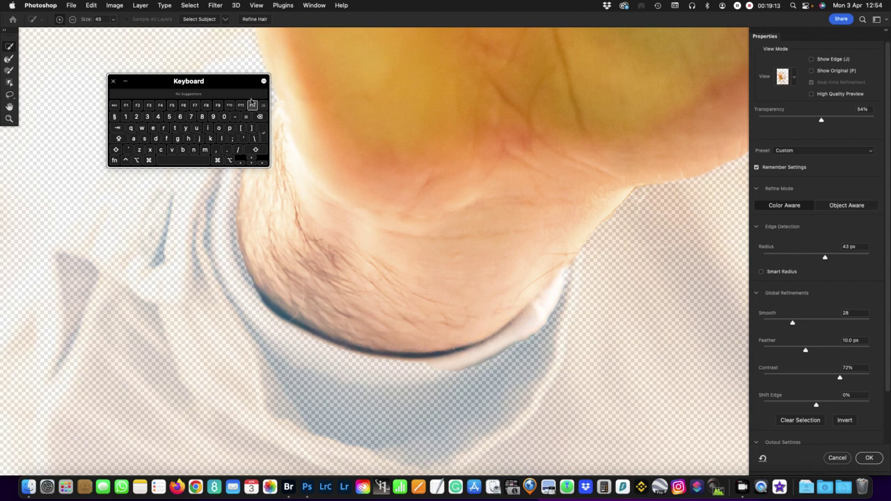
{"action": "left_click_drag", "start_coordinate": [244, 82], "coordinate": [162, 87]}
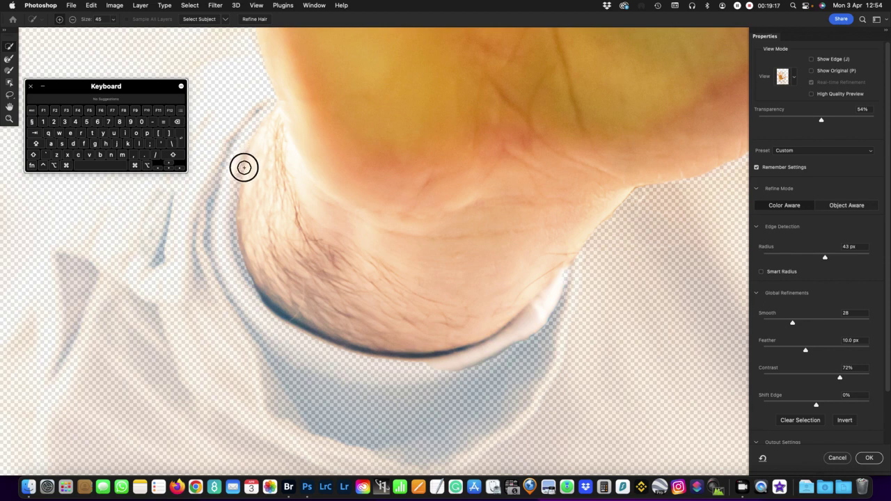
{"action": "mouse_move", "coordinate": [268, 310]}
{"action": "left_mouse_down"}
{"action": "mouse_move", "coordinate": [404, 343]}
{"action": "mouse_move", "coordinate": [502, 329]}
{"action": "mouse_move", "coordinate": [545, 308]}
{"action": "mouse_move", "coordinate": [553, 290]}
{"action": "mouse_move", "coordinate": [468, 353]}
{"action": "left_mouse_up"}
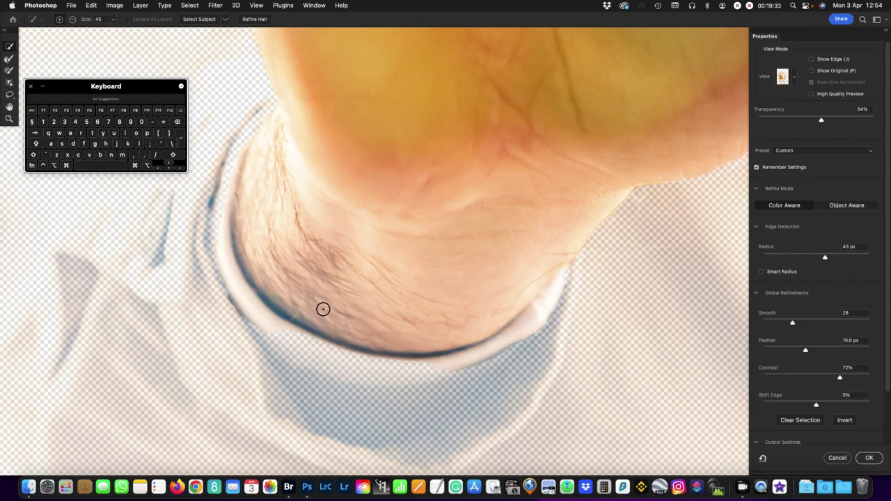
Step: Enlarge the brush to 70 and subtract the white sleeve cuff around the wrist from the selection
{"action": "key", "text": "alt"}
{"action": "key", "text": "alt"}
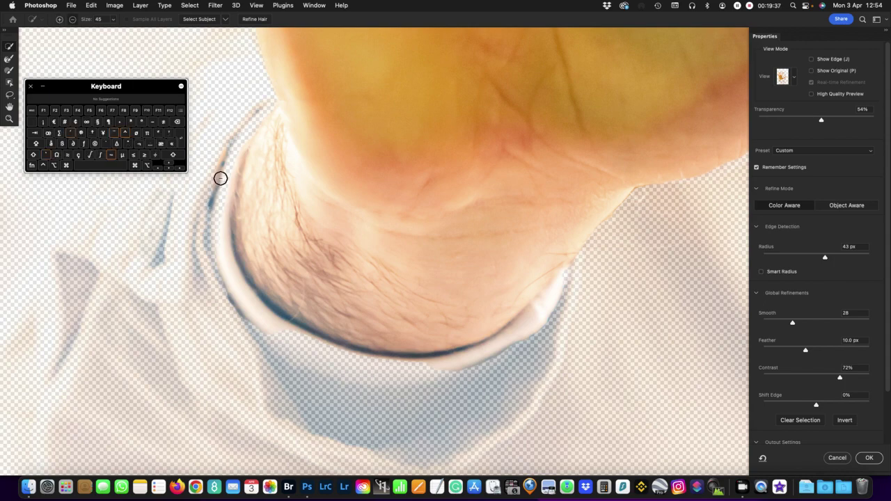
{"action": "scroll", "coordinate": [234, 143], "scroll_direction": "up", "scroll_amount": 2}
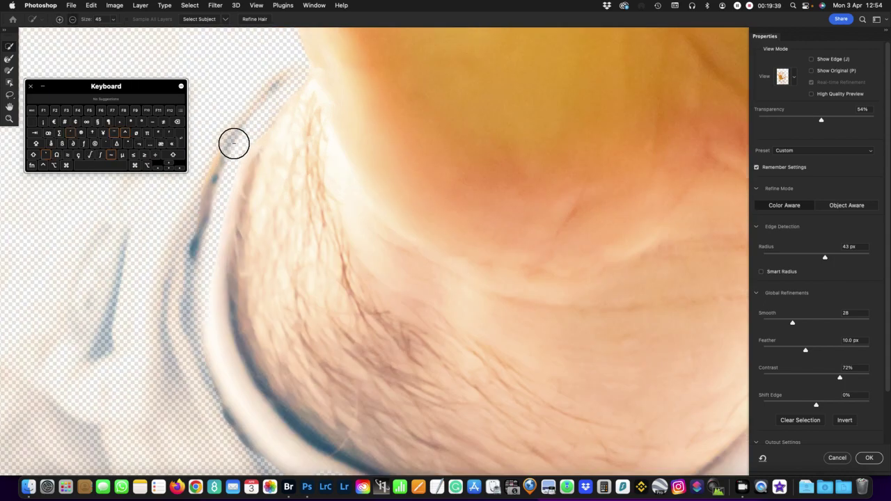
{"action": "scroll", "coordinate": [234, 144], "scroll_direction": "up", "scroll_amount": 2}
{"action": "scroll", "coordinate": [230, 143], "scroll_direction": "down", "scroll_amount": 5}
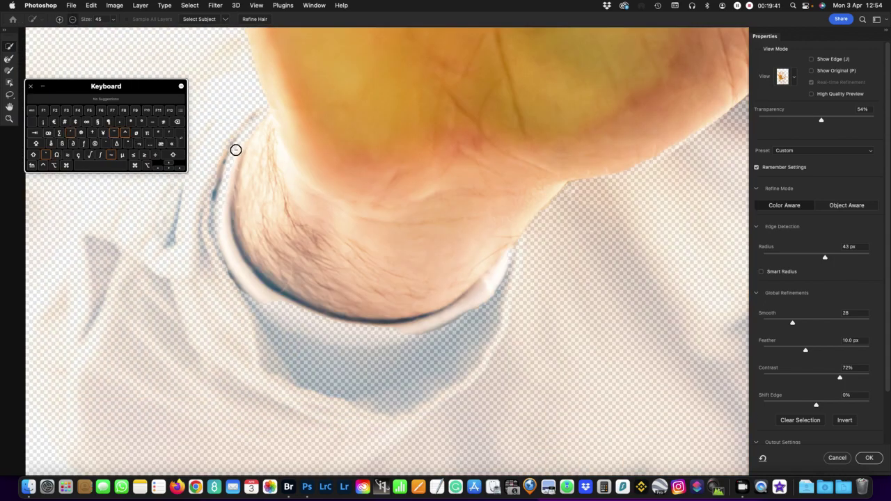
{"action": "key", "text": "bracketright"}
{"action": "key", "text": "bracketright"}
{"action": "key", "text": "bracketright"}
{"action": "key", "text": "alt"}
{"action": "mouse_move", "coordinate": [230, 160]}
{"action": "left_mouse_down"}
{"action": "mouse_move", "coordinate": [219, 211]}
{"action": "mouse_move", "coordinate": [225, 257]}
{"action": "mouse_move", "coordinate": [272, 306]}
{"action": "mouse_move", "coordinate": [313, 322]}
{"action": "mouse_move", "coordinate": [366, 336]}
{"action": "mouse_move", "coordinate": [410, 333]}
{"action": "mouse_move", "coordinate": [475, 310]}
{"action": "mouse_move", "coordinate": [511, 258]}
{"action": "mouse_move", "coordinate": [492, 288]}
{"action": "mouse_move", "coordinate": [442, 320]}
{"action": "mouse_move", "coordinate": [402, 332]}
{"action": "mouse_move", "coordinate": [353, 329]}
{"action": "left_mouse_up"}
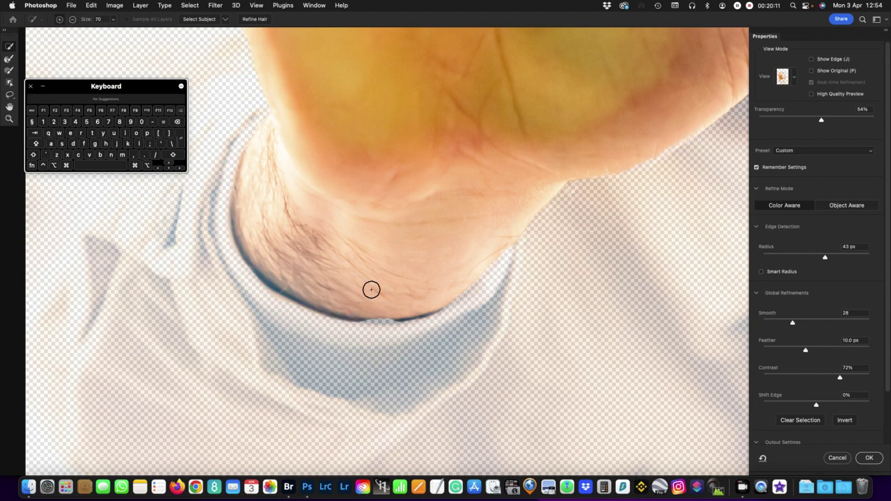
Step: Reduce the brush to 35 and add the small gap in the middle of the wrist's lower edge back to the selection
{"action": "key", "text": "["}
{"action": "key", "text": "["}
{"action": "key", "text": "["}
{"action": "left_click", "coordinate": [159, 133]}
{"action": "left_click", "coordinate": [164, 136]}
{"action": "key", "text": "bracketright"}
{"action": "key", "text": "bracketright"}
{"action": "key", "text": "bracketright"}
{"action": "key", "text": "bracketright"}
{"action": "key", "text": "bracketright"}
{"action": "key", "text": "bracketright"}
{"action": "key", "text": "bracketleft"}
{"action": "key", "text": "bracketleft"}
{"action": "key", "text": "bracketleft"}
{"action": "key", "text": "bracketleft"}
{"action": "mouse_move", "coordinate": [358, 322]}
{"action": "left_mouse_down"}
{"action": "mouse_move", "coordinate": [401, 322]}
{"action": "mouse_move", "coordinate": [358, 318]}
{"action": "mouse_move", "coordinate": [398, 319]}
{"action": "mouse_move", "coordinate": [375, 320]}
{"action": "left_mouse_up"}
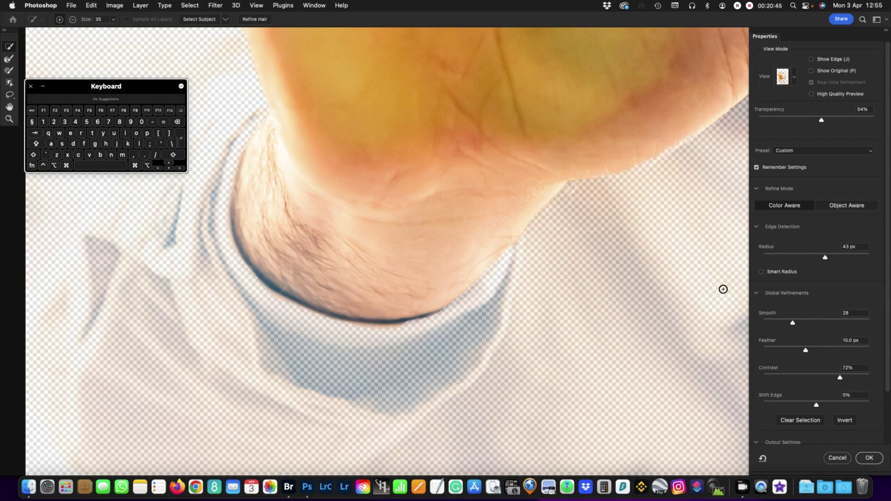
Step: Apply the Select and Mask refinement with the output as a selection
{"action": "left_click", "coordinate": [789, 230]}
{"action": "scroll", "coordinate": [790, 401], "scroll_direction": "down", "scroll_amount": 3}
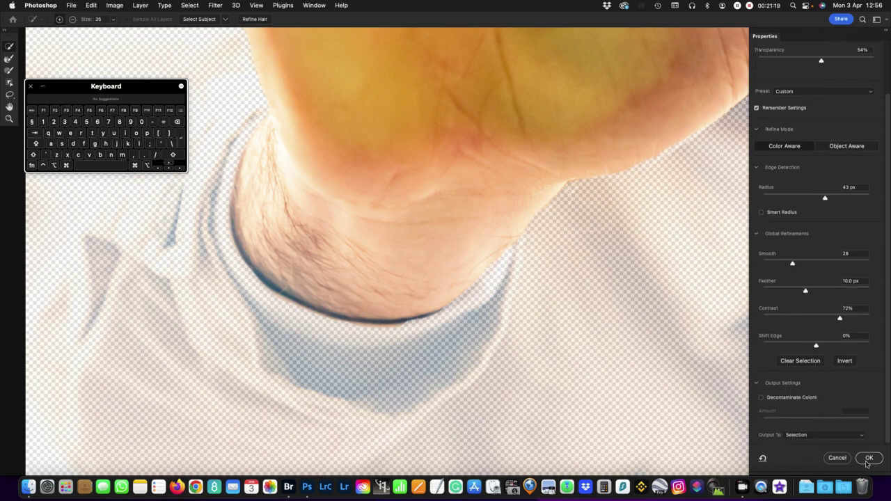
{"action": "left_click", "coordinate": [870, 459]}
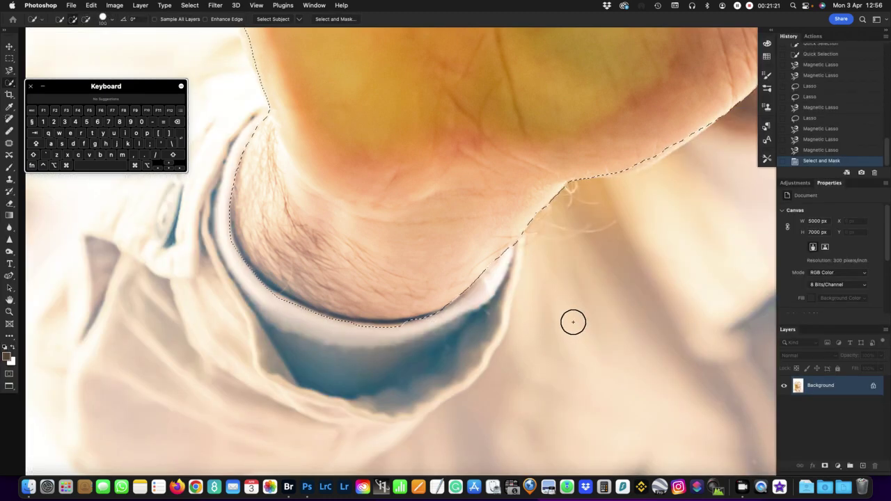
Step: Inspect the refined selection along the wrist and thumb, and undo the Select and Mask refinement
{"action": "scroll", "coordinate": [606, 275], "scroll_direction": "up", "scroll_amount": 3}
{"action": "scroll", "coordinate": [606, 275], "scroll_direction": "right", "scroll_amount": 2}
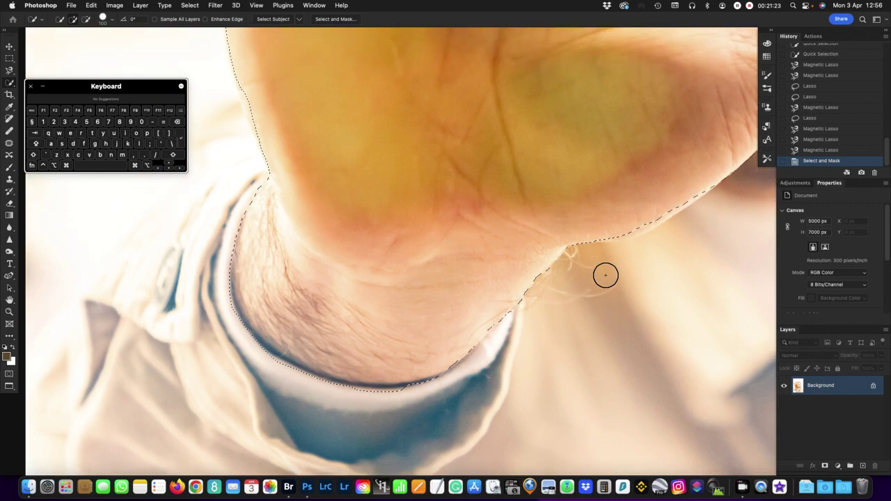
{"action": "scroll", "coordinate": [606, 276], "scroll_direction": "right", "scroll_amount": 5}
{"action": "scroll", "coordinate": [607, 264], "scroll_direction": "up", "scroll_amount": 3}
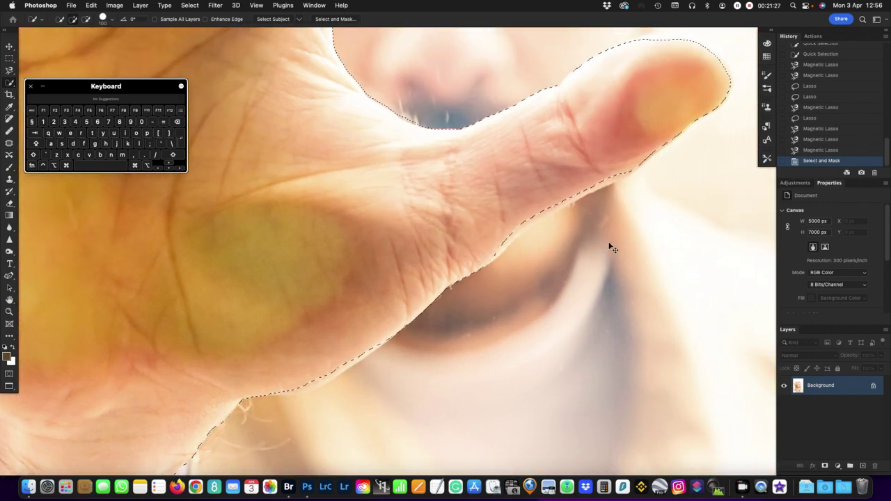
{"action": "key", "text": "super+z"}
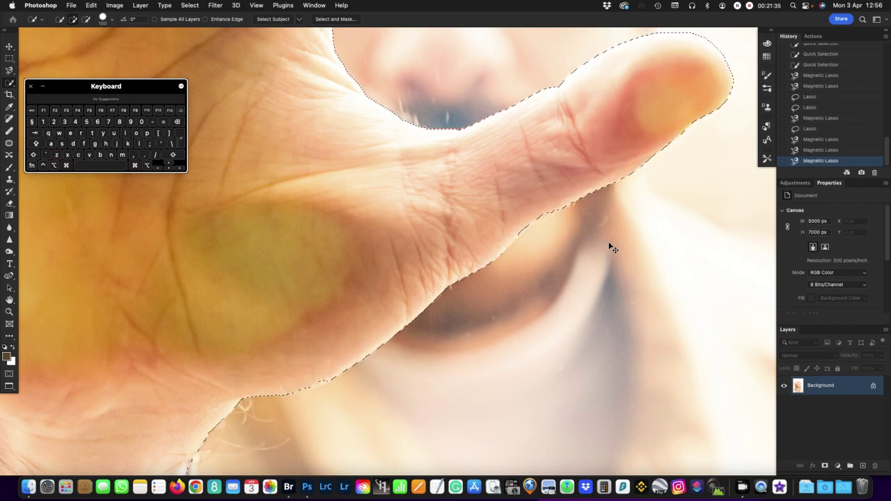
Step: Subtract the white cuff strip at the wrist's lower edge, on the thumb side, with a Magnetic Lasso outline and fit the photo in view
{"action": "scroll", "coordinate": [610, 245], "scroll_direction": "left", "scroll_amount": 5}
{"action": "scroll", "coordinate": [609, 243], "scroll_direction": "left", "scroll_amount": 5}
{"action": "scroll", "coordinate": [609, 243], "scroll_direction": "down", "scroll_amount": 5}
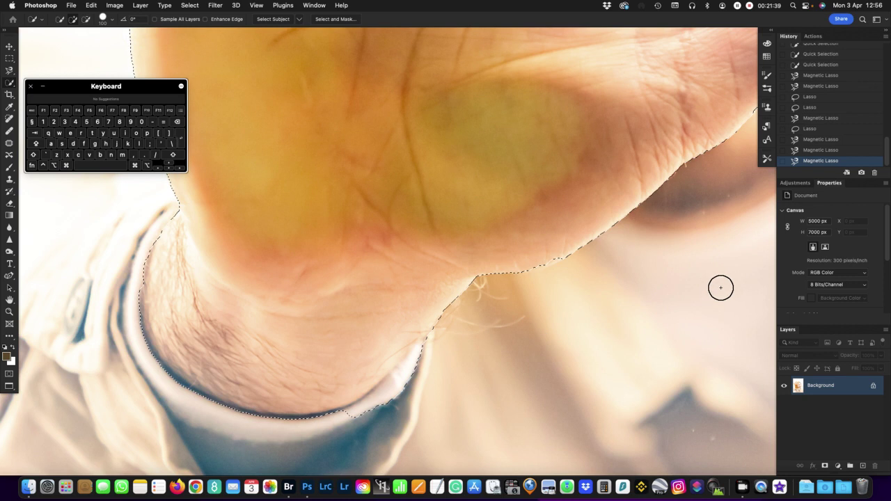
{"action": "scroll", "coordinate": [562, 320], "scroll_direction": "left", "scroll_amount": 6}
{"action": "scroll", "coordinate": [562, 320], "scroll_direction": "down", "scroll_amount": 1}
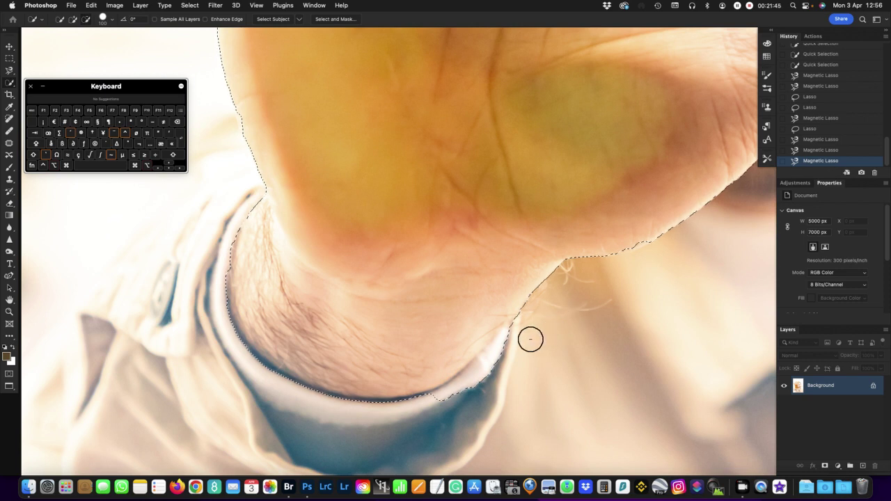
{"action": "key", "text": "l"}
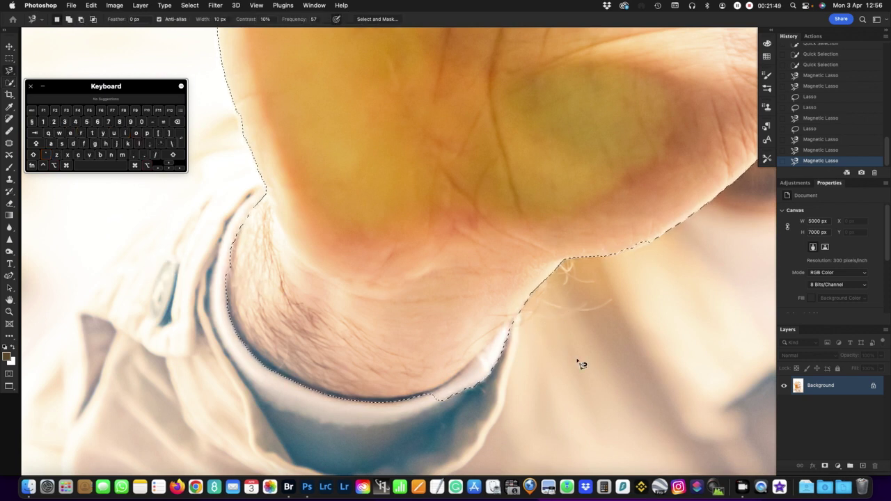
{"action": "key", "text": "alt"}
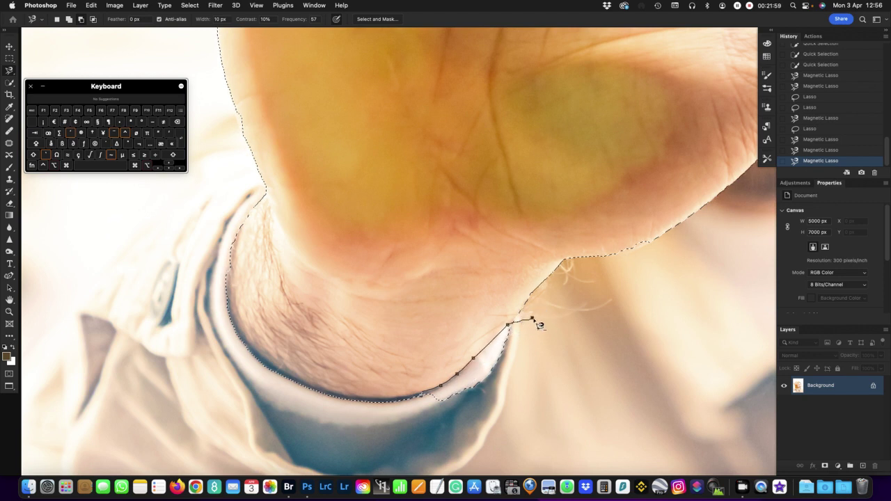
{"action": "double_click", "coordinate": [480, 426]}
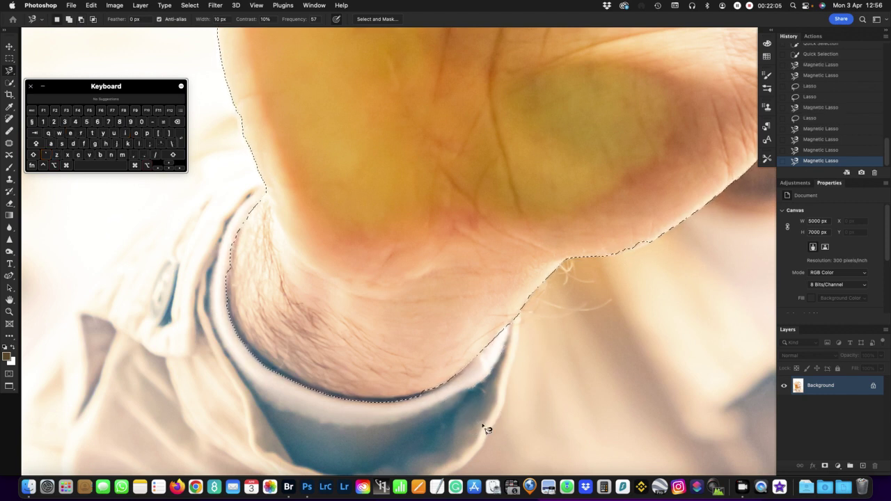
{"action": "key", "text": "super+0"}
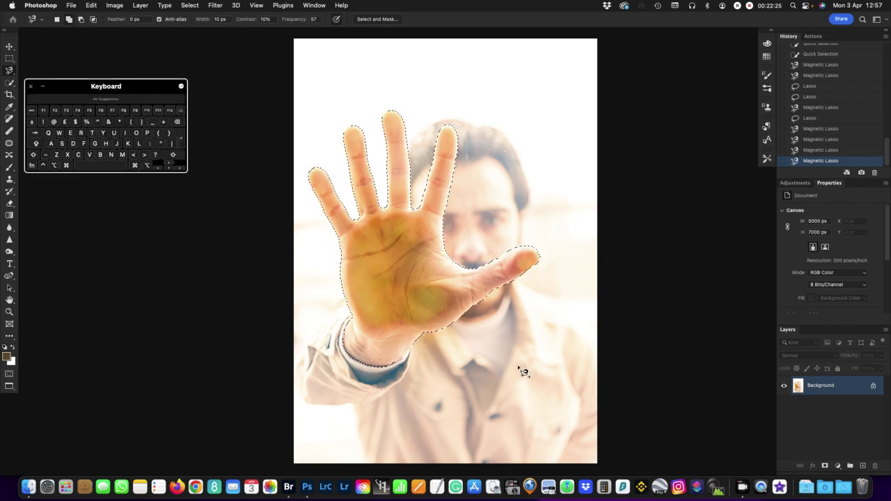
{"action": "key", "text": "alt"}
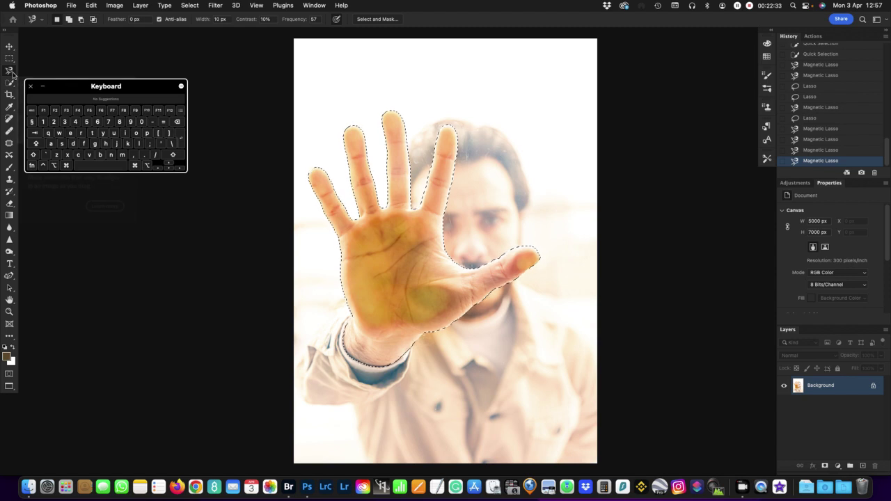
{"action": "left_click_drag", "start_coordinate": [70, 86], "coordinate": [435, 53]}
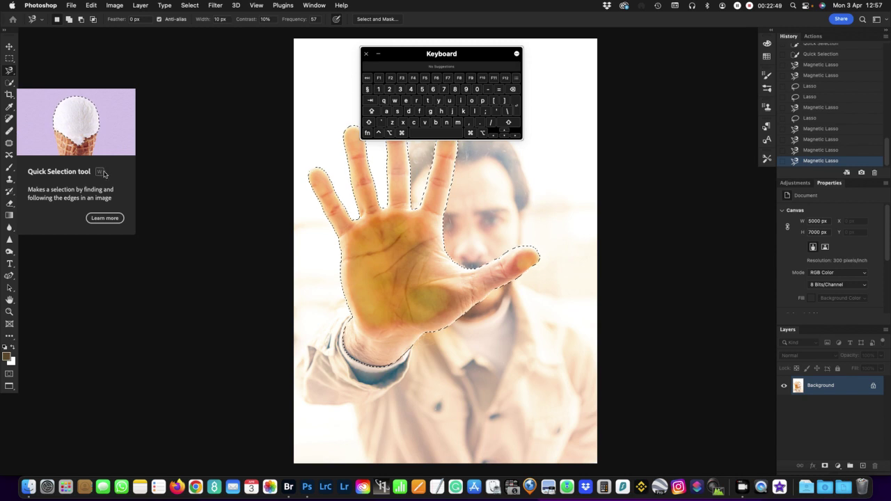
{"action": "mouse_move", "coordinate": [10, 72]}
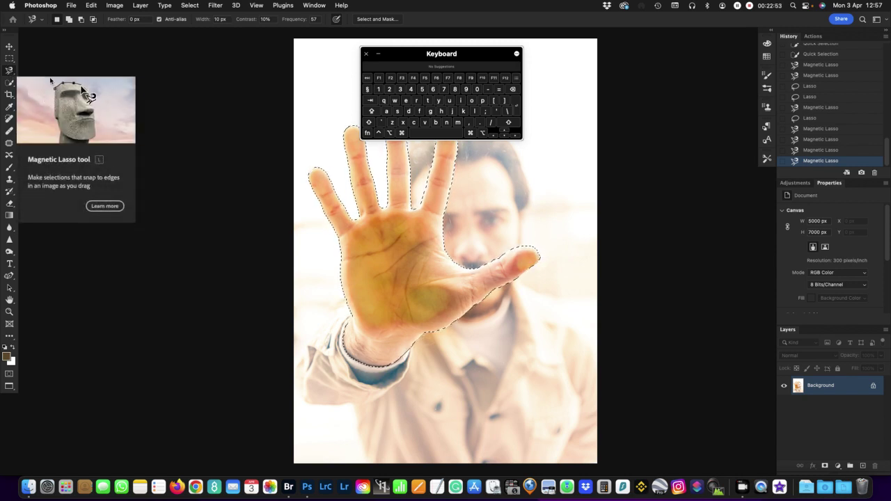
{"action": "left_click", "coordinate": [13, 62]}
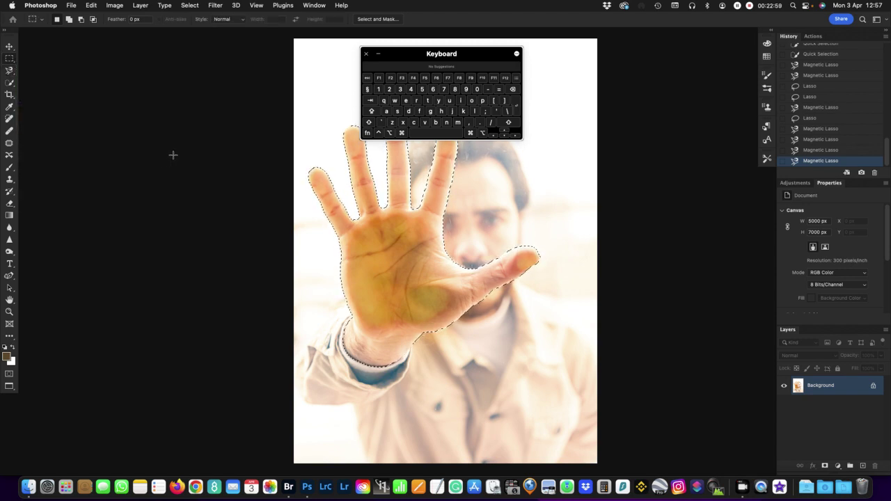
{"action": "left_click_drag", "start_coordinate": [406, 56], "coordinate": [144, 75]}
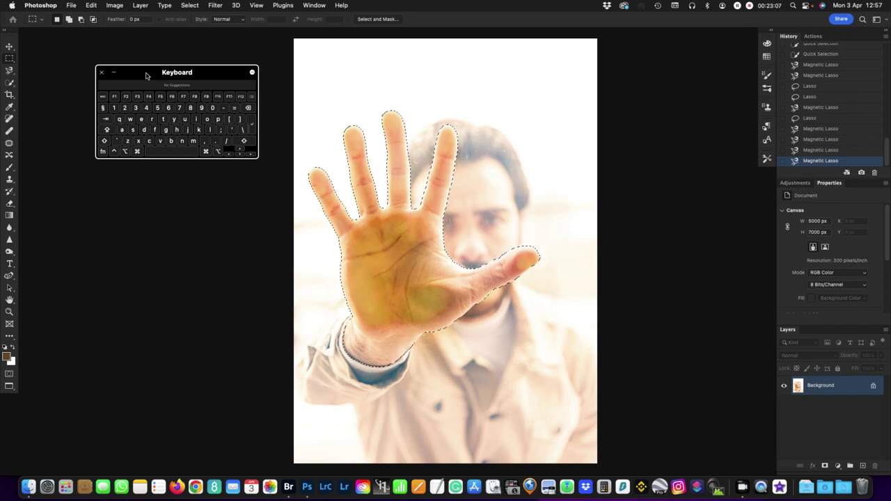
Step: Add the hair beside the forehead and the bright background next to it with Quick Selection, and undo the extra stroke over the jacket
{"action": "key", "text": "w"}
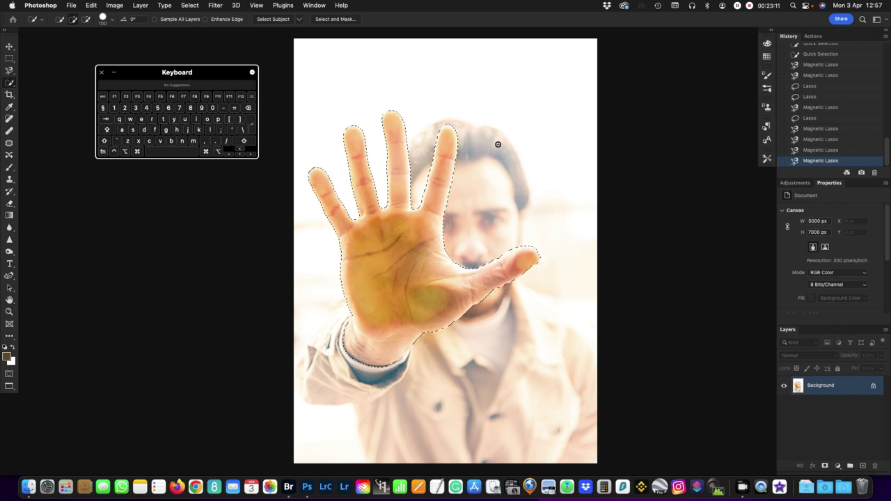
{"action": "left_click_drag", "start_coordinate": [492, 132], "coordinate": [522, 204]}
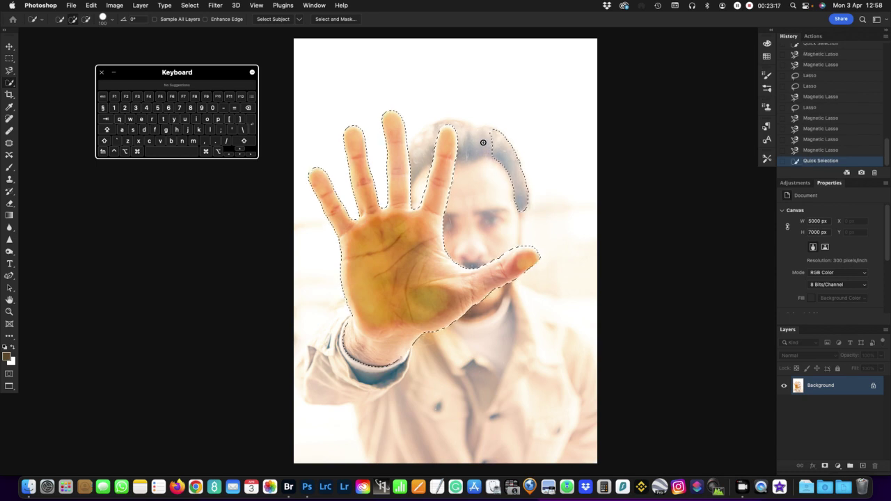
{"action": "mouse_move", "coordinate": [544, 123]}
{"action": "left_mouse_down"}
{"action": "mouse_move", "coordinate": [569, 123]}
{"action": "mouse_move", "coordinate": [583, 139]}
{"action": "mouse_move", "coordinate": [573, 142]}
{"action": "left_mouse_up"}
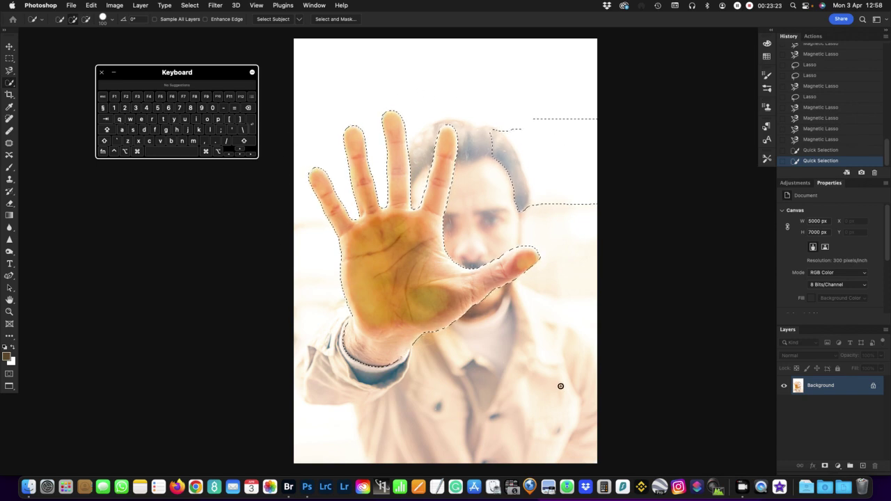
{"action": "left_click_drag", "start_coordinate": [527, 352], "coordinate": [504, 406]}
{"action": "key", "text": "super+z"}
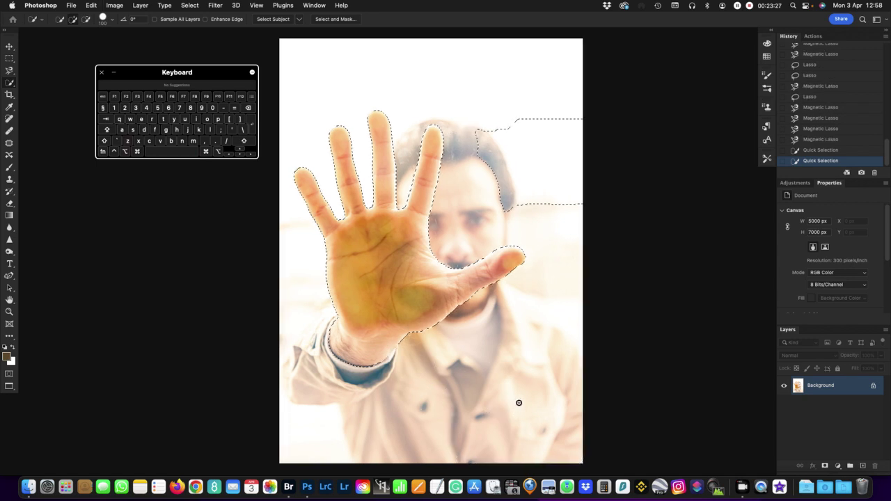
Step: Add the jacket's lower corner and a small patch on its front with Quick Selection, and undo the extra stroke near the patch
{"action": "mouse_move", "coordinate": [532, 421]}
{"action": "left_mouse_down"}
{"action": "mouse_move", "coordinate": [546, 424]}
{"action": "mouse_move", "coordinate": [563, 457]}
{"action": "mouse_move", "coordinate": [580, 409]}
{"action": "left_mouse_up"}
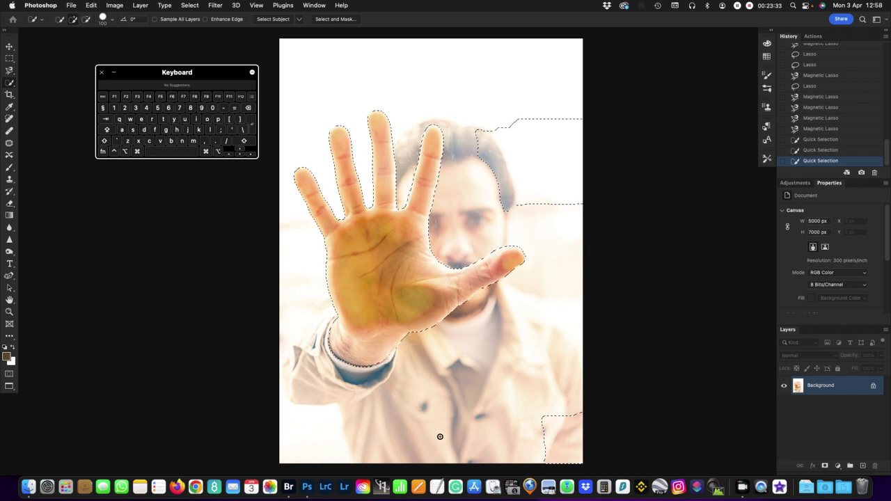
{"action": "left_click_drag", "start_coordinate": [443, 429], "coordinate": [437, 436]}
{"action": "scroll", "coordinate": [453, 432], "scroll_direction": "right", "scroll_amount": 3}
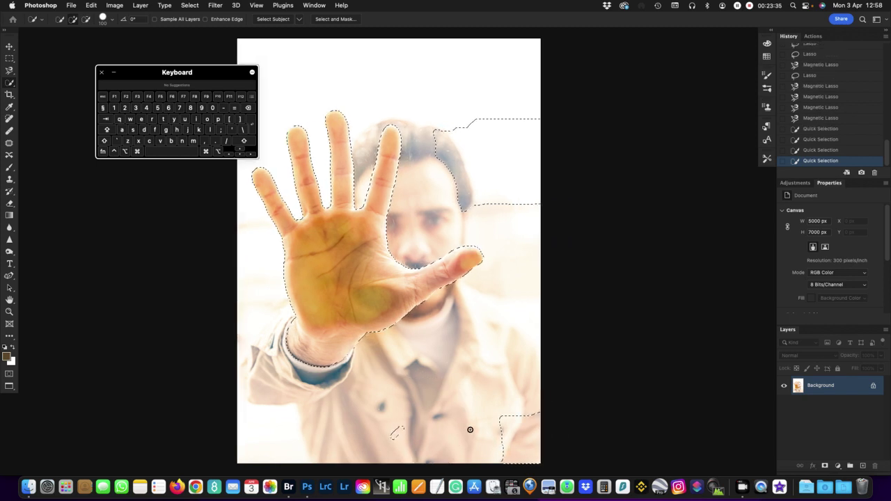
{"action": "scroll", "coordinate": [470, 430], "scroll_direction": "left", "scroll_amount": 5}
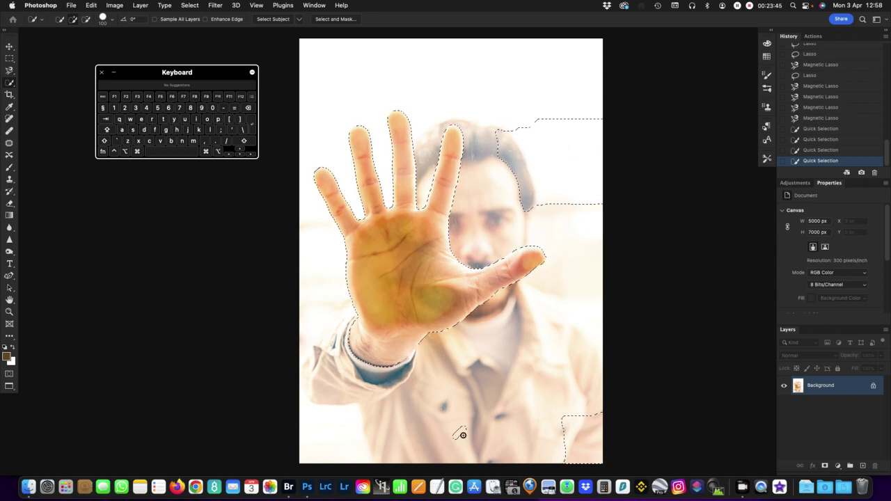
{"action": "mouse_move", "coordinate": [451, 411]}
{"action": "left_mouse_down"}
{"action": "mouse_move", "coordinate": [438, 412]}
{"action": "mouse_move", "coordinate": [451, 421]}
{"action": "left_mouse_up"}
{"action": "key", "text": "super+z"}
Step: Intersect the selection with a freehand Lasso outline around the hand so that only the hand stays selected
{"action": "left_click", "coordinate": [13, 87]}
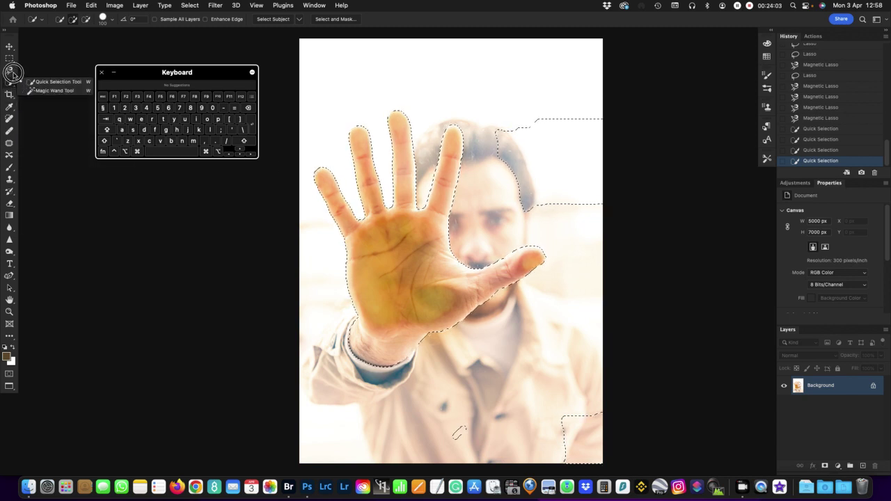
{"action": "left_click", "coordinate": [12, 72]}
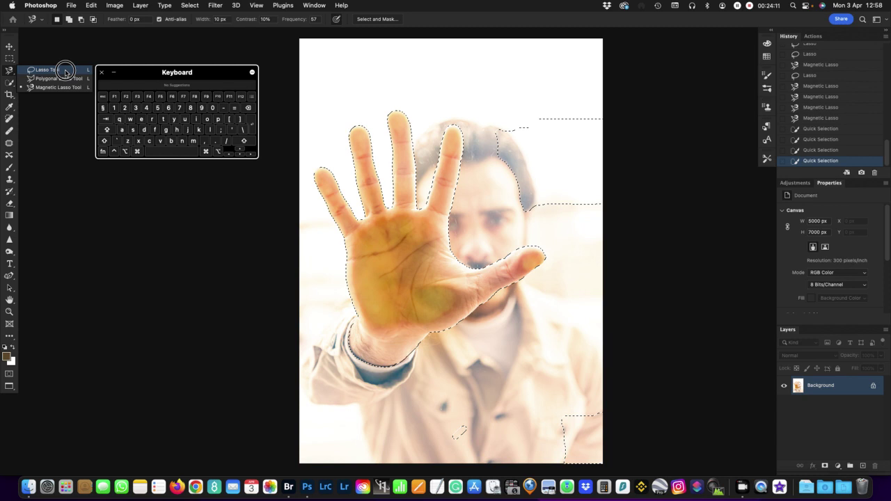
{"action": "left_click", "coordinate": [128, 197]}
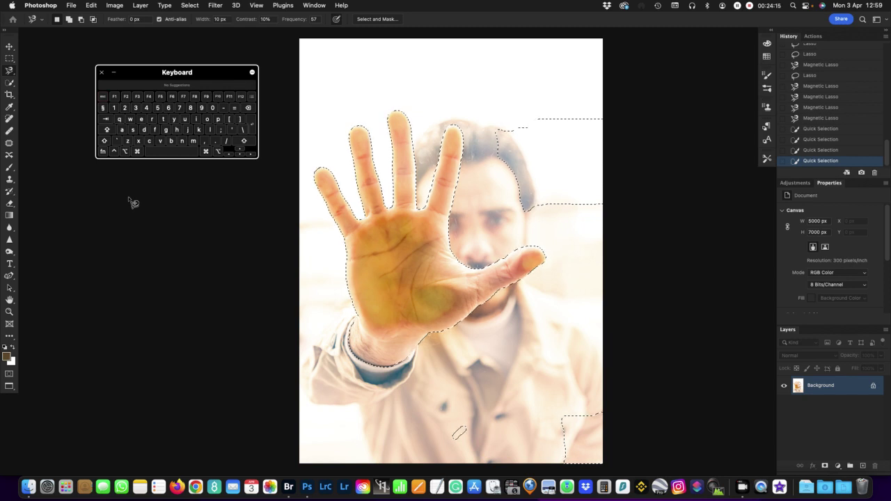
{"action": "left_click", "coordinate": [210, 130]}
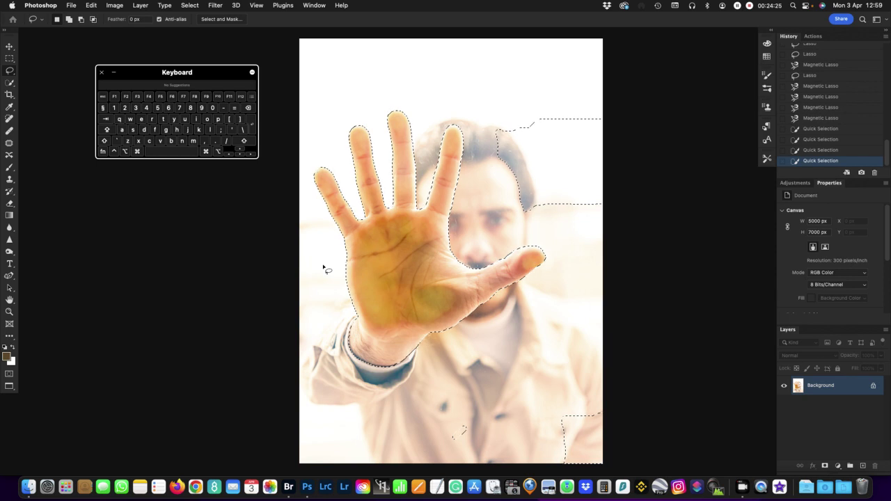
{"action": "key", "text": "shift"}
{"action": "key", "text": "alt"}
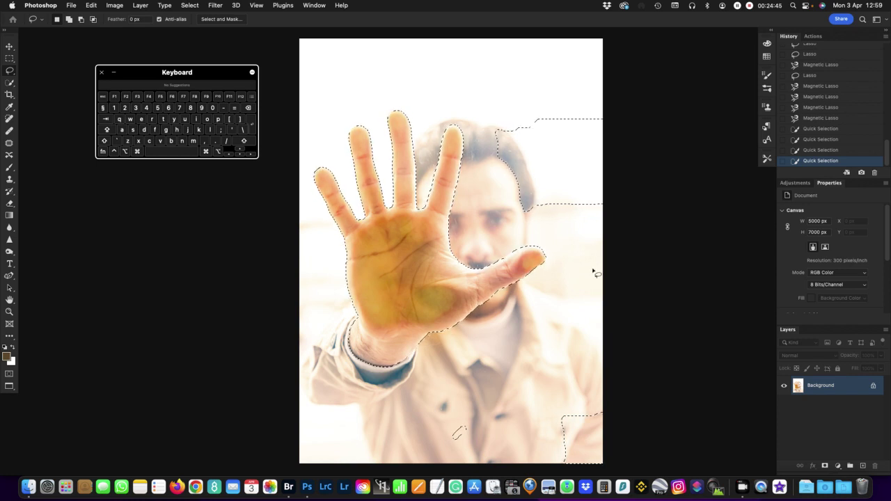
{"action": "key", "text": "shift"}
{"action": "key", "text": "alt"}
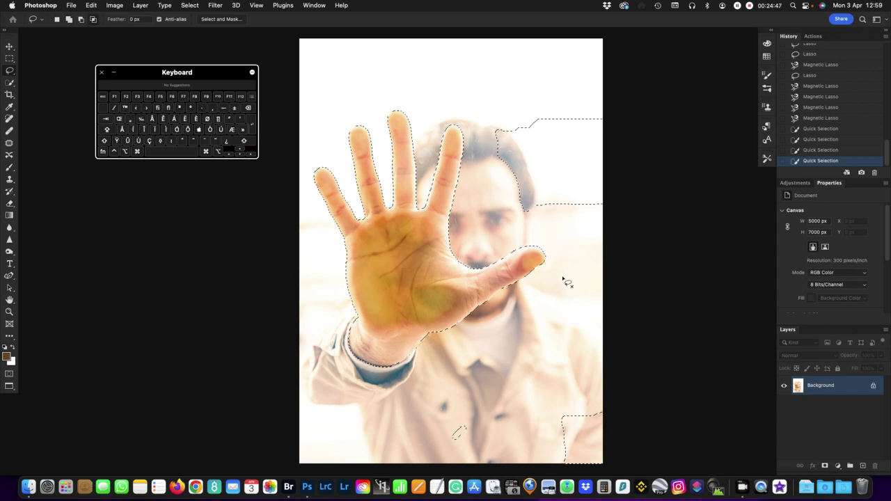
{"action": "mouse_move", "coordinate": [521, 319]}
{"action": "left_mouse_down"}
{"action": "mouse_move", "coordinate": [563, 276]}
{"action": "mouse_move", "coordinate": [556, 229]}
{"action": "mouse_move", "coordinate": [494, 225]}
{"action": "mouse_move", "coordinate": [474, 107]}
{"action": "mouse_move", "coordinate": [416, 72]}
{"action": "mouse_move", "coordinate": [324, 96]}
{"action": "mouse_move", "coordinate": [276, 216]}
{"action": "mouse_move", "coordinate": [302, 371]}
{"action": "mouse_move", "coordinate": [372, 416]}
{"action": "mouse_move", "coordinate": [462, 385]}
{"action": "mouse_move", "coordinate": [491, 366]}
{"action": "mouse_move", "coordinate": [516, 328]}
{"action": "left_mouse_up"}
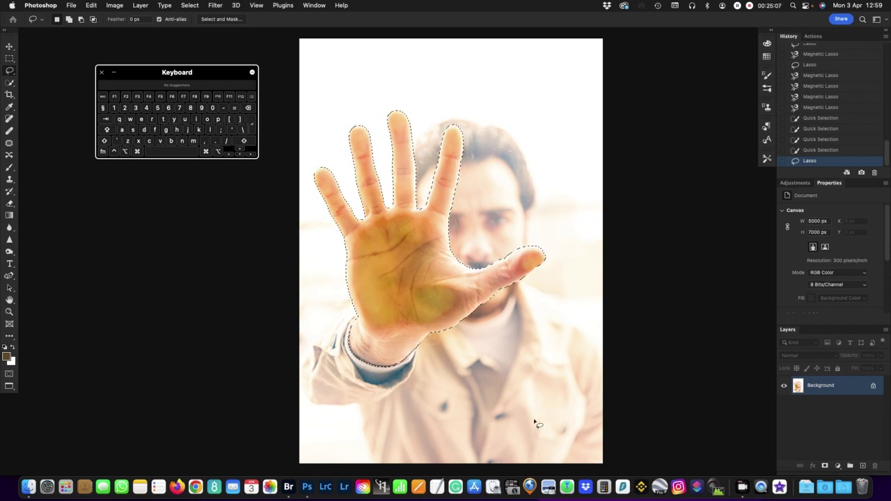
Step: Deselect the hand, try Quick Selection on the hair beside the forehead, and undo that selection
{"action": "key", "text": "w"}
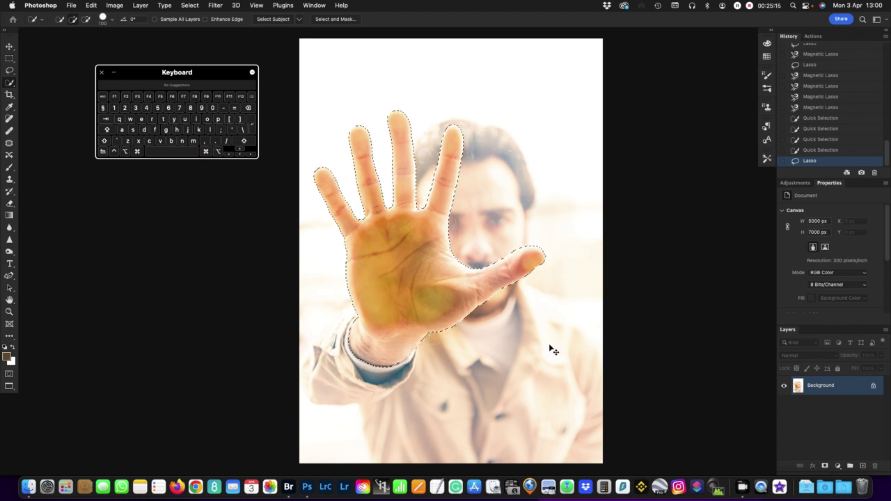
{"action": "key", "text": "super+d"}
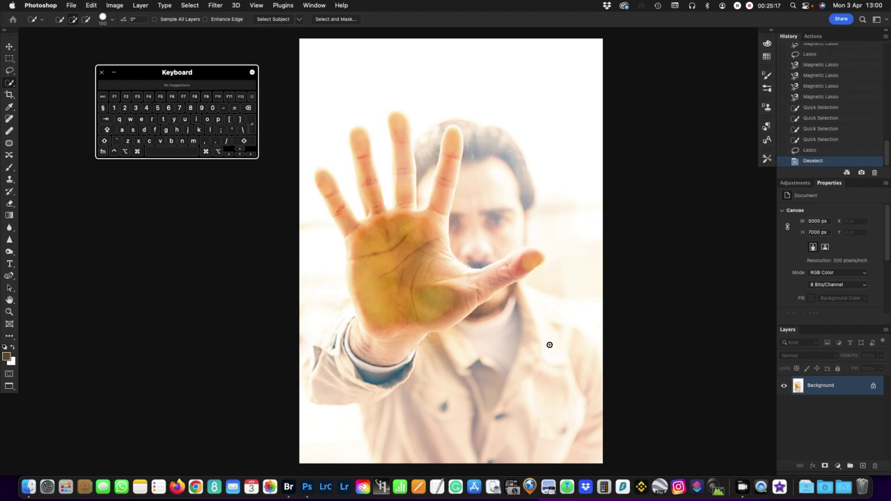
{"action": "left_click", "coordinate": [523, 173]}
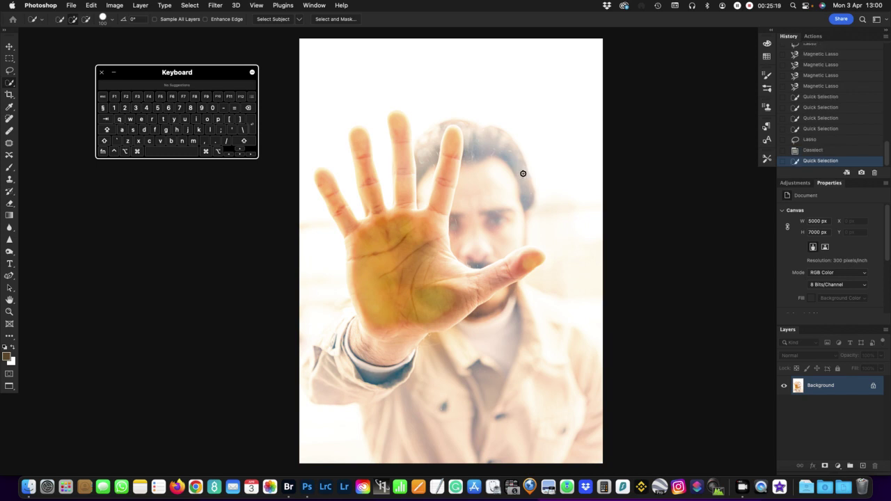
{"action": "key", "text": "super+z"}
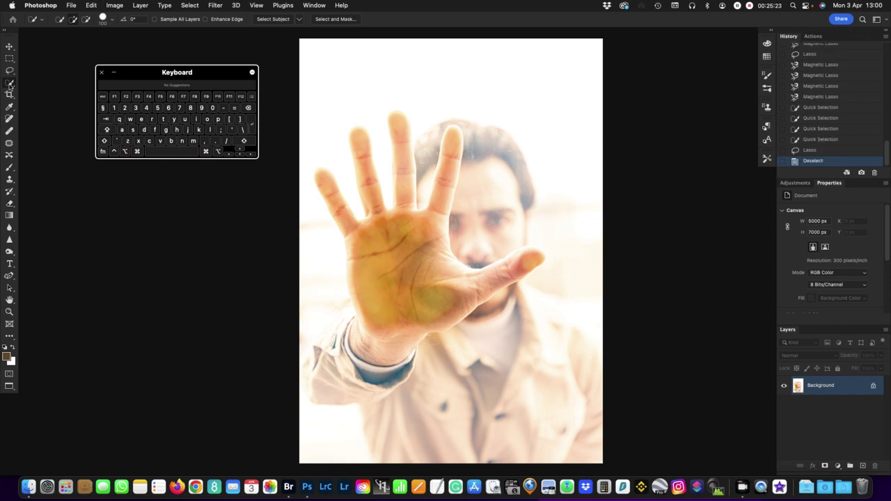
Step: Try to select the hand with the Magic Wand by sampling the palm, the index finger, the thumb's edge and the wrist
{"action": "key", "text": "shift+w"}
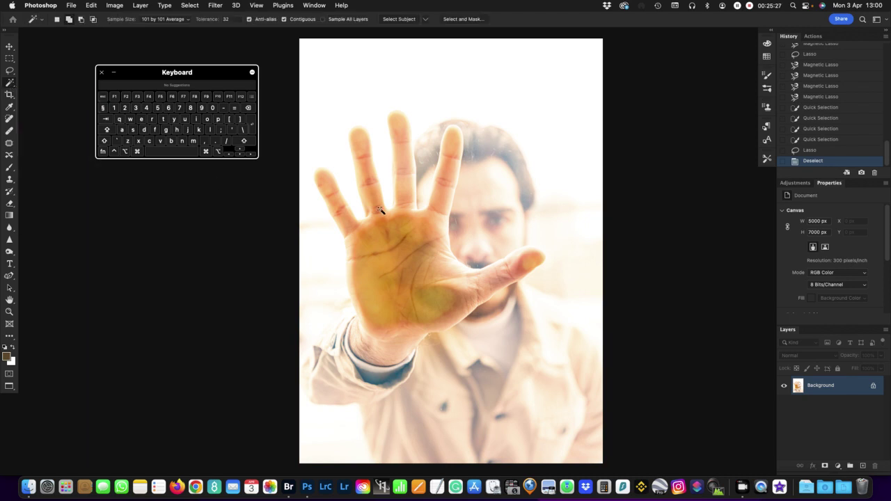
{"action": "left_click", "coordinate": [407, 230]}
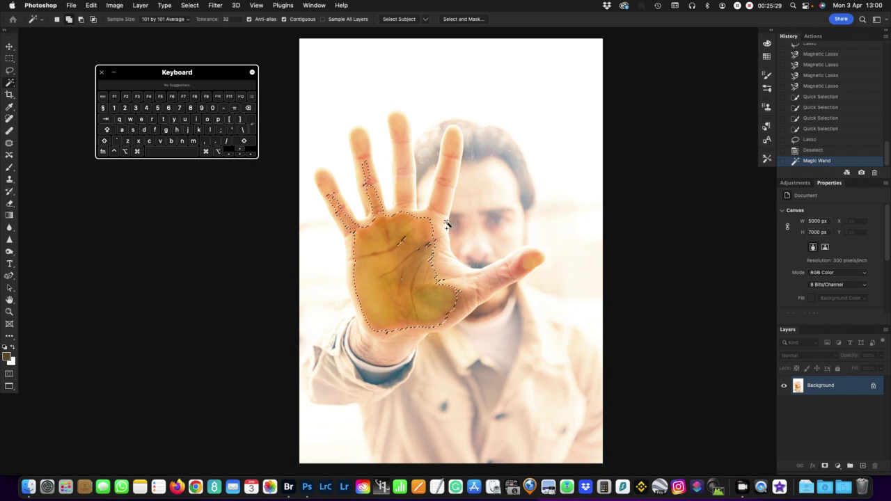
{"action": "left_click", "coordinate": [446, 195], "text": "shift"}
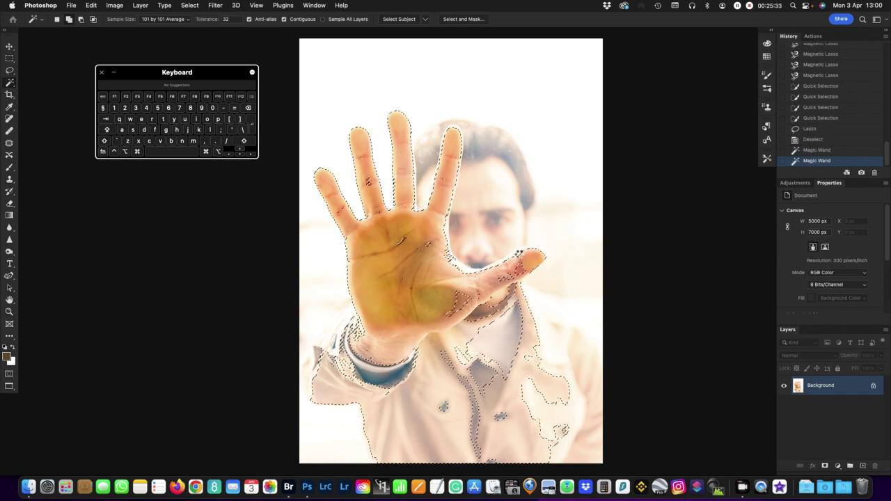
{"action": "left_click", "coordinate": [519, 253]}
{"action": "key", "text": "super+z"}
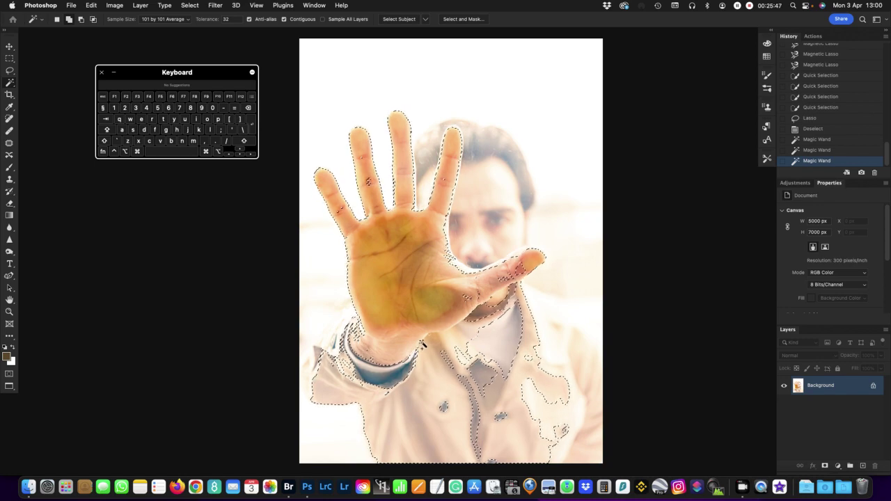
{"action": "left_click", "coordinate": [429, 335]}
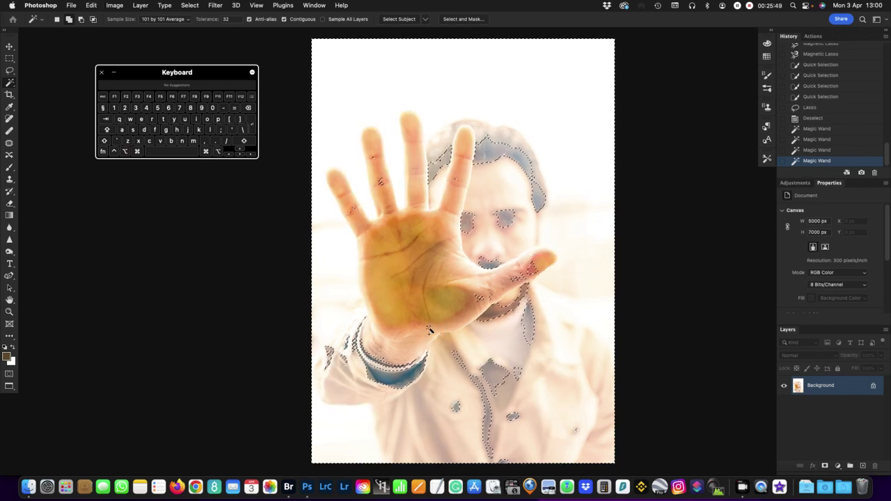
{"action": "left_click", "coordinate": [455, 316]}
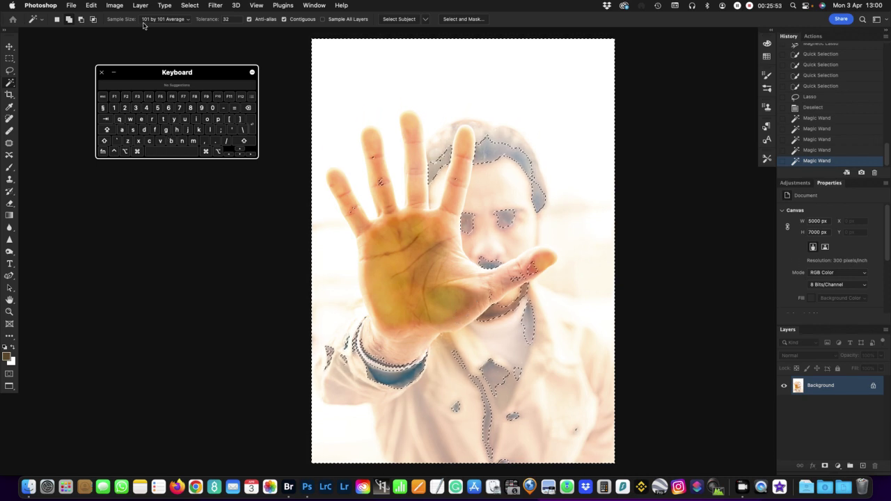
Step: Set the Magic Wand tolerance to 11, sample the palm, and clear the whole selection
{"action": "left_click_drag", "start_coordinate": [208, 22], "coordinate": [195, 23]}
{"action": "left_click", "coordinate": [415, 230]}
{"action": "scroll", "coordinate": [411, 230], "scroll_direction": "right", "scroll_amount": 2}
{"action": "left_click", "coordinate": [391, 249]}
{"action": "left_click", "coordinate": [390, 248]}
{"action": "key", "text": "super+d"}
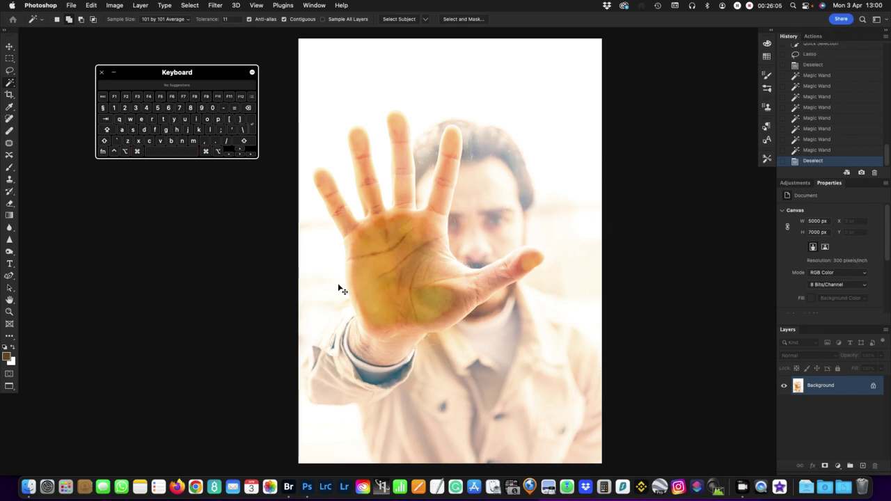
Step: Build up a hand selection with the Magic Wand by sampling the palm, the base of the index finger and the edge near the thumb
{"action": "left_click", "coordinate": [385, 243]}
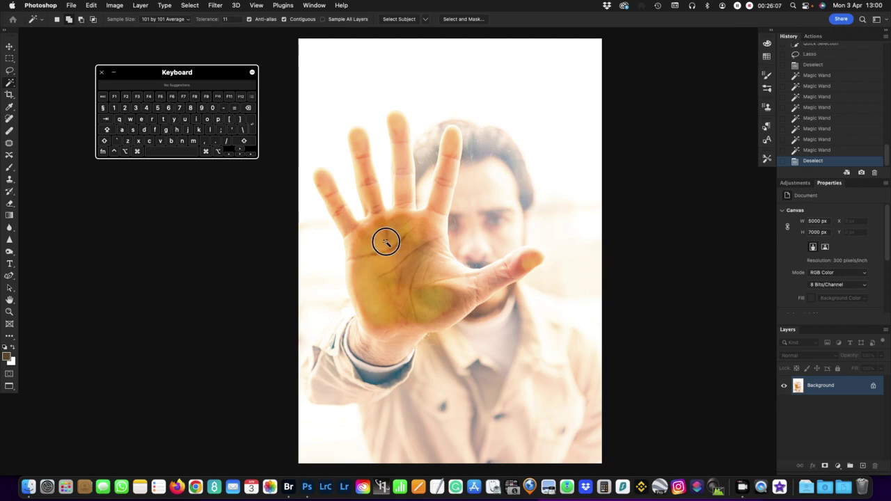
{"action": "left_click", "coordinate": [432, 220]}
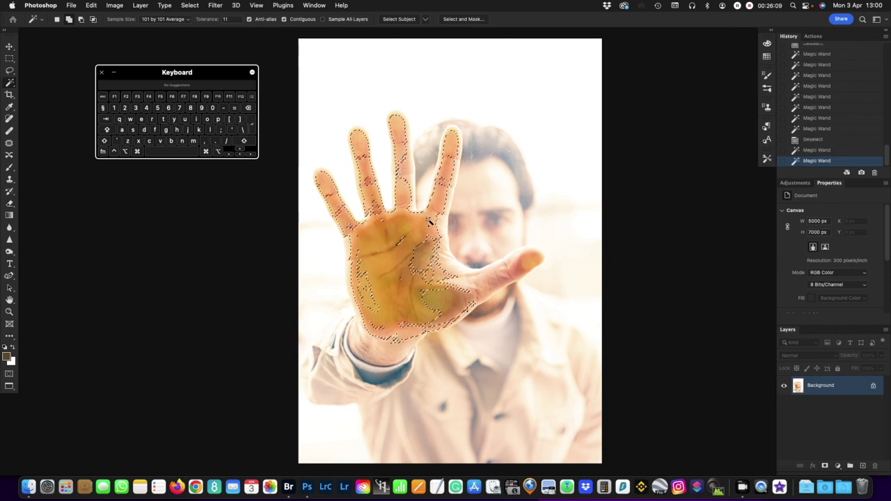
{"action": "left_click", "coordinate": [453, 266]}
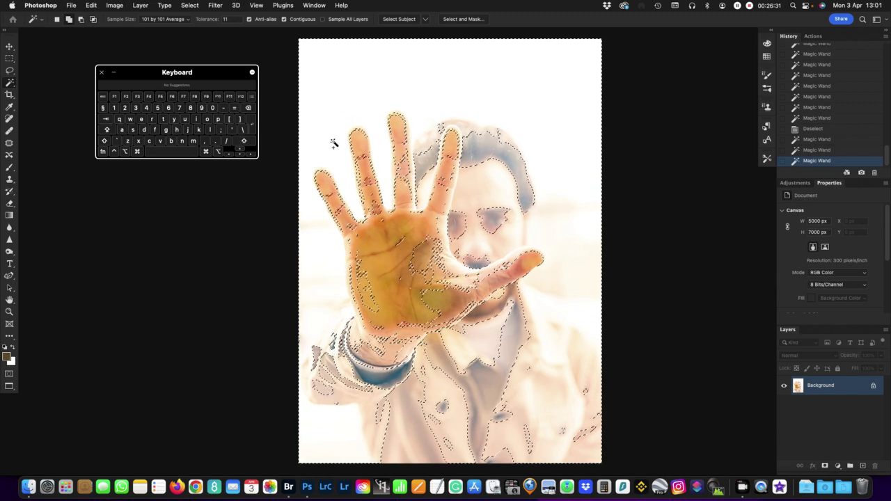
Step: Intersect the Magic Wand selection with a freehand Lasso outline around the fingers, palm and thumb
{"action": "key", "text": "l"}
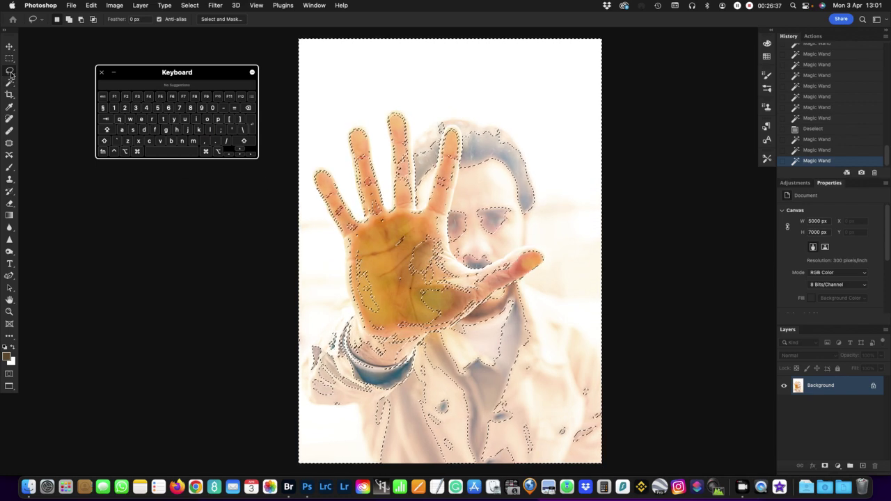
{"action": "mouse_move", "coordinate": [9, 71]}
{"action": "left_mouse_down"}
{"action": "mouse_move", "coordinate": [52, 72]}
{"action": "mouse_move", "coordinate": [54, 88]}
{"action": "mouse_move", "coordinate": [56, 70]}
{"action": "left_mouse_up"}
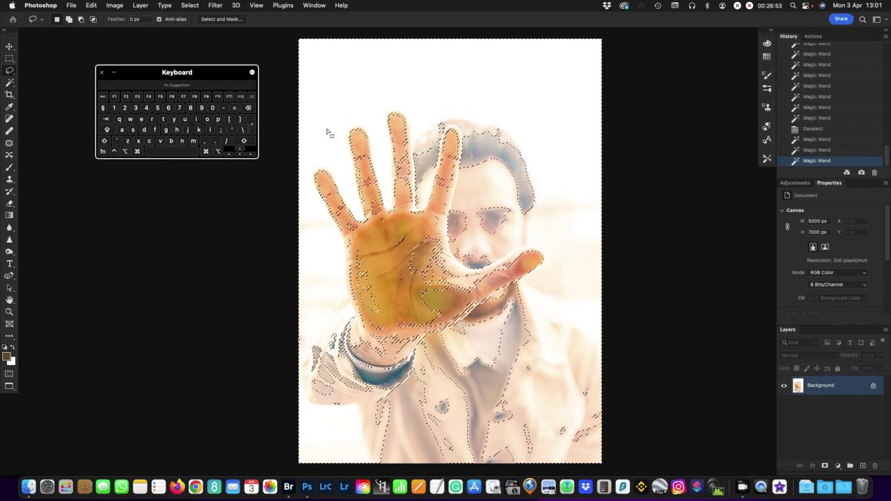
{"action": "key", "text": "shift"}
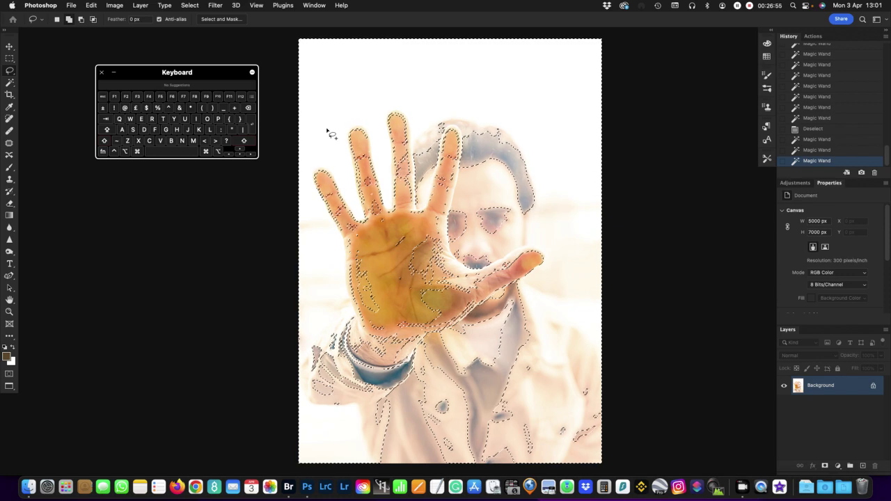
{"action": "key", "text": "alt"}
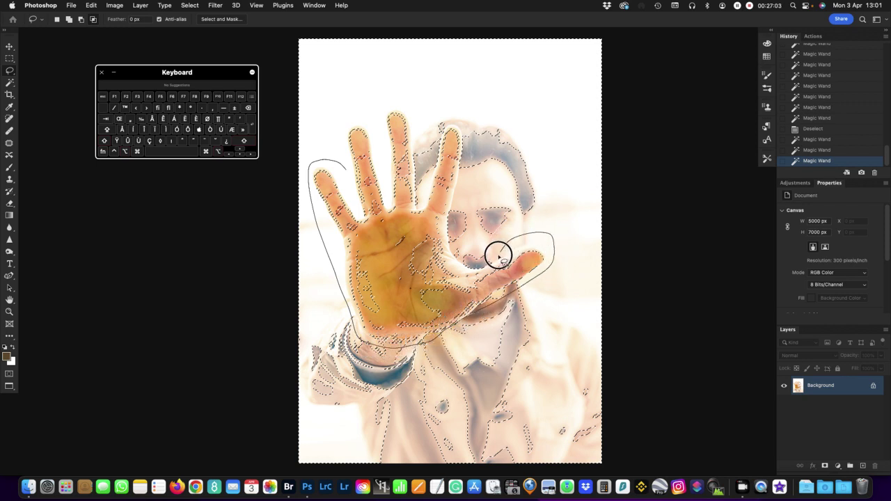
{"action": "mouse_move", "coordinate": [448, 193]}
{"action": "left_mouse_down"}
{"action": "mouse_move", "coordinate": [463, 137]}
{"action": "mouse_move", "coordinate": [455, 114]}
{"action": "mouse_move", "coordinate": [393, 97]}
{"action": "mouse_move", "coordinate": [342, 115]}
{"action": "mouse_move", "coordinate": [346, 169]}
{"action": "left_mouse_up"}
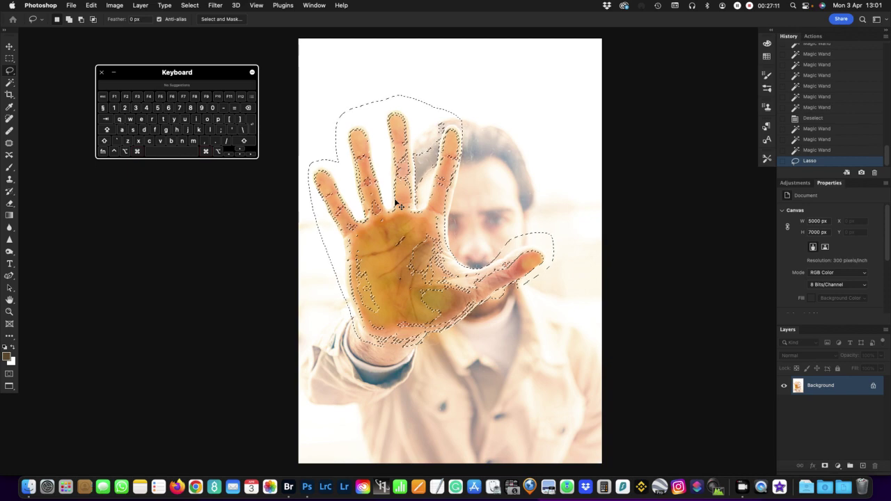
Step: Cut the selected hand pixels as a test, undo the cut, and deselect everything
{"action": "key", "text": "super+x"}
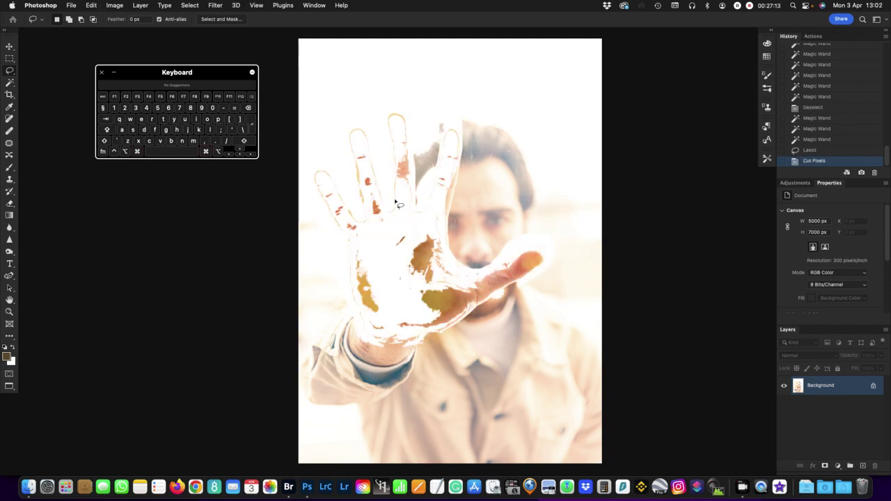
{"action": "key", "text": "super+z"}
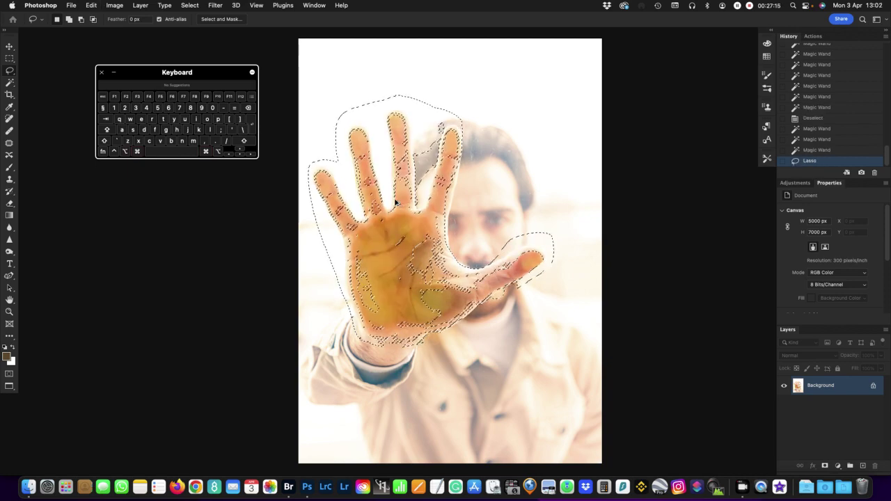
{"action": "key", "text": "super+d"}
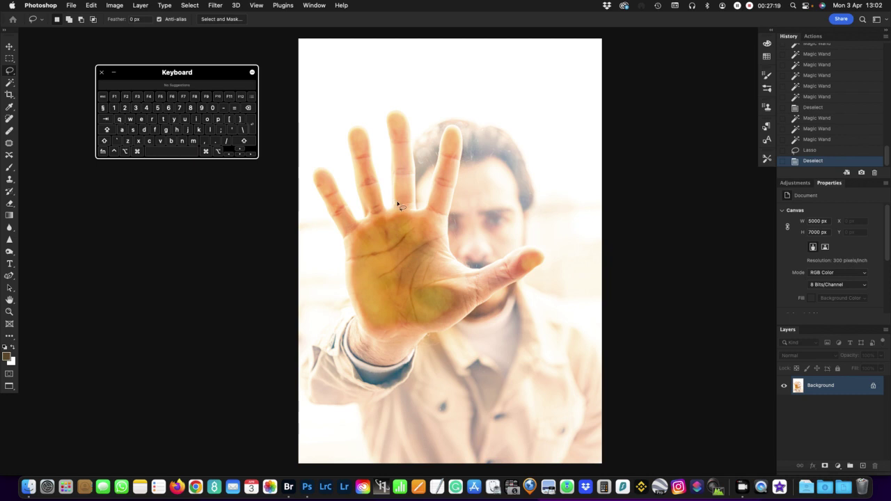
Step: Select the hand's skin with the Magic Wand from below the index finger, and undo the extra sample at the thumb's base
{"action": "key", "text": "w"}
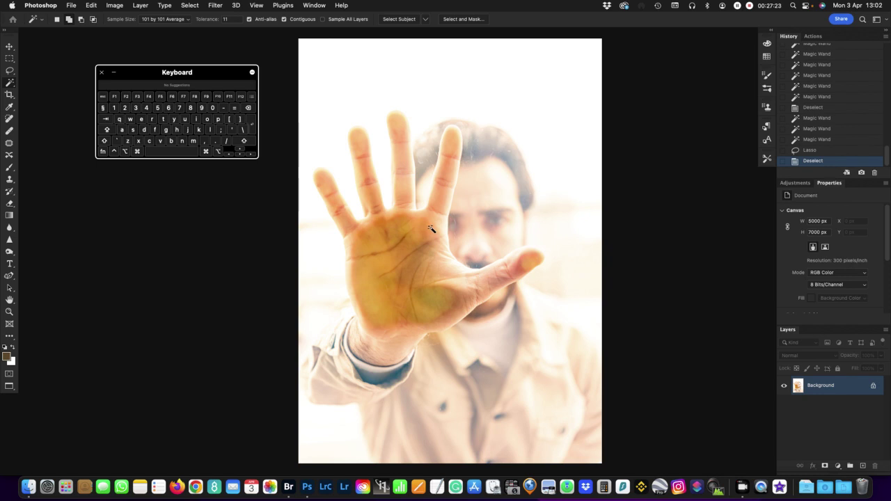
{"action": "left_click", "coordinate": [431, 229]}
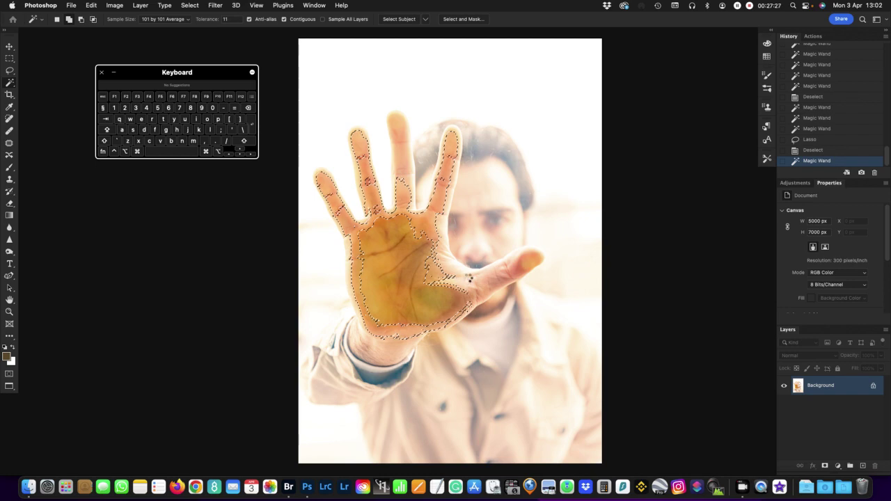
{"action": "left_click", "coordinate": [466, 279], "text": "shift"}
{"action": "key", "text": "super+z"}
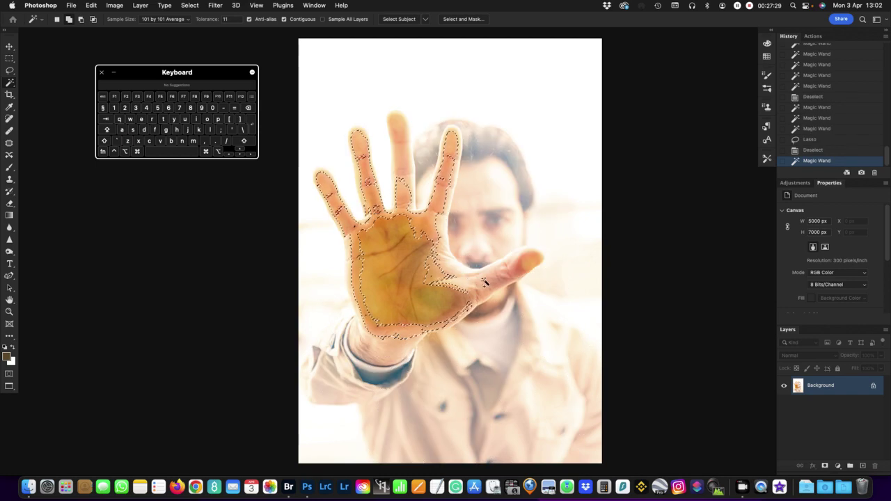
Step: Add the thumb to the hand's Magic Wand selection, and undo the extra sample that spreads into the background
{"action": "left_click", "coordinate": [513, 277]}
{"action": "scroll", "coordinate": [513, 276], "scroll_direction": "right", "scroll_amount": 1}
{"action": "left_click", "coordinate": [518, 252], "text": "shift"}
{"action": "scroll", "coordinate": [518, 252], "scroll_direction": "right", "scroll_amount": 1}
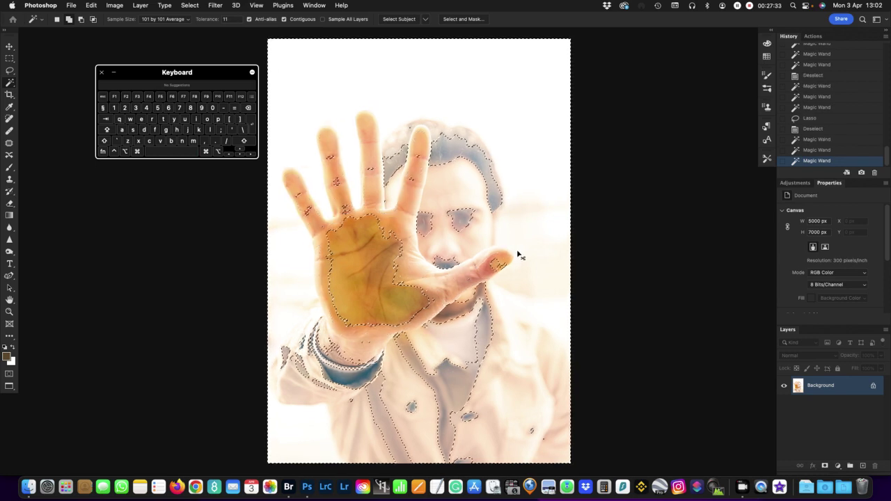
{"action": "left_click", "coordinate": [512, 356], "text": "shift"}
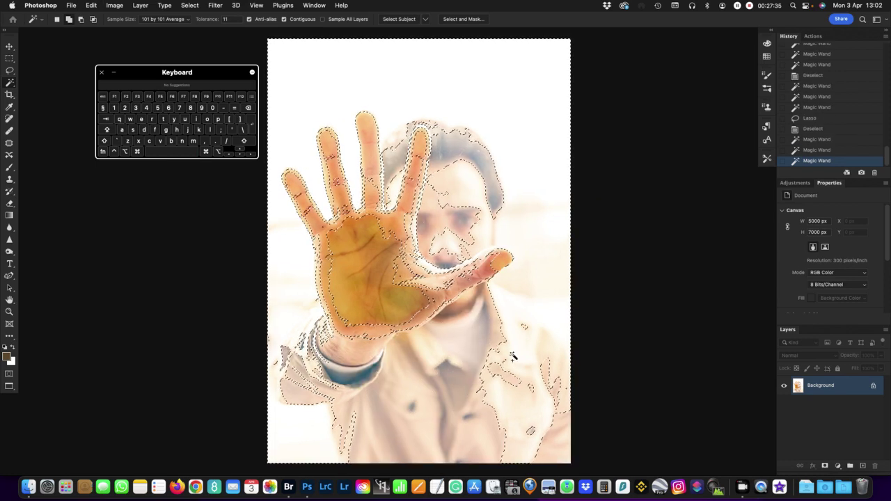
{"action": "key", "text": "super+z"}
Step: Add unwanted jacket areas to the selection with Magic Wand samples at the jacket's outer edge, front and the raised arm's sleeve
{"action": "left_click", "coordinate": [559, 392], "text": "shift"}
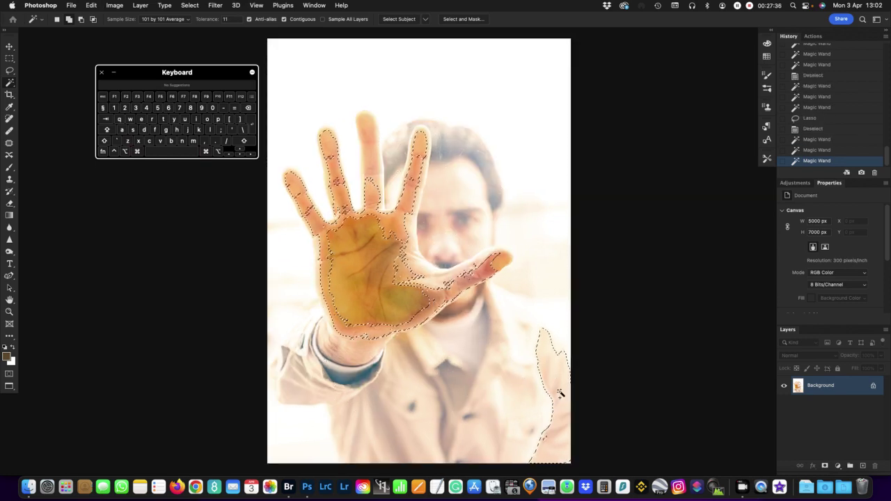
{"action": "left_click", "coordinate": [493, 439], "text": "shift"}
{"action": "scroll", "coordinate": [493, 440], "scroll_direction": "right", "scroll_amount": 1}
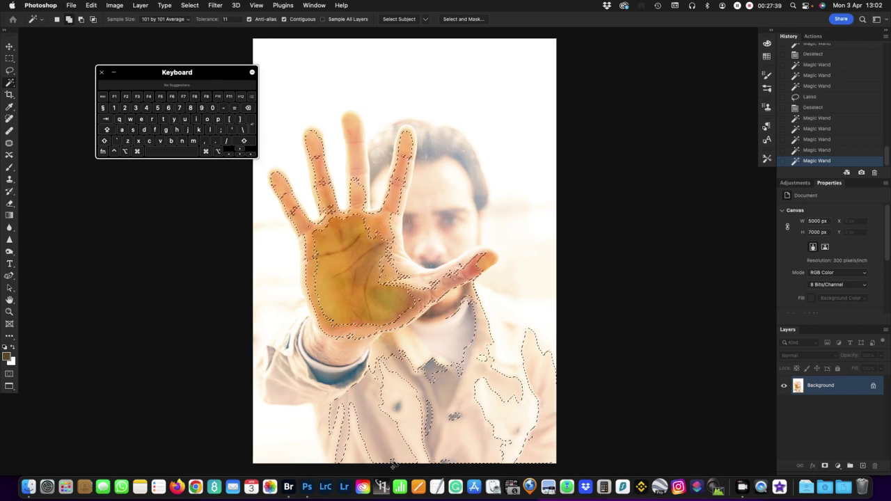
{"action": "left_click", "coordinate": [399, 387], "text": "shift"}
{"action": "scroll", "coordinate": [401, 305], "scroll_direction": "left", "scroll_amount": 5}
{"action": "scroll", "coordinate": [401, 304], "scroll_direction": "left", "scroll_amount": 1}
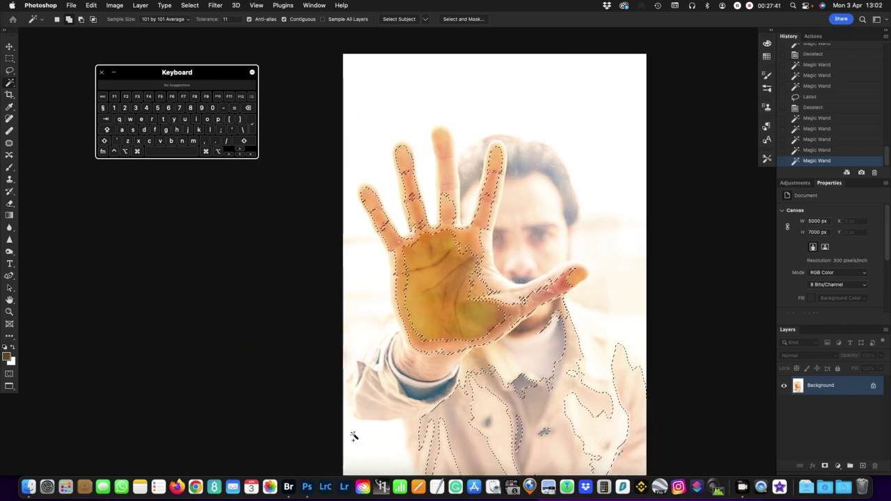
{"action": "left_click", "coordinate": [375, 409], "text": "shift"}
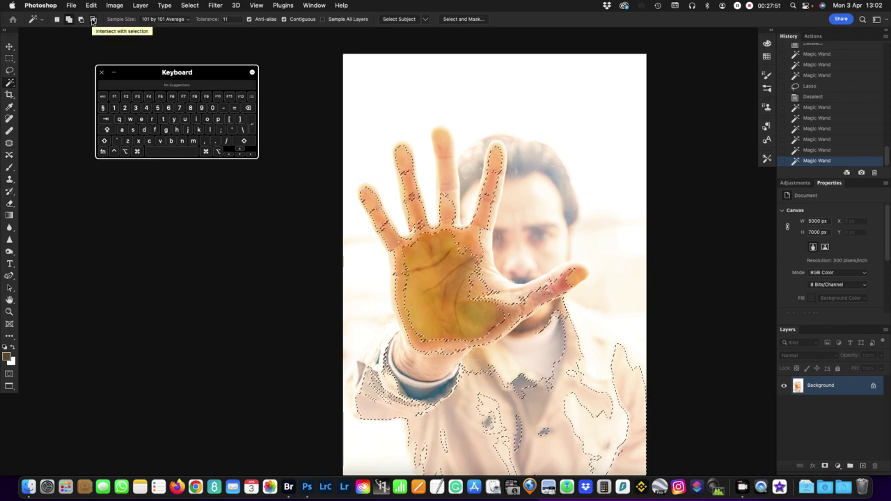
Step: Intersect the selection with a freehand Lasso outline around the whole hand, from the little finger past the wrist and thumb
{"action": "key", "text": "l"}
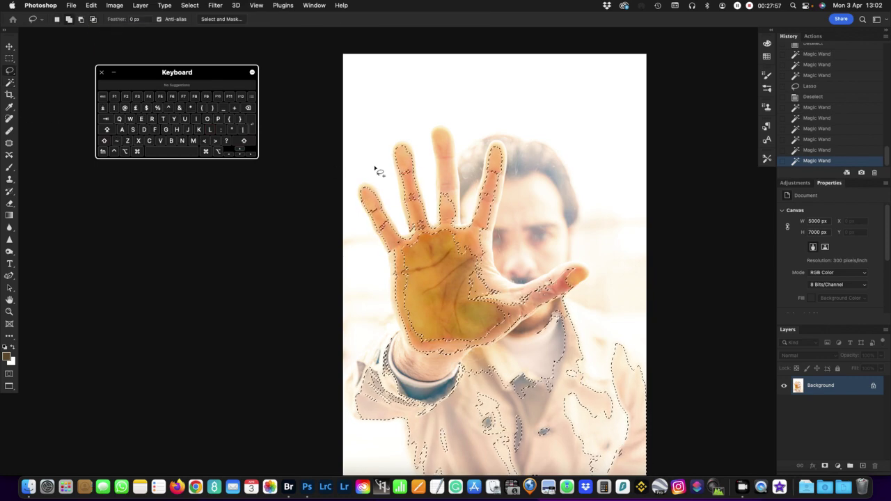
{"action": "mouse_move", "coordinate": [375, 168]}
{"action": "left_mouse_down"}
{"action": "mouse_move", "coordinate": [355, 175]}
{"action": "mouse_move", "coordinate": [351, 243]}
{"action": "left_mouse_up"}
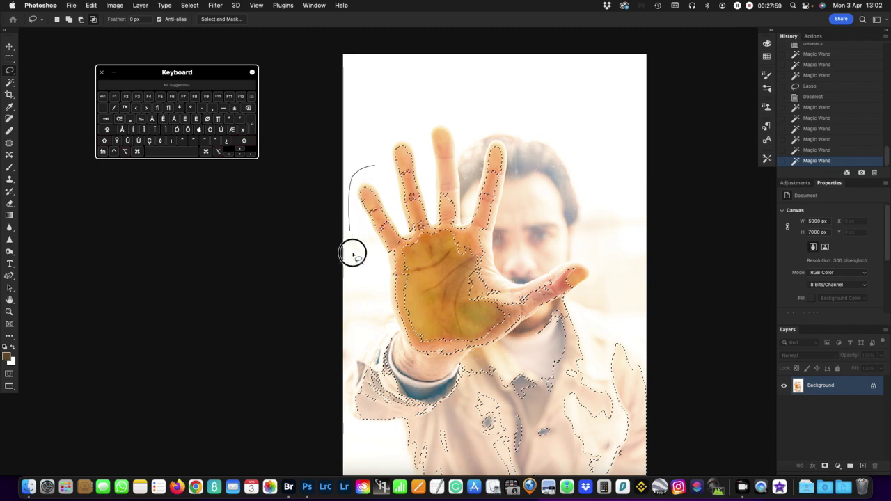
{"action": "mouse_move", "coordinate": [387, 321]}
{"action": "left_mouse_down"}
{"action": "mouse_move", "coordinate": [400, 352]}
{"action": "mouse_move", "coordinate": [437, 365]}
{"action": "left_mouse_up"}
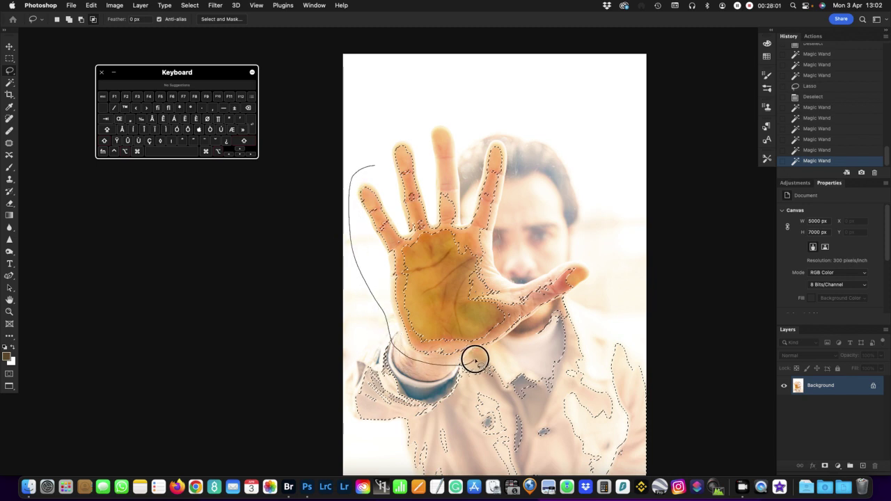
{"action": "mouse_move", "coordinate": [566, 301]}
{"action": "left_mouse_down"}
{"action": "mouse_move", "coordinate": [613, 263]}
{"action": "mouse_move", "coordinate": [567, 245]}
{"action": "mouse_move", "coordinate": [521, 100]}
{"action": "mouse_move", "coordinate": [424, 89]}
{"action": "mouse_move", "coordinate": [390, 110]}
{"action": "left_mouse_up"}
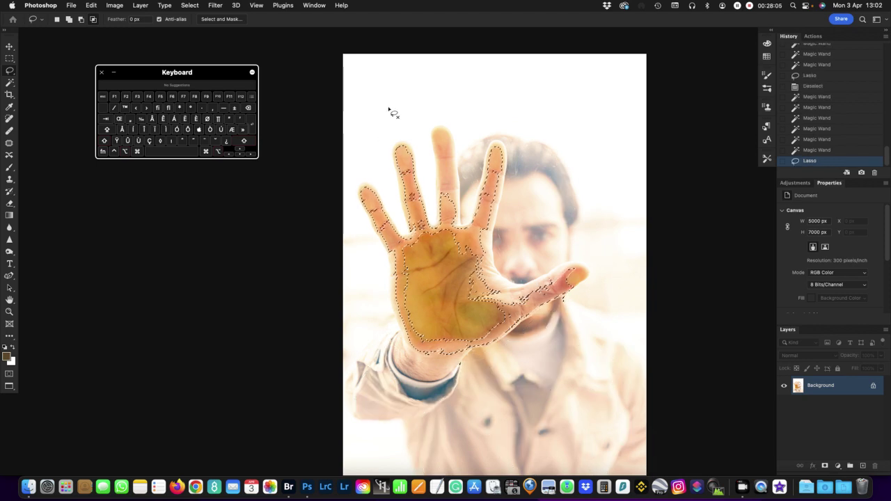
{"action": "key", "text": "alt"}
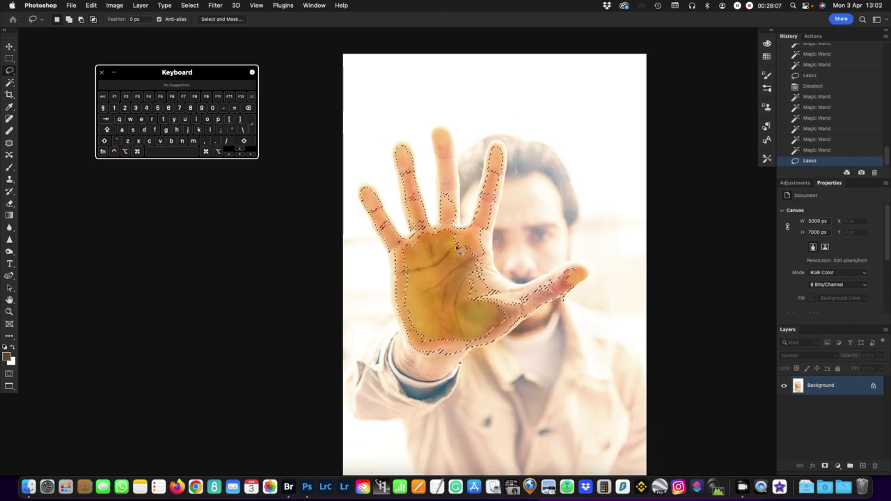